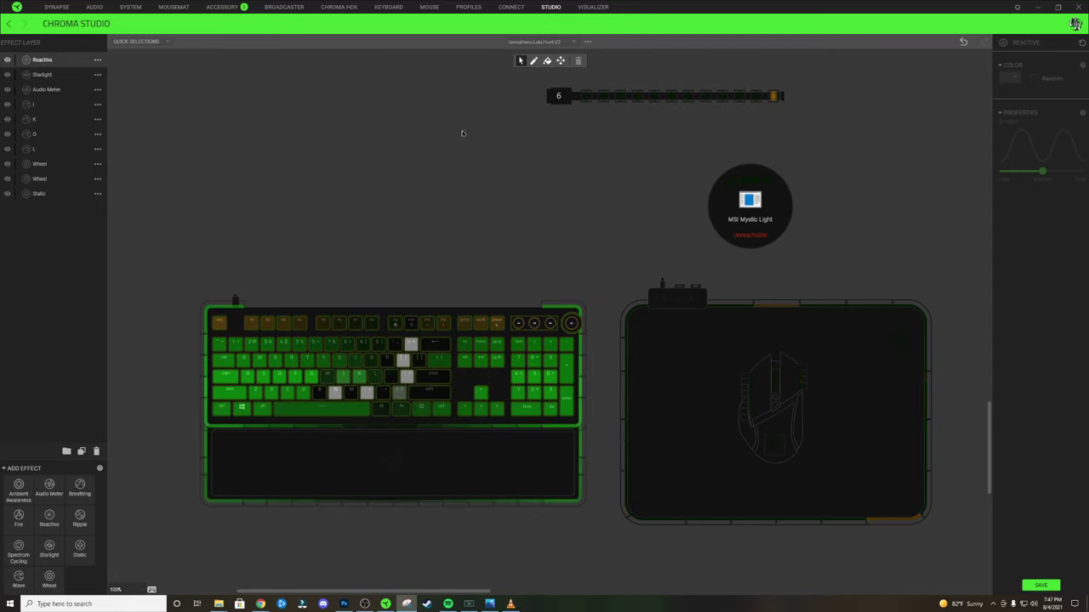
# Add a new blank Chroma effect, discarding the unsaved changes to the current one.
pyautogui.click(588, 42)
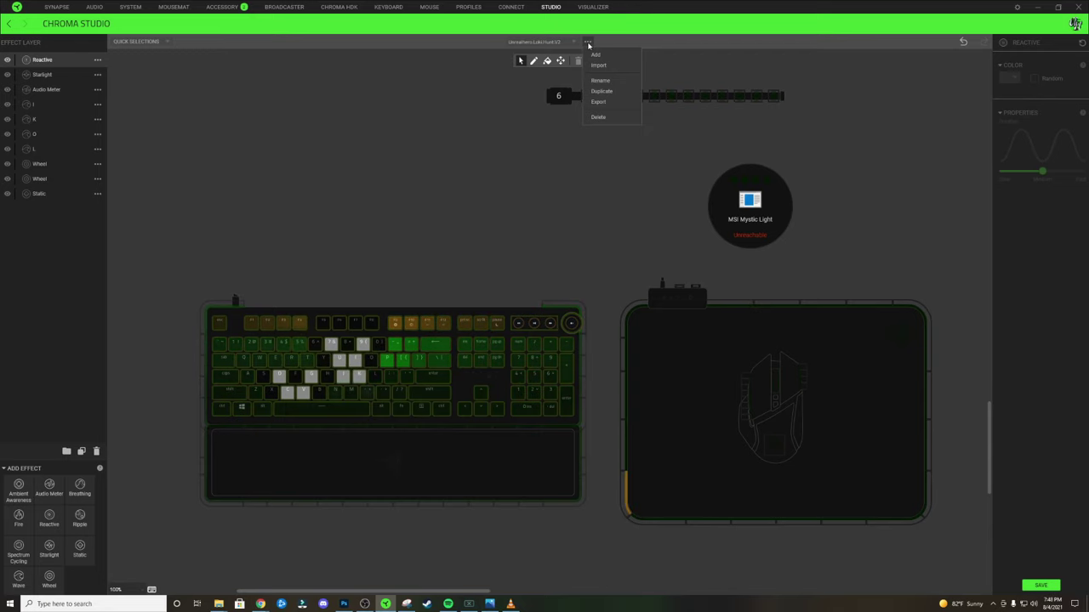
pyautogui.click(597, 57)
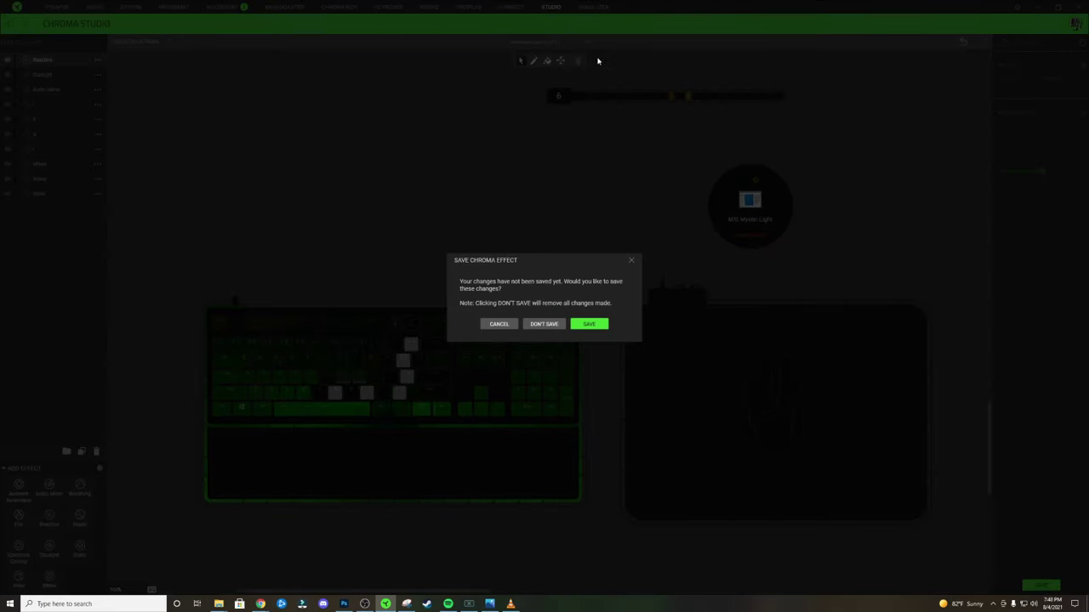
pyautogui.click(536, 324)
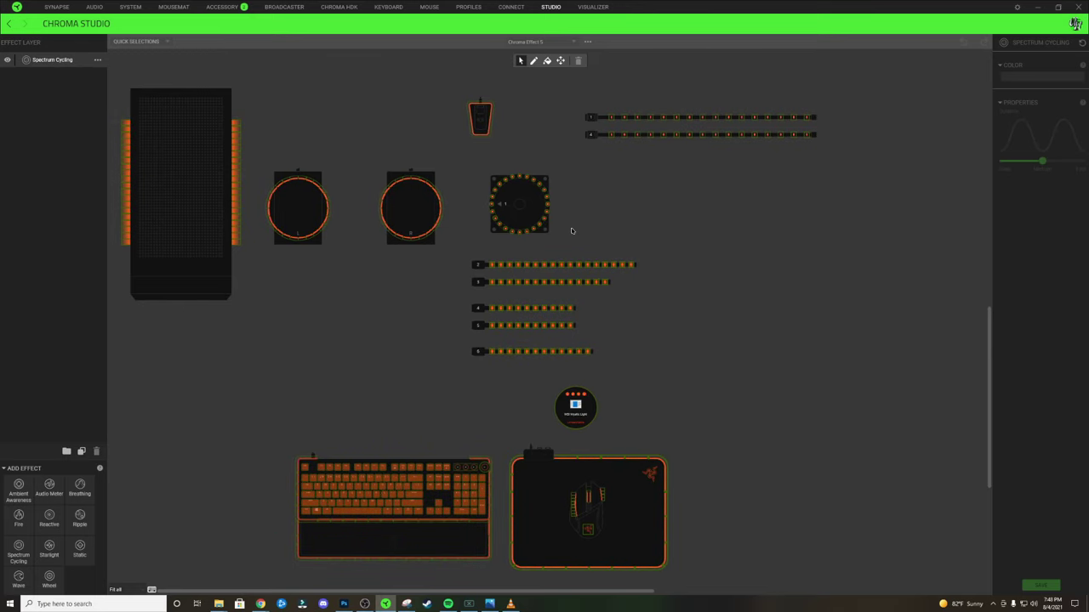
# Change the Spectrum Cycling layer to Static and set the keyboard's colour to dark green 003600.
pyautogui.scroll(3, 580, 249)
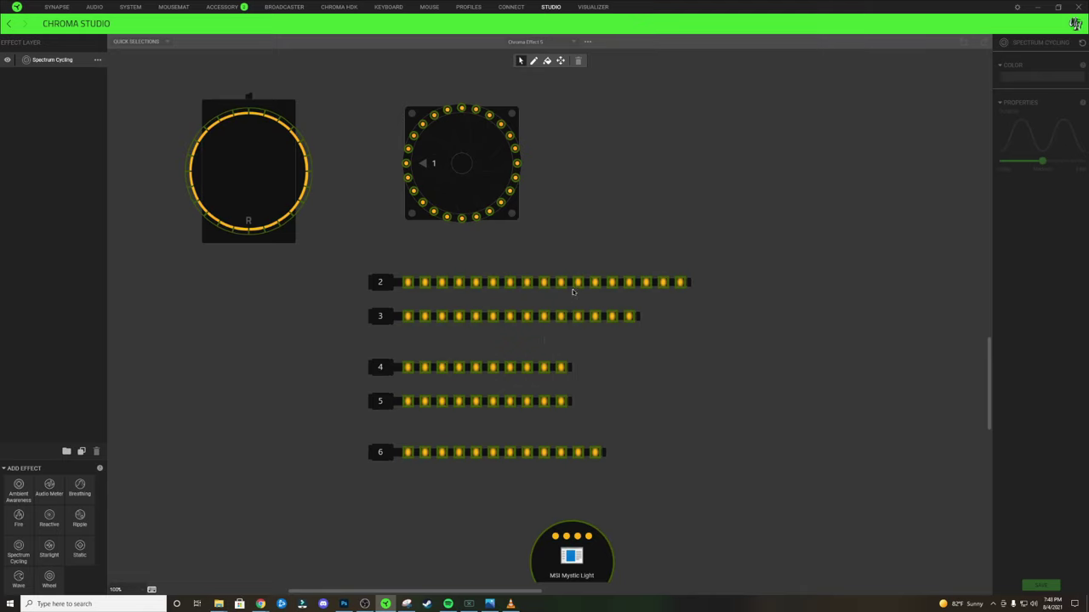
pyautogui.scroll(-5, 572, 293)
pyautogui.scroll(5, 453, 424)
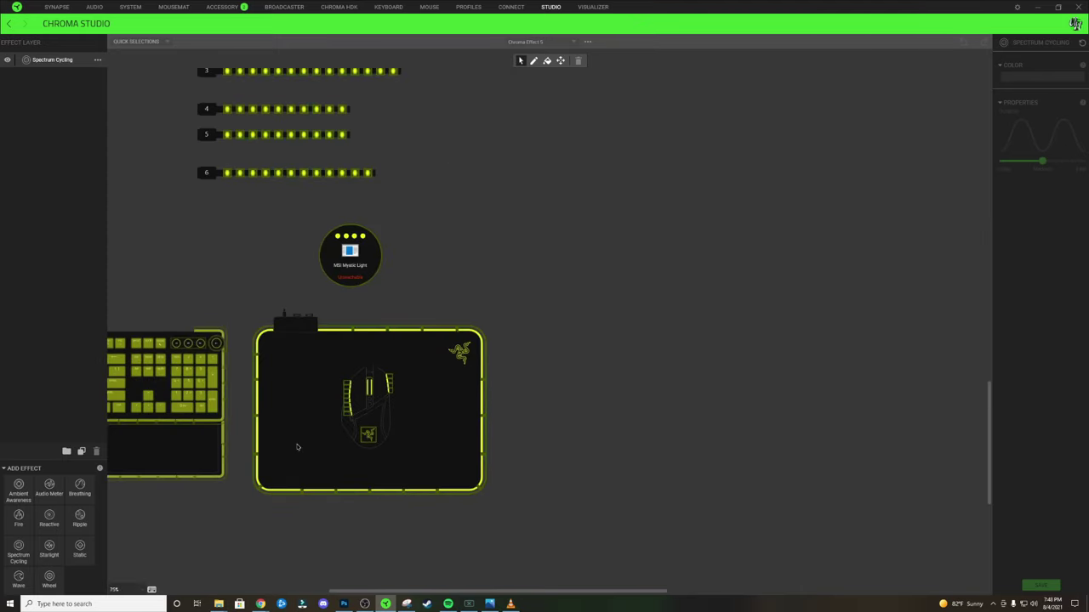
pyautogui.scroll(1, 146, 445)
pyautogui.moveTo(528, 597); pyautogui.dragTo(419, 592)
pyautogui.scroll(3, 444, 534)
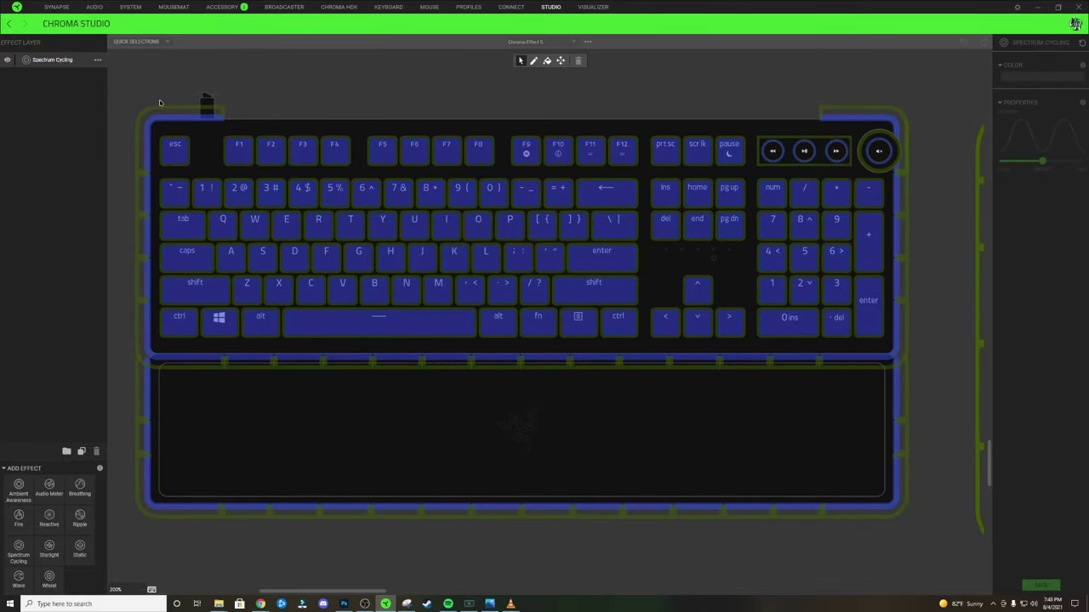
pyautogui.click(98, 61)
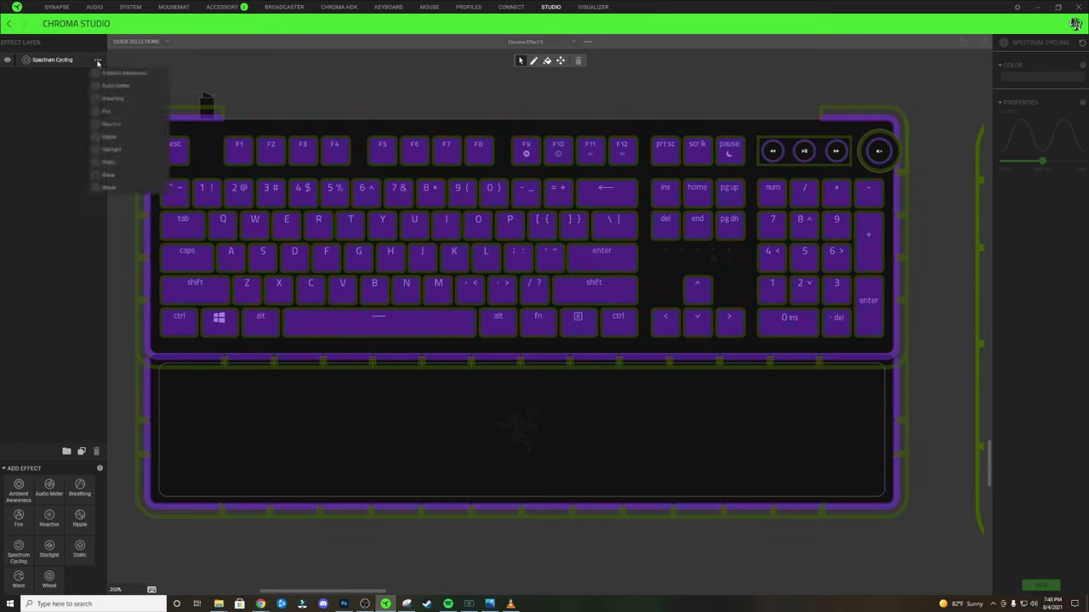
pyautogui.click(116, 163)
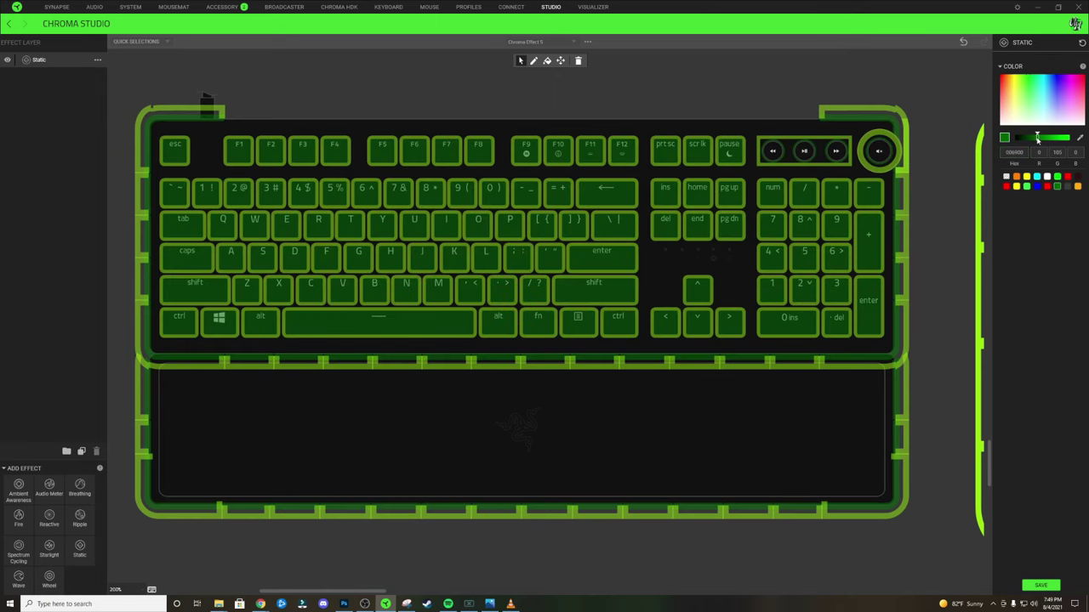
pyautogui.moveTo(1034, 138); pyautogui.dragTo(1026, 137)
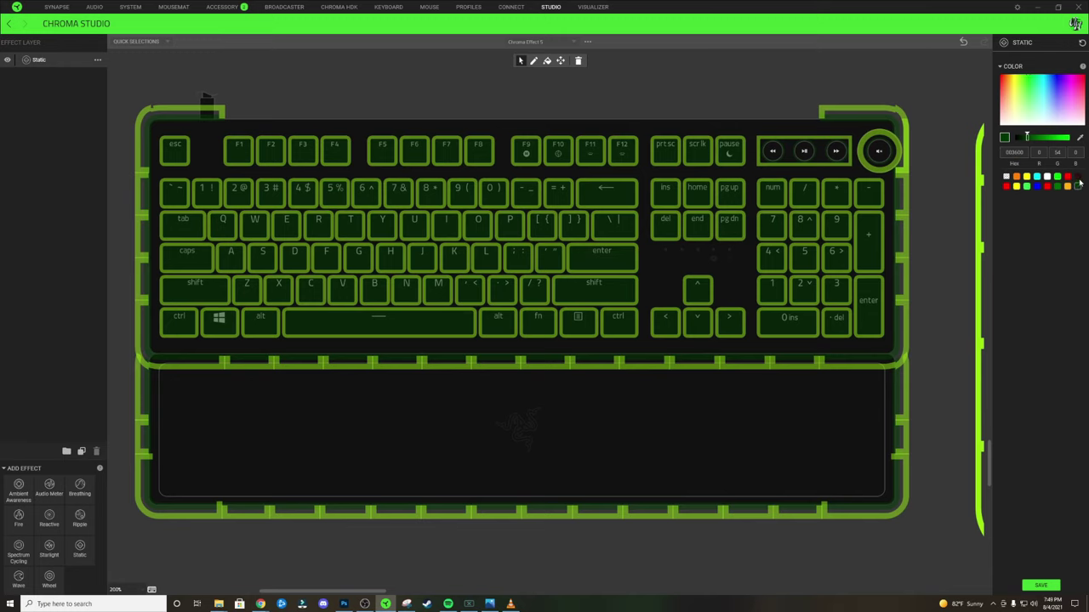
pyautogui.click(677, 105)
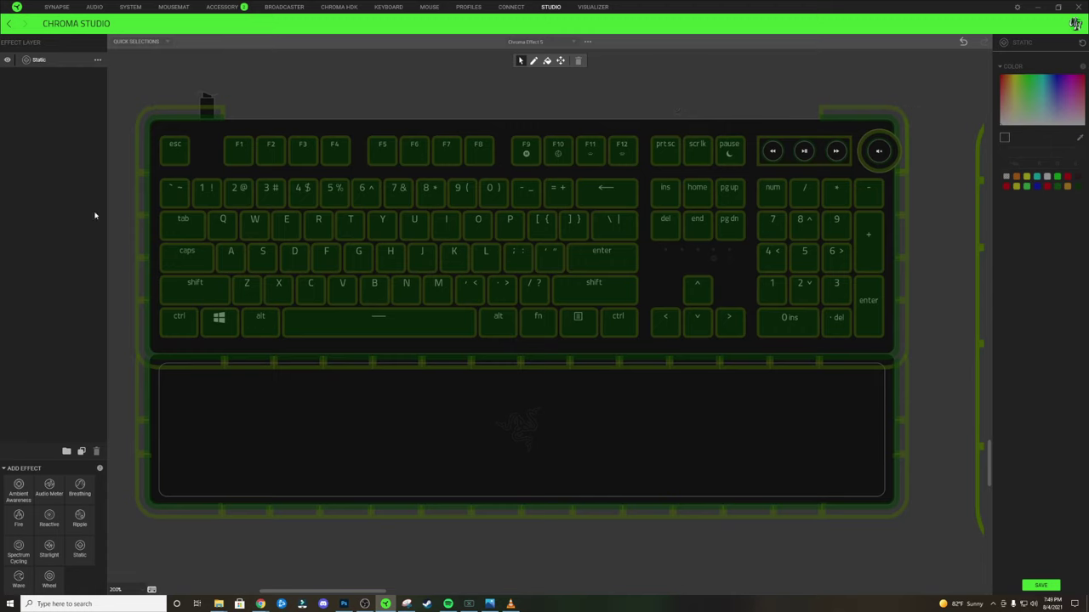
# Add a Wheel effect to the entire keyboard and its underglow, coloured as a single green band fading to transparent at both ends.
pyautogui.click(49, 580)
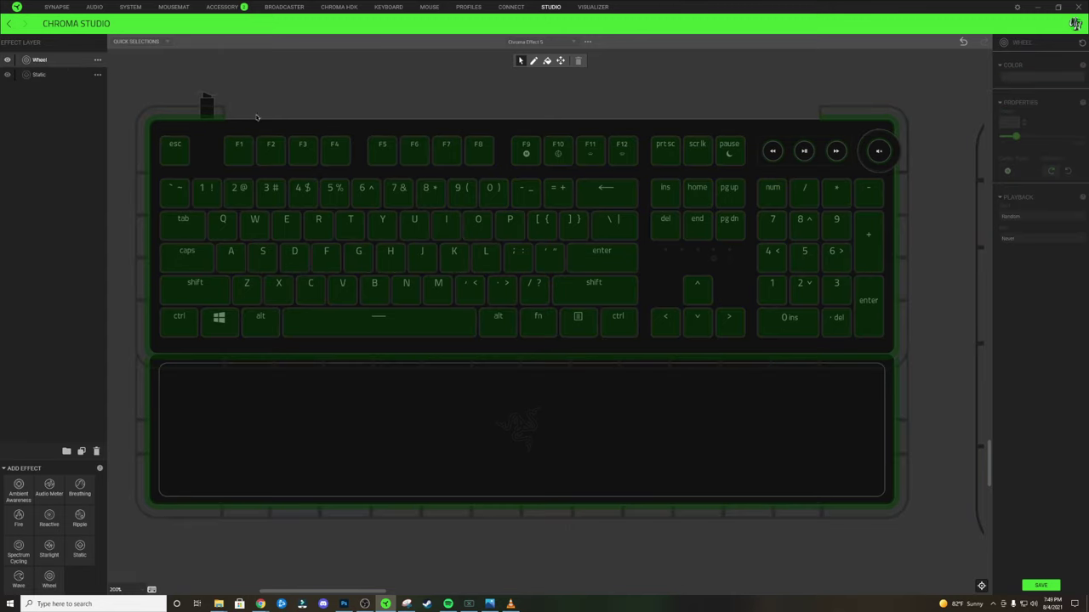
pyautogui.moveTo(133, 98); pyautogui.dragTo(924, 553)
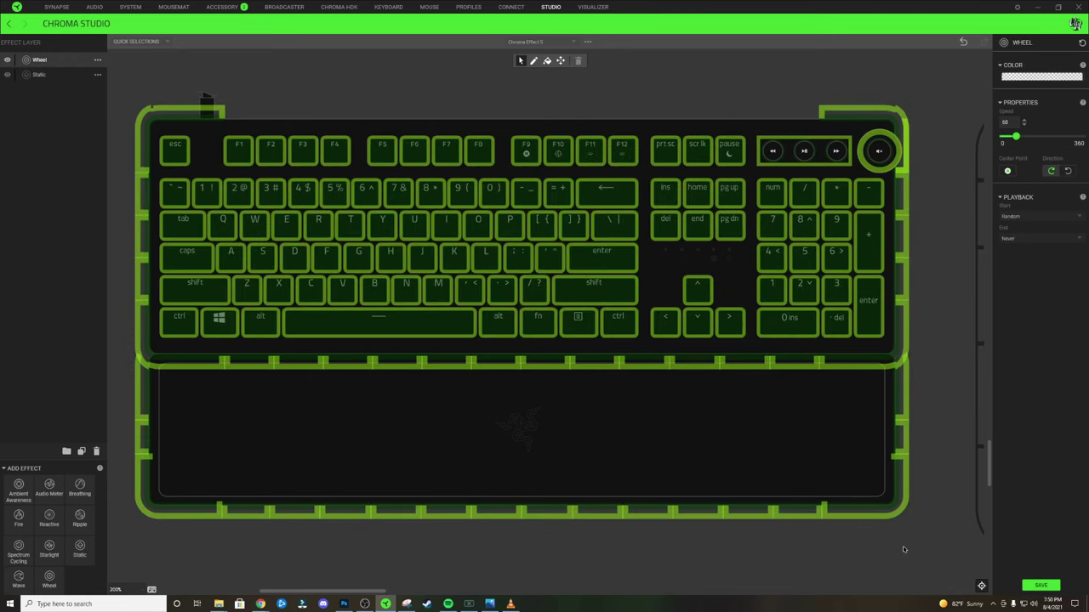
pyautogui.click(1033, 77)
pyautogui.click(1029, 100)
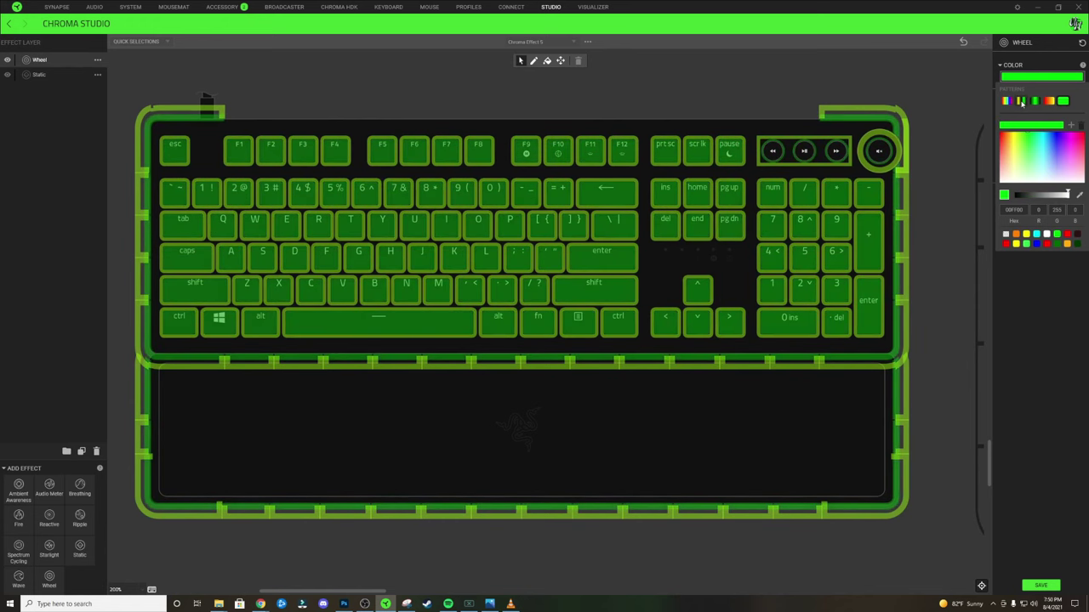
pyautogui.click(1022, 102)
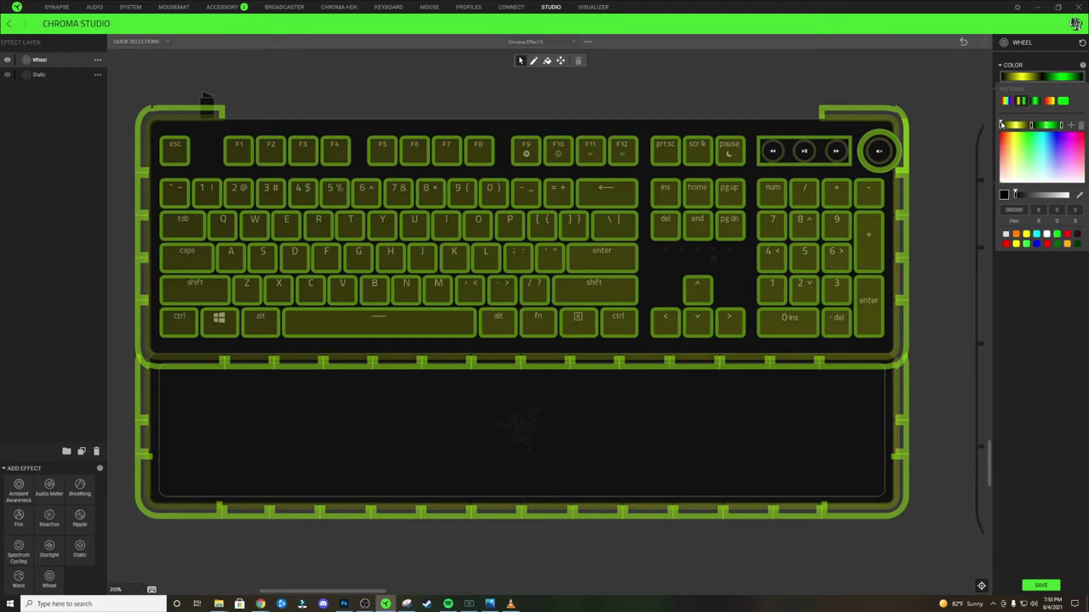
pyautogui.click(1081, 125)
pyautogui.click(1013, 128)
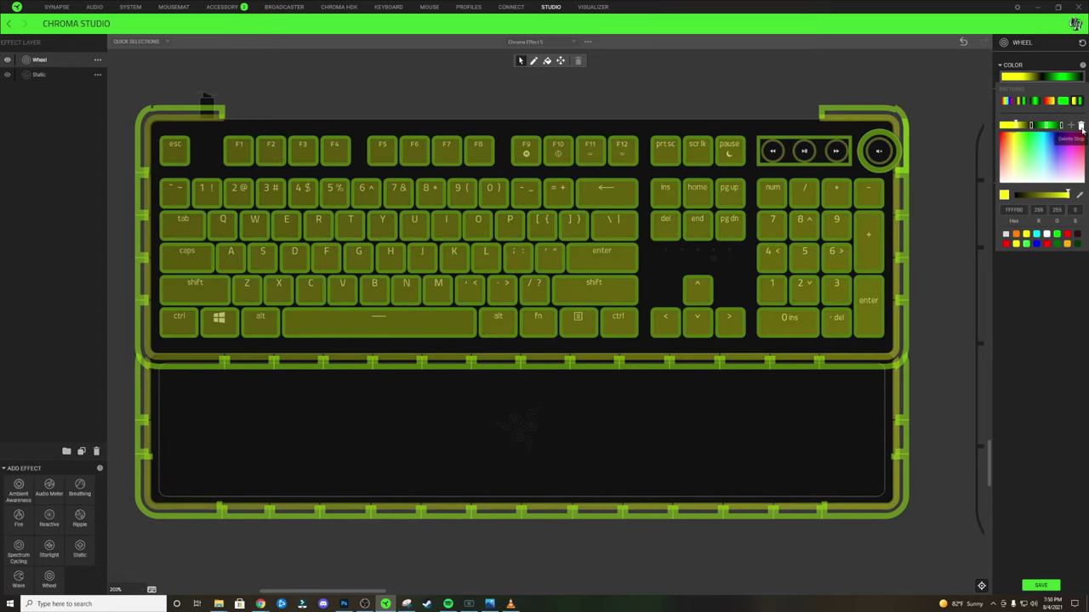
pyautogui.click(1081, 126)
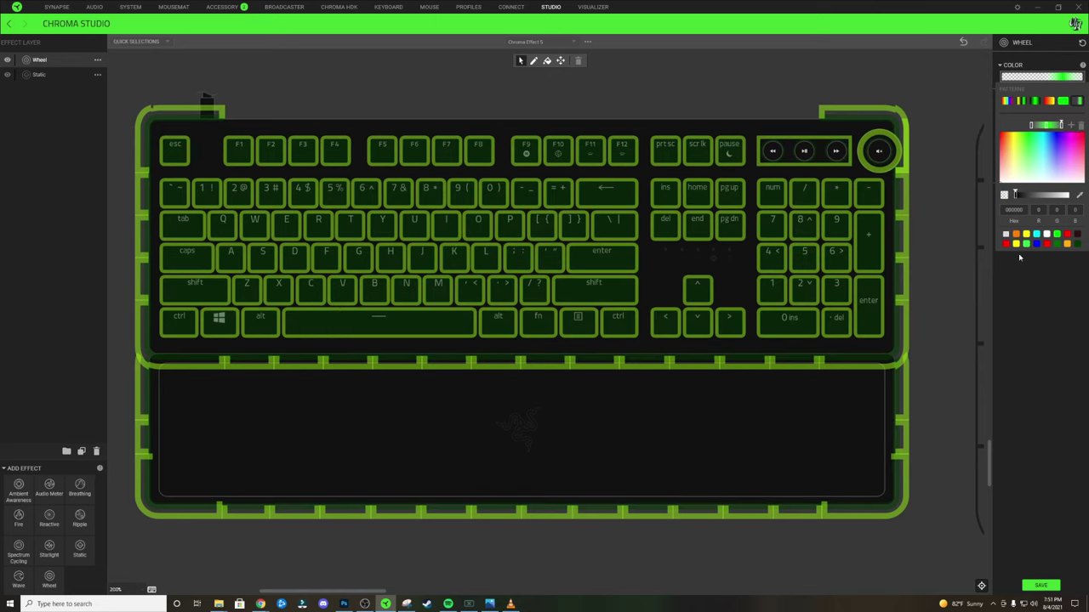
pyautogui.click(1053, 344)
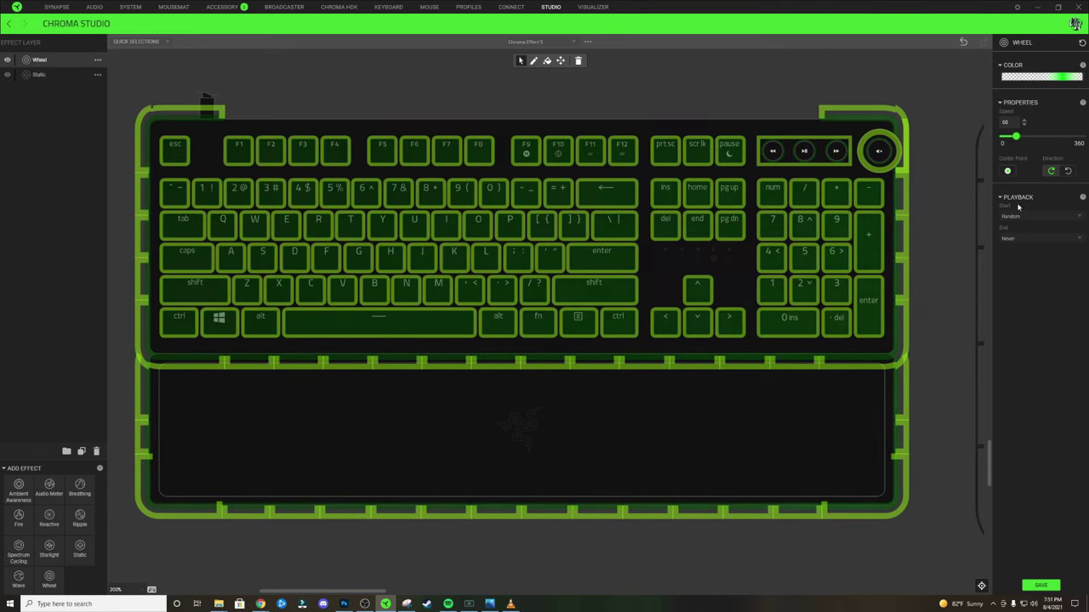
# Place the Wheel's centre point between the P and [ keys and duplicate the Wheel layer.
pyautogui.click(1007, 171)
pyautogui.click(531, 233)
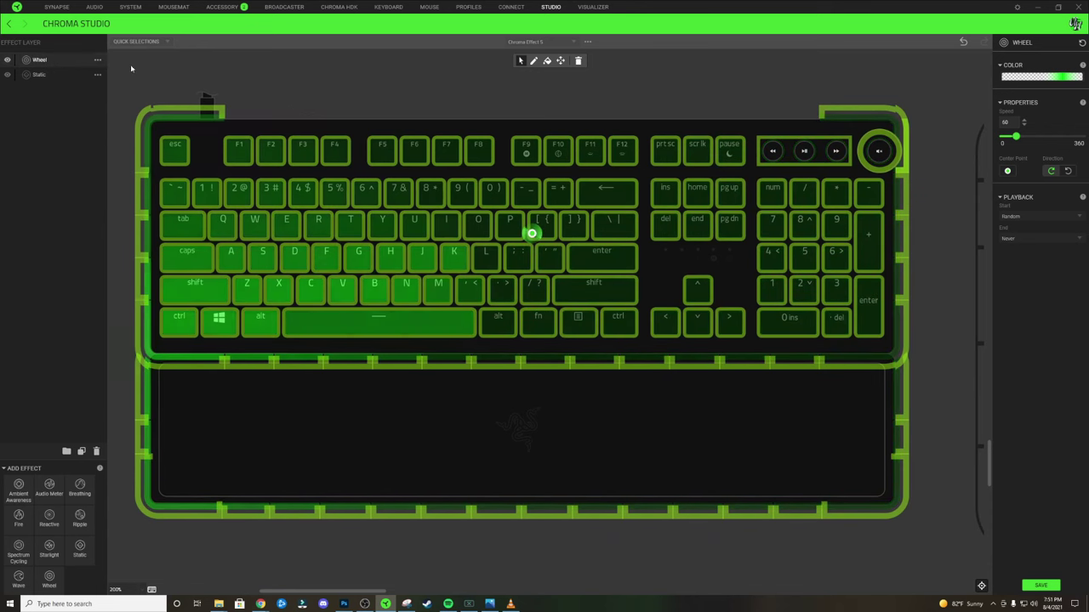
pyautogui.rightClick(50, 60)
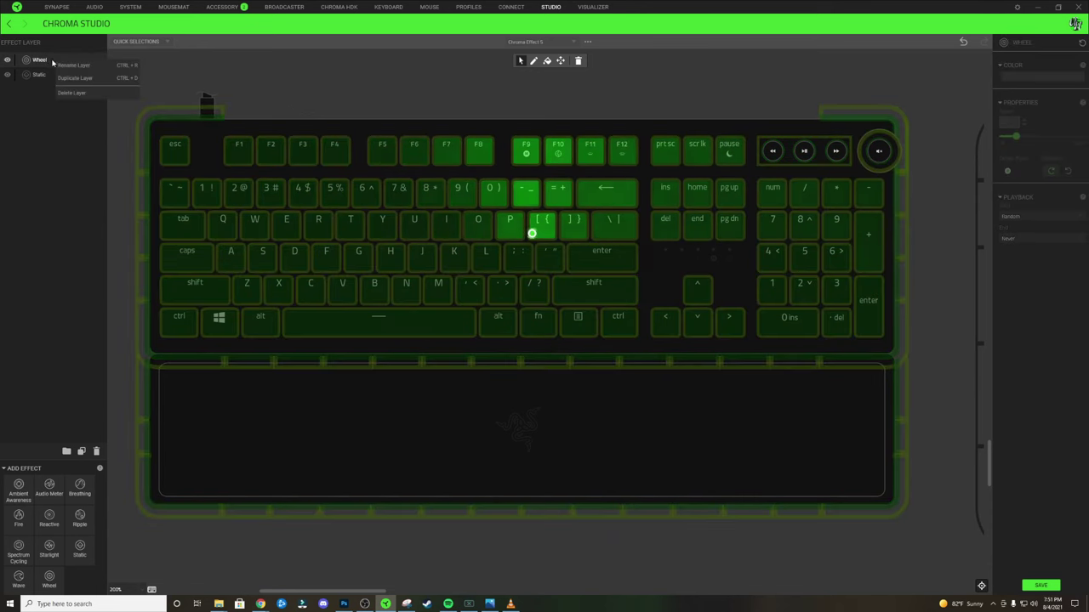
pyautogui.click(82, 79)
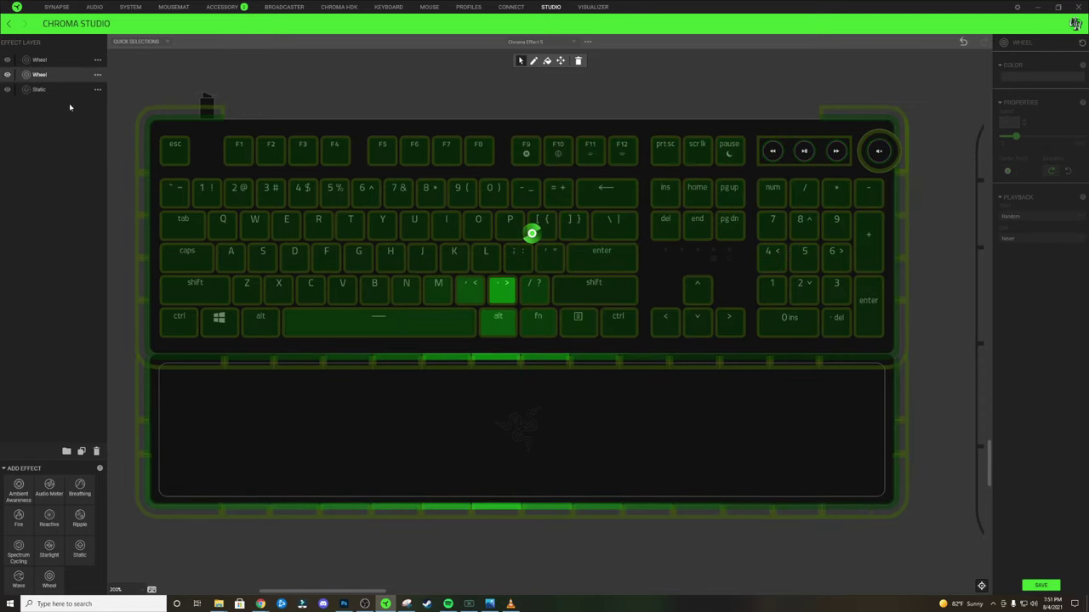
# Set the upper Wheel layer's direction to counterclockwise for the whole keyboard.
pyautogui.click(47, 60)
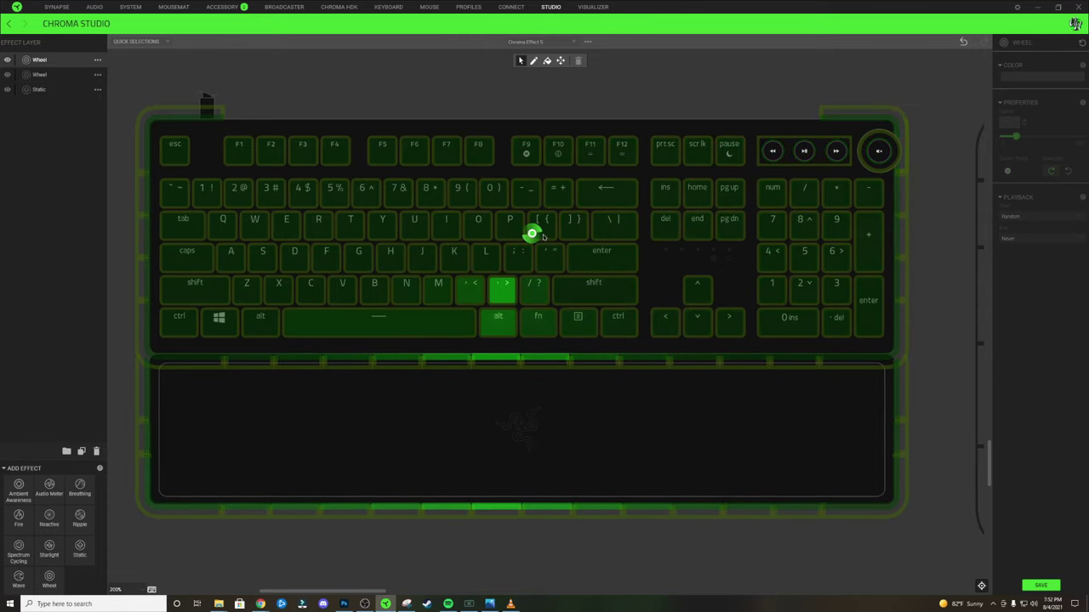
pyautogui.click(441, 197)
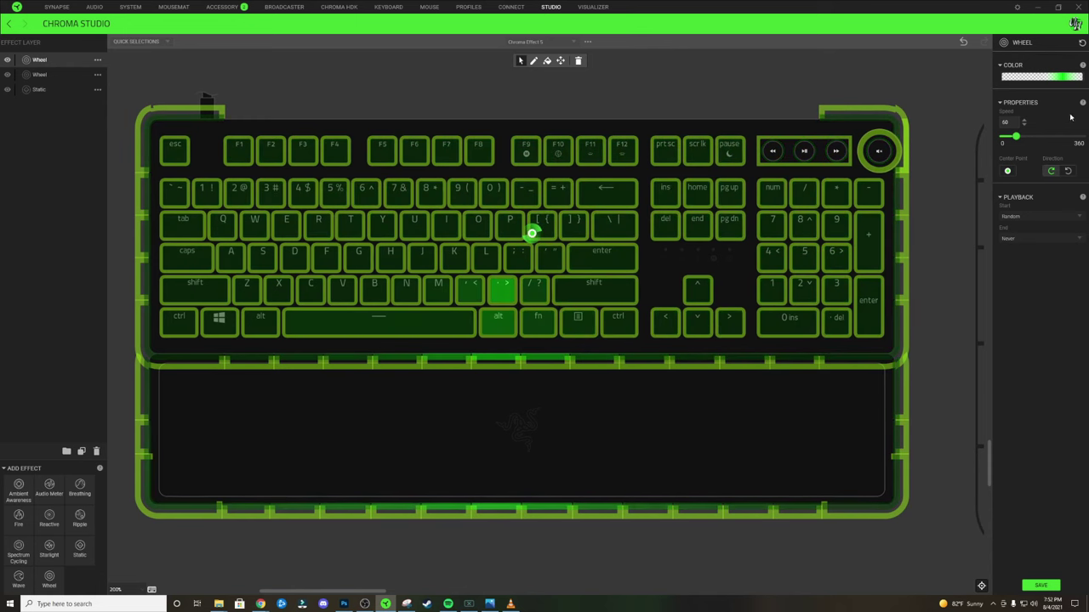
pyautogui.click(1069, 172)
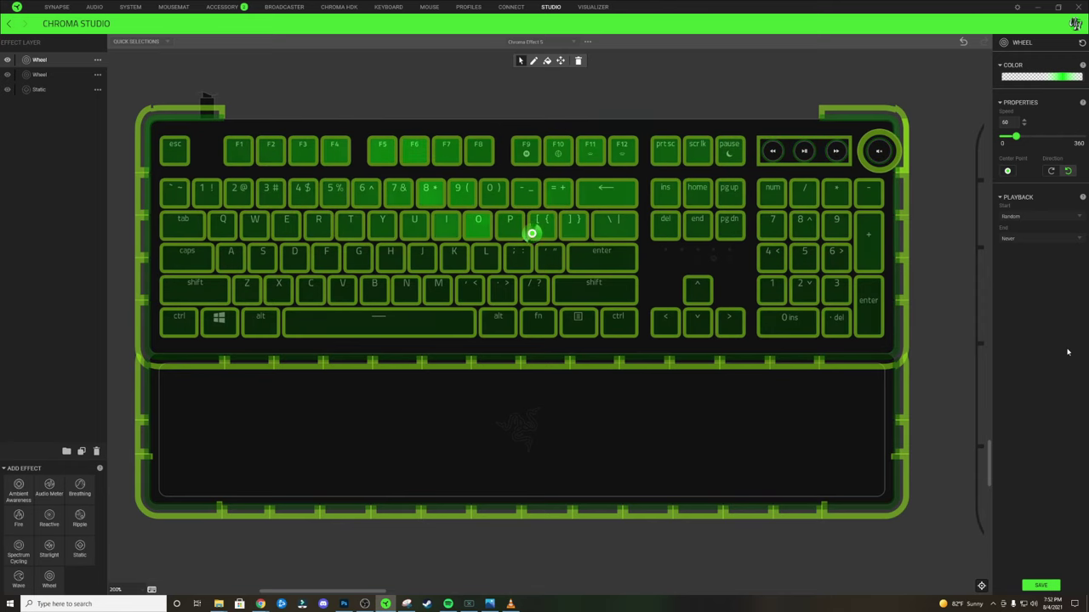
# In the lower Wheel layer, recolour the green stop to amber FFAC0A for the function row, media keys and volume dial.
pyautogui.click(81, 75)
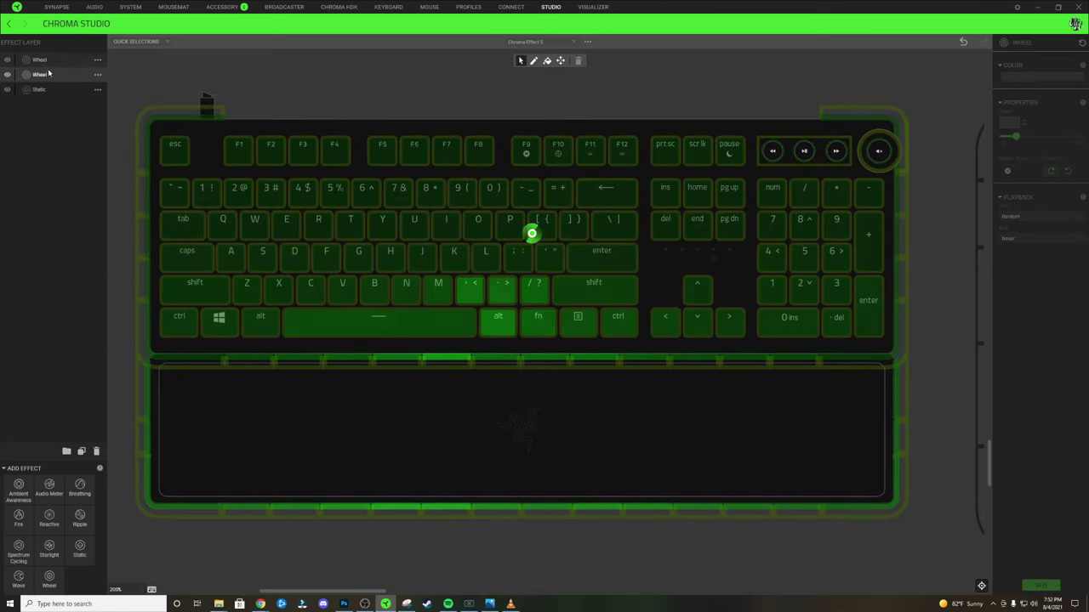
pyautogui.click(49, 60)
pyautogui.click(39, 74)
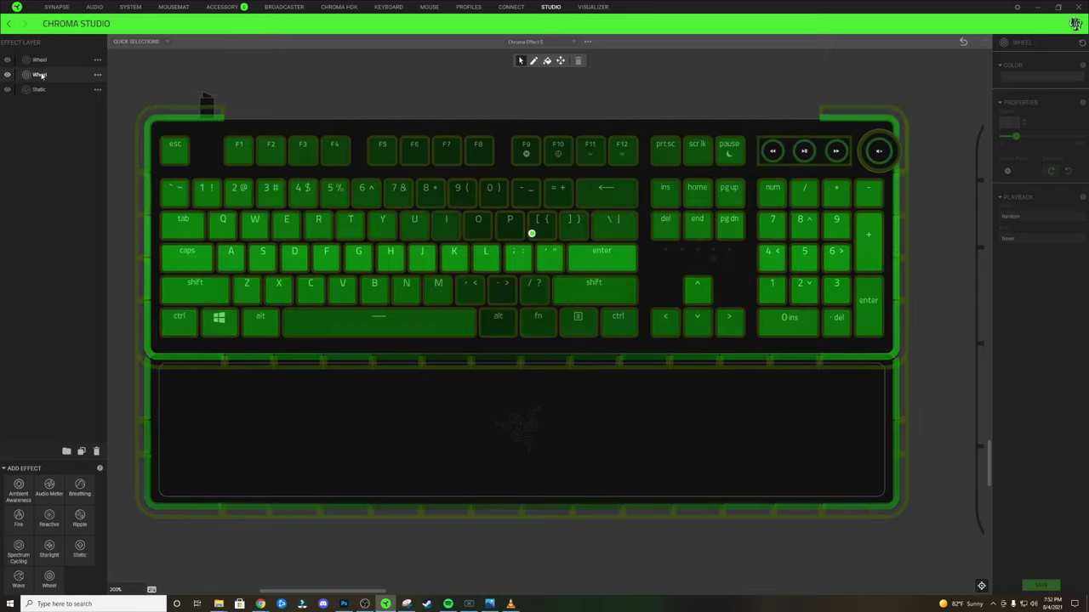
pyautogui.moveTo(175, 154); pyautogui.dragTo(868, 158)
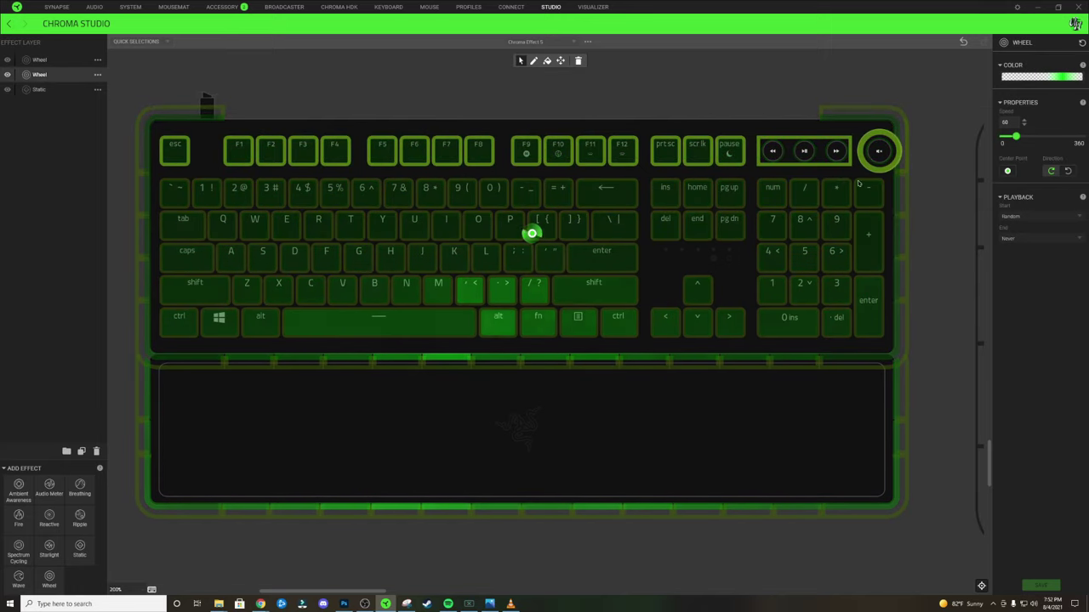
pyautogui.click(1052, 76)
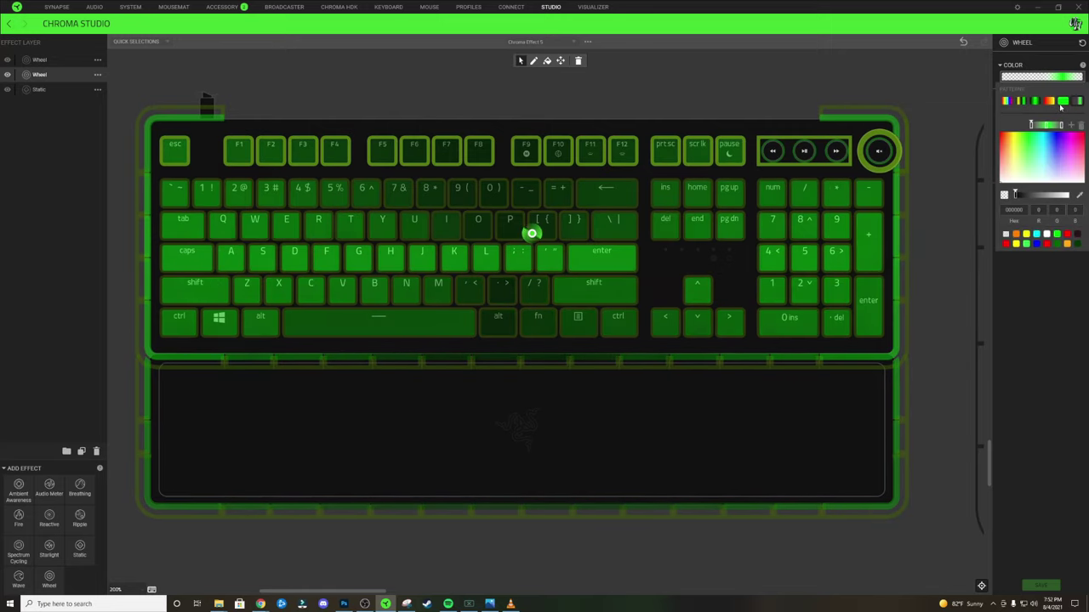
pyautogui.click(1066, 245)
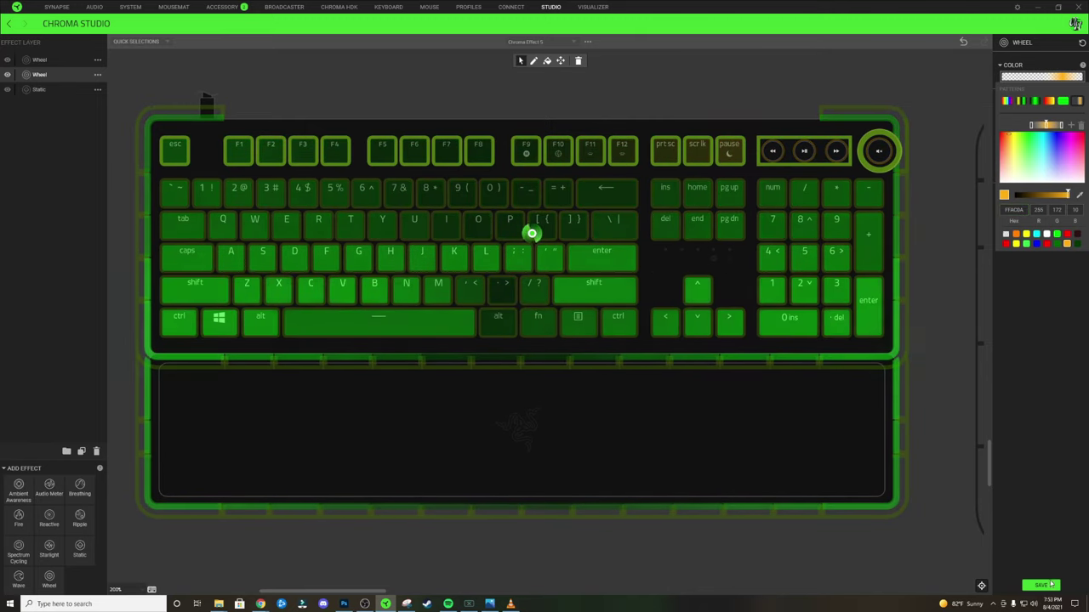
pyautogui.click(964, 502)
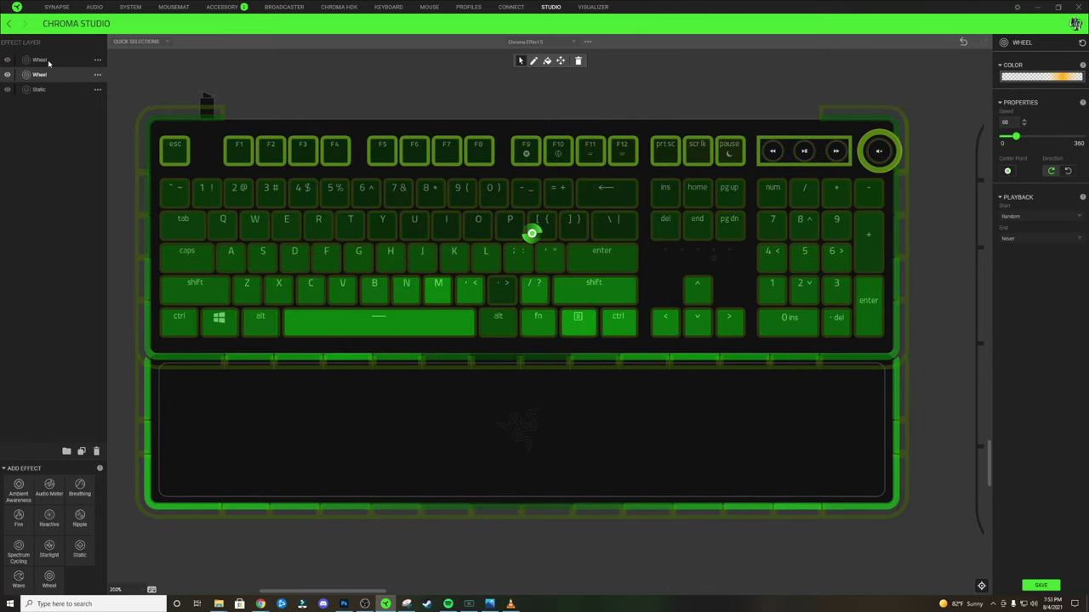
# Recolour the upper Wheel layer's green stop to amber FFAC0A for the function row, media keys and volume dial.
pyautogui.click(49, 62)
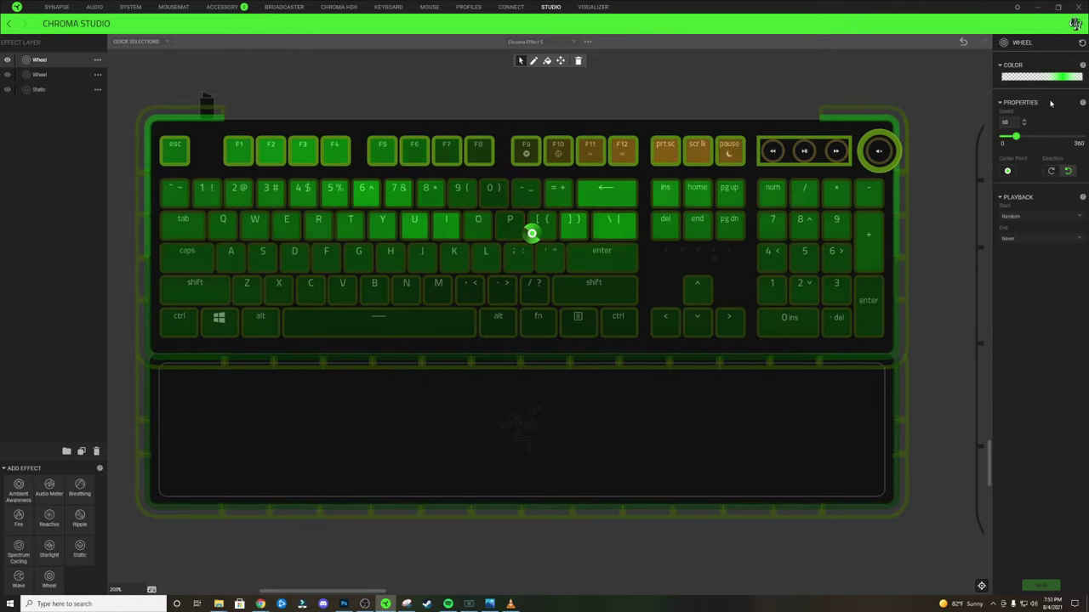
pyautogui.click(1044, 76)
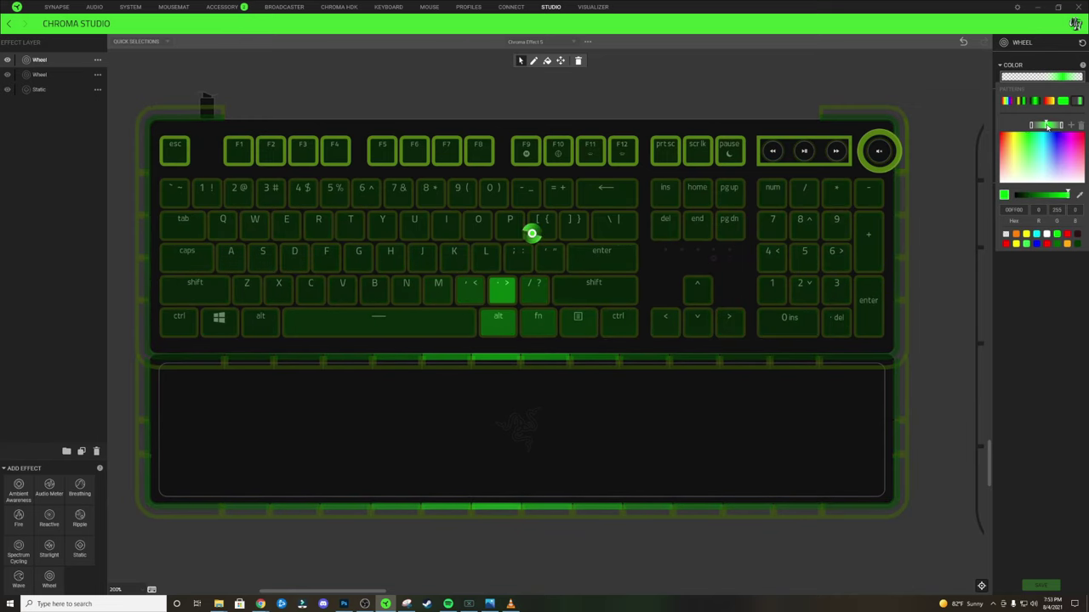
pyautogui.click(1066, 244)
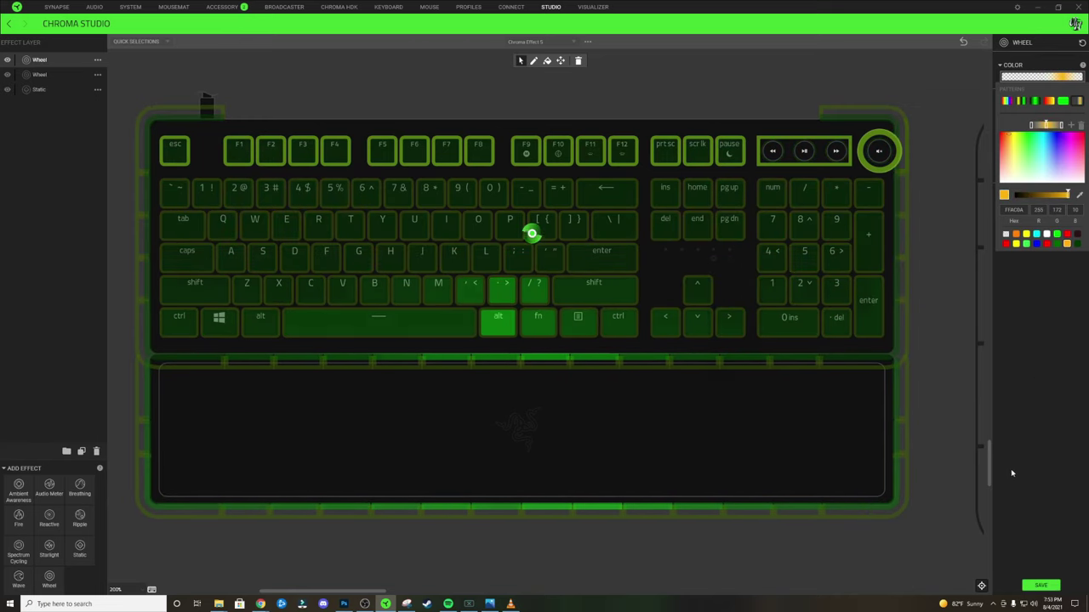
pyautogui.click(469, 88)
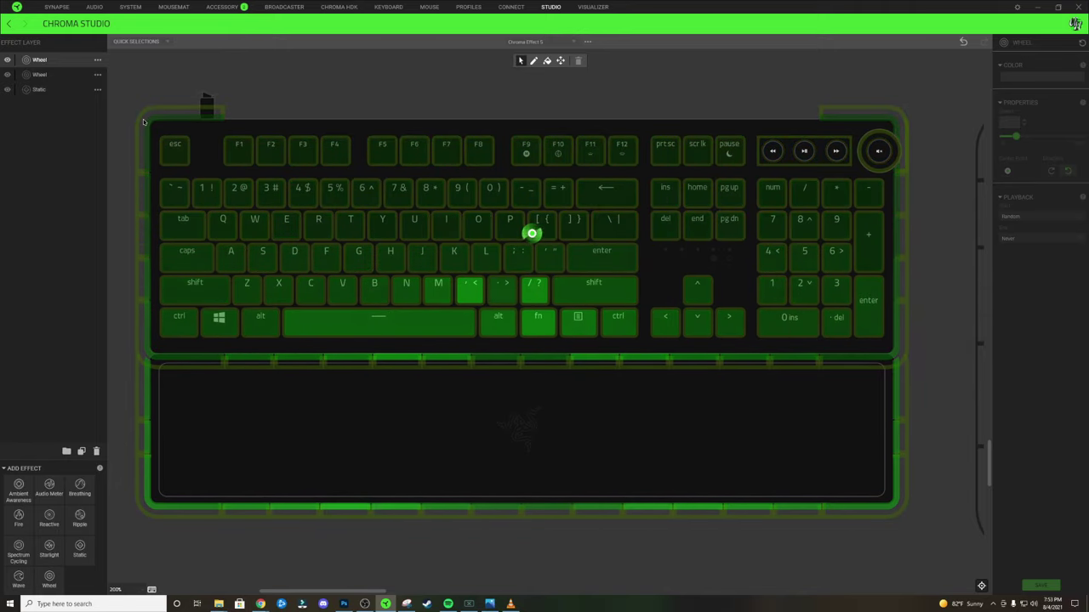
# Add a Wave layer above the Wheel layers and select the backtick, Tab, Caps, left Shift and Z keys as an L shape.
pyautogui.moveTo(139, 144)
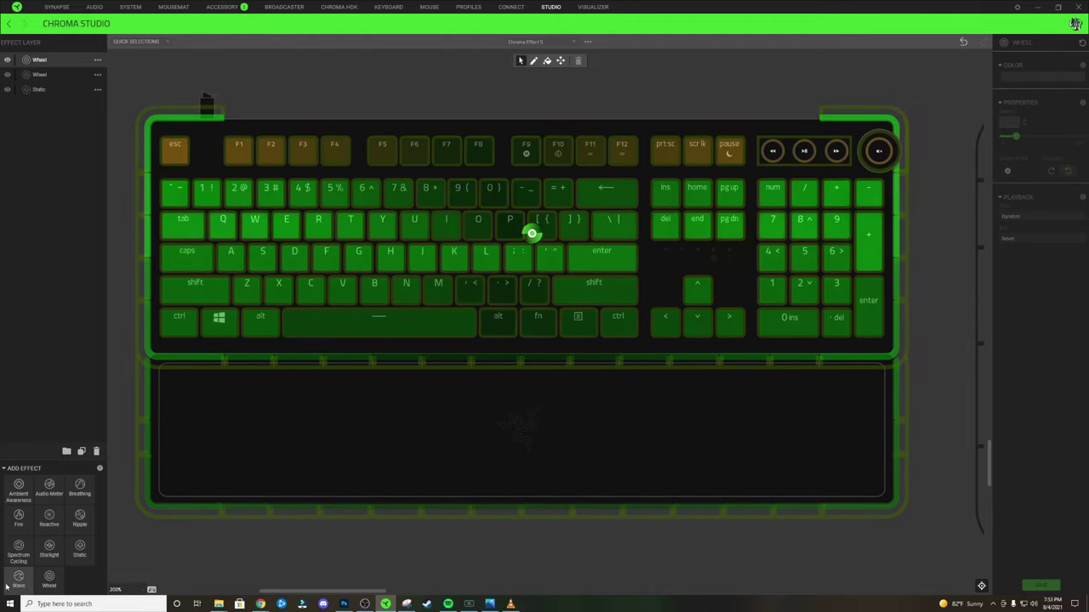
pyautogui.moveTo(306, 419); pyautogui.dragTo(330, 417)
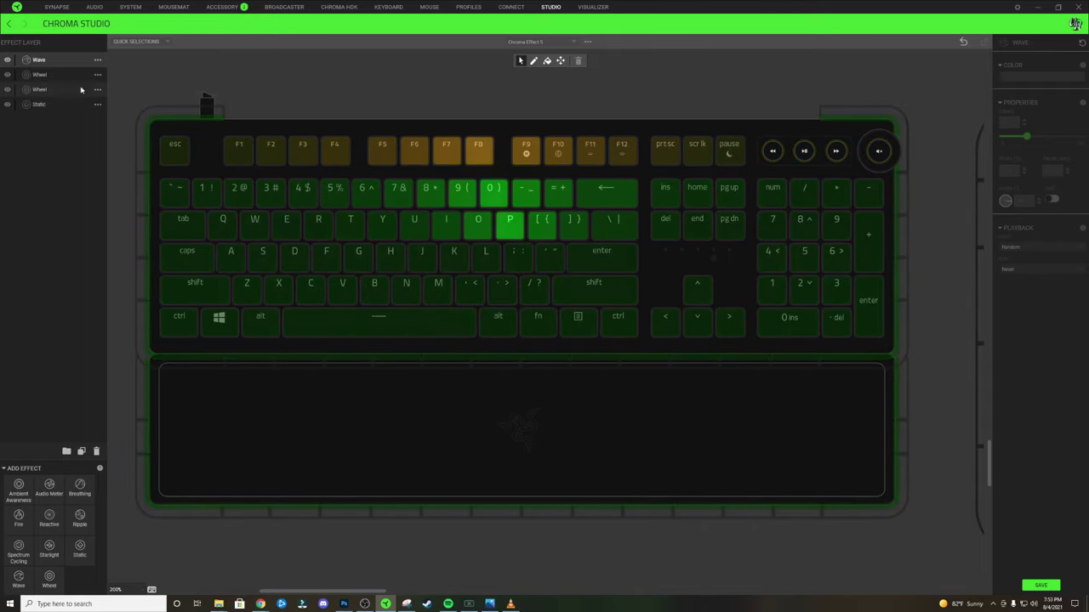
pyautogui.moveTo(182, 201)
pyautogui.mouseDown()
pyautogui.moveTo(234, 300)
pyautogui.moveTo(247, 298)
pyautogui.mouseUp()
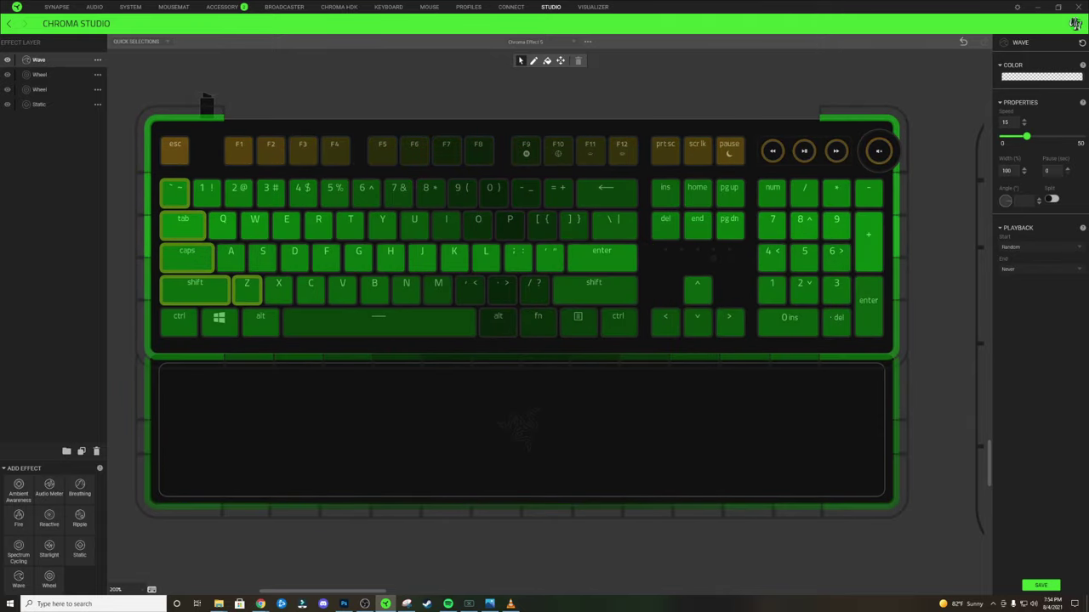
# Set the L-shaped keys' Wave width to 400% and its angle to 180°.
pyautogui.write('4')
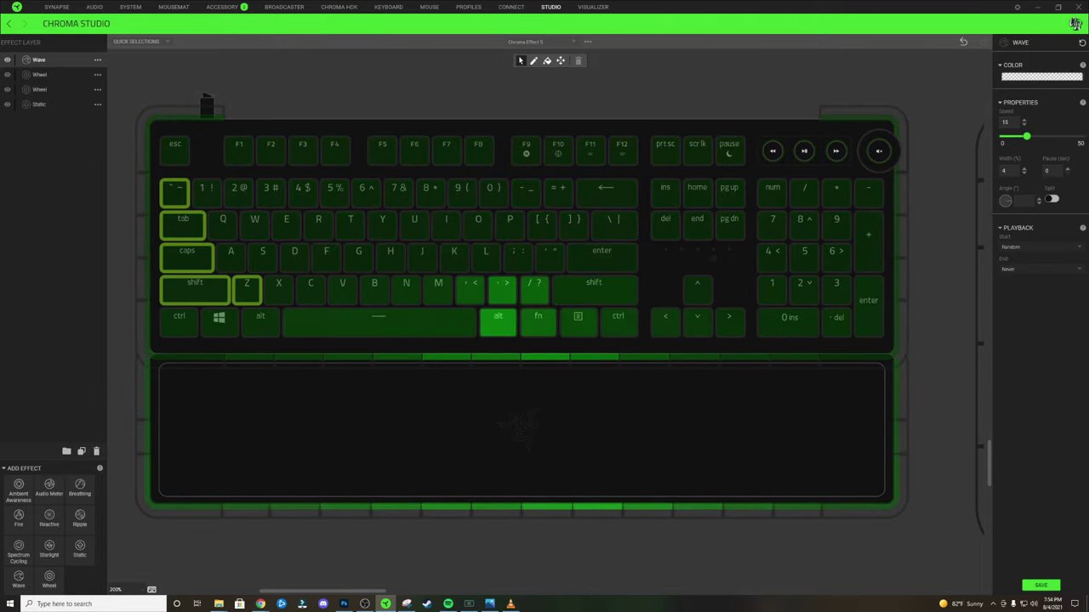
pyautogui.write('00')
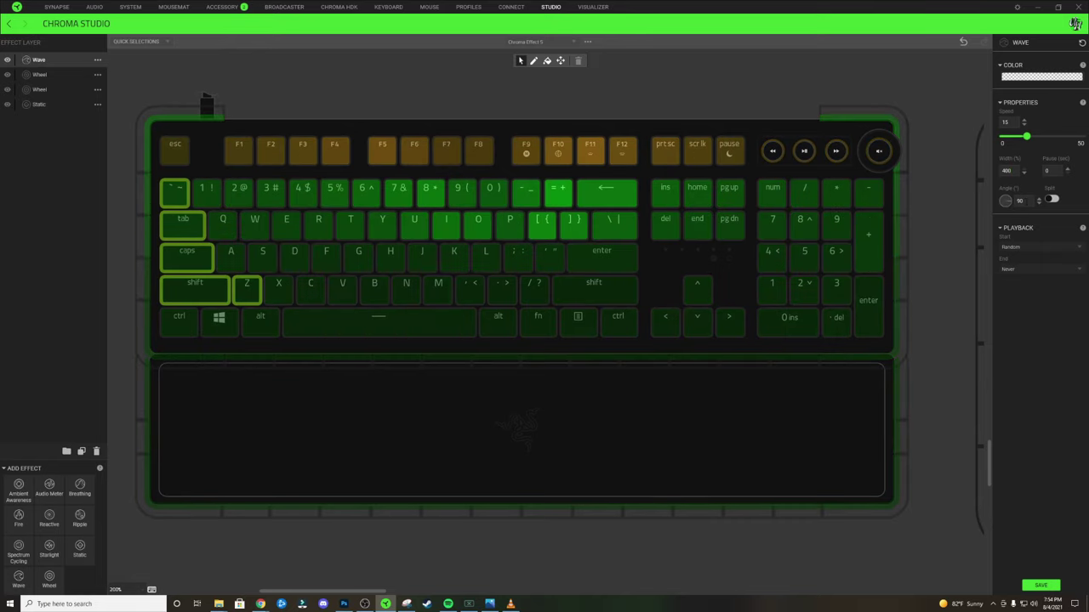
pyautogui.write('180')
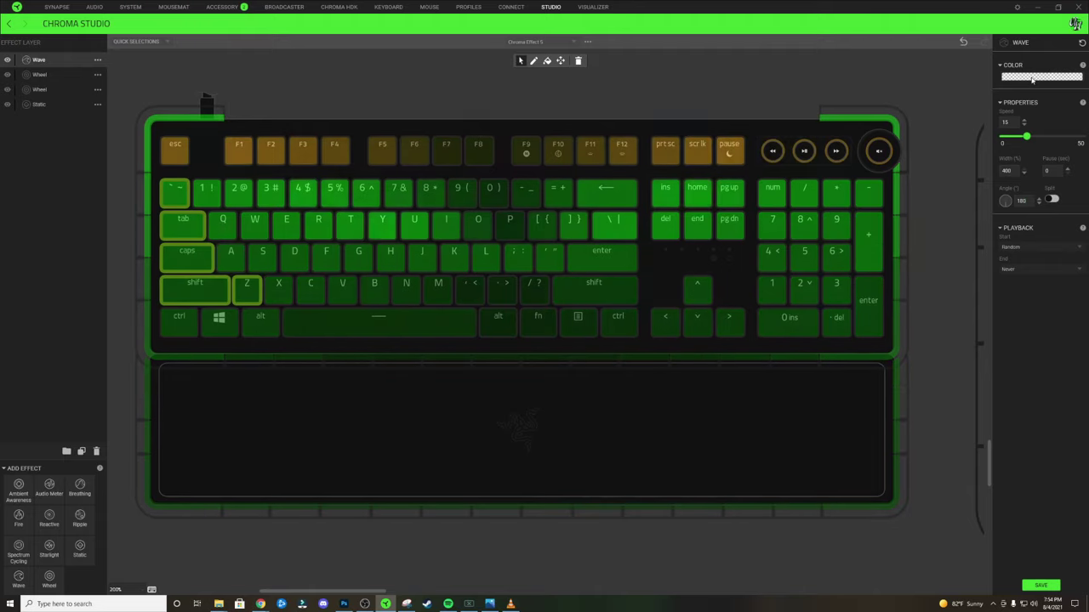
# Apply the yellow and green gradient preset to the L-shaped keys, making its end stop transparent and its green stop white.
pyautogui.click(1028, 77)
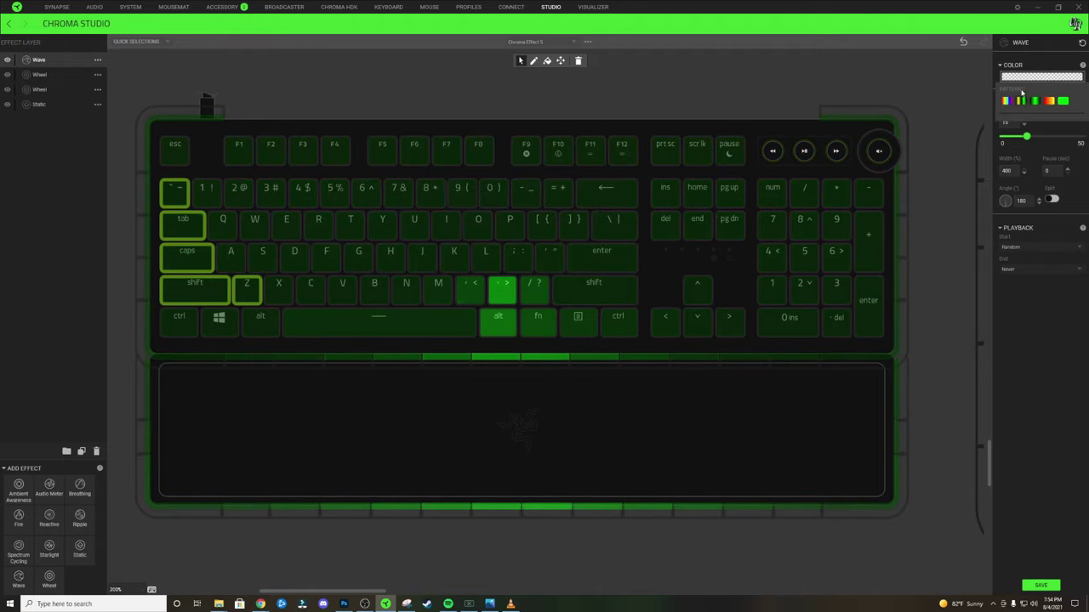
pyautogui.click(1020, 100)
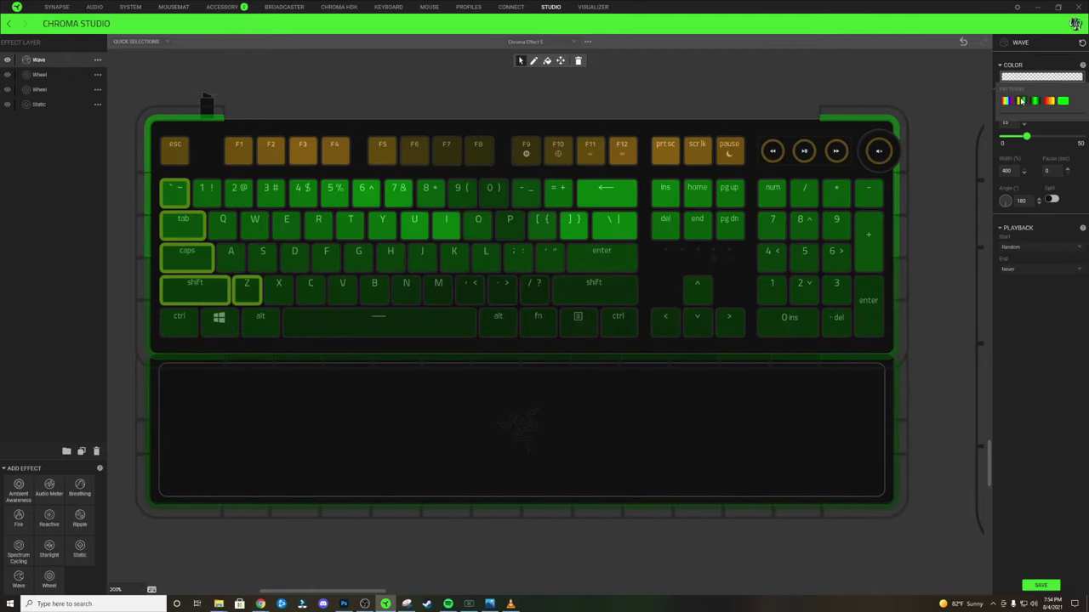
pyautogui.click(1020, 100)
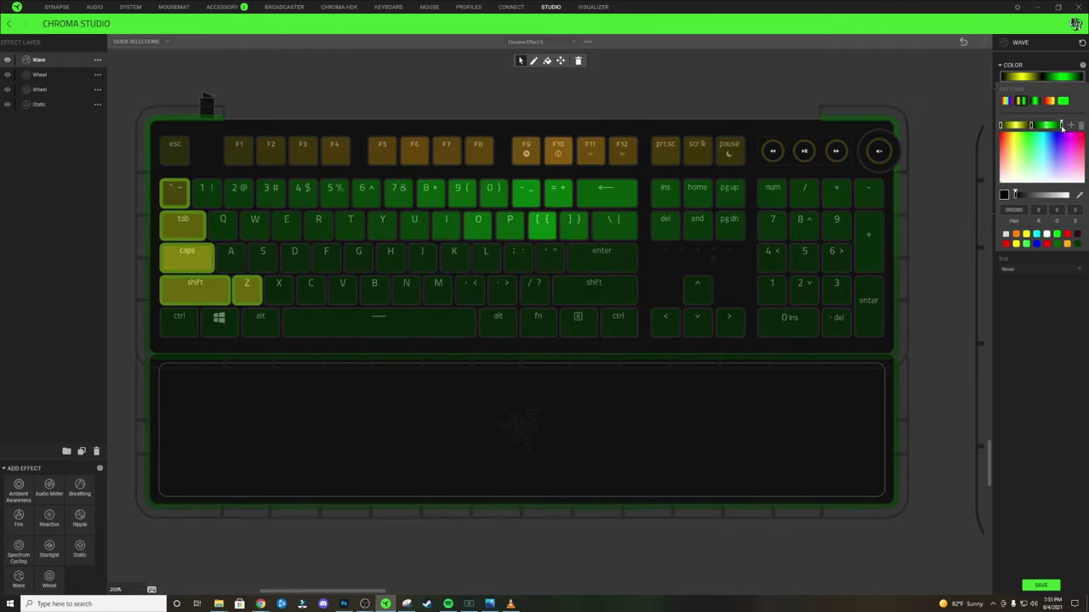
pyautogui.click(1005, 234)
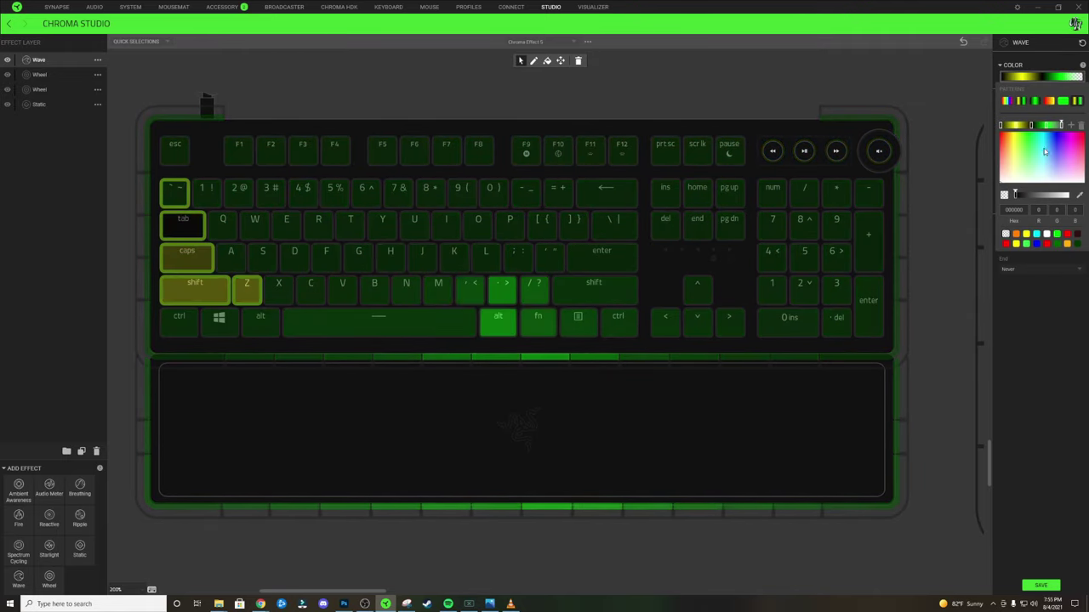
pyautogui.click(1046, 126)
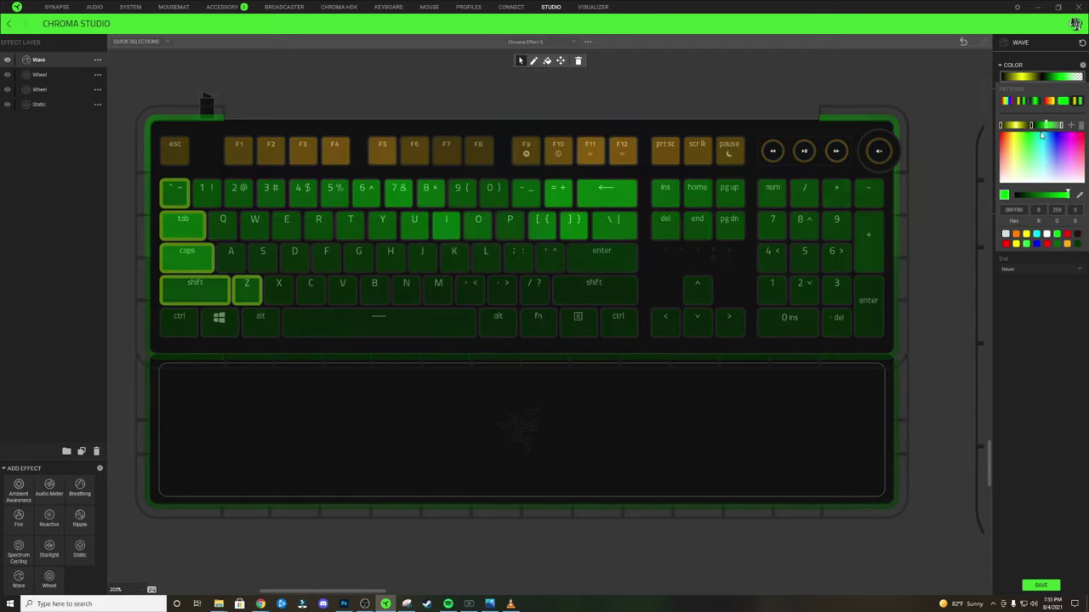
pyautogui.click(1046, 237)
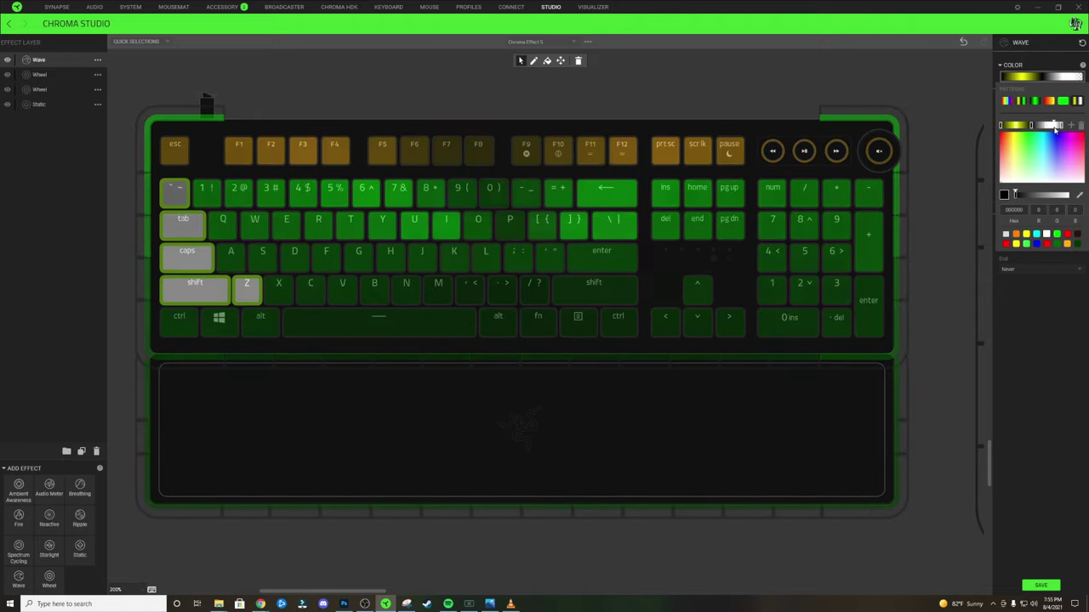
# Make the gradient's middle black stop transparent, move it close to the white stop, and delete the yellow stop.
pyautogui.click(1054, 126)
pyautogui.click(1031, 127)
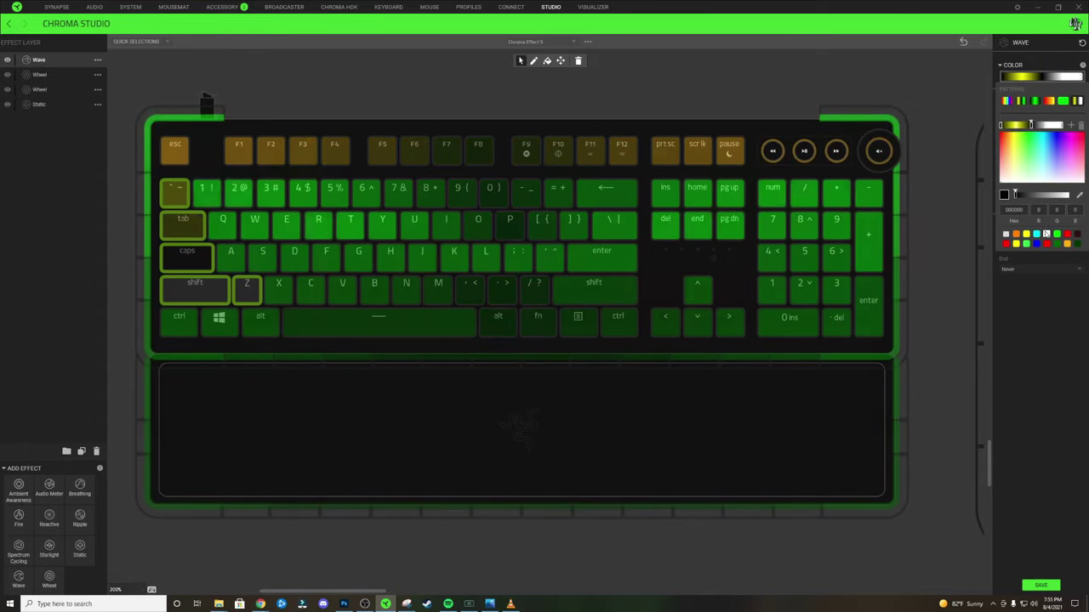
pyautogui.click(1005, 234)
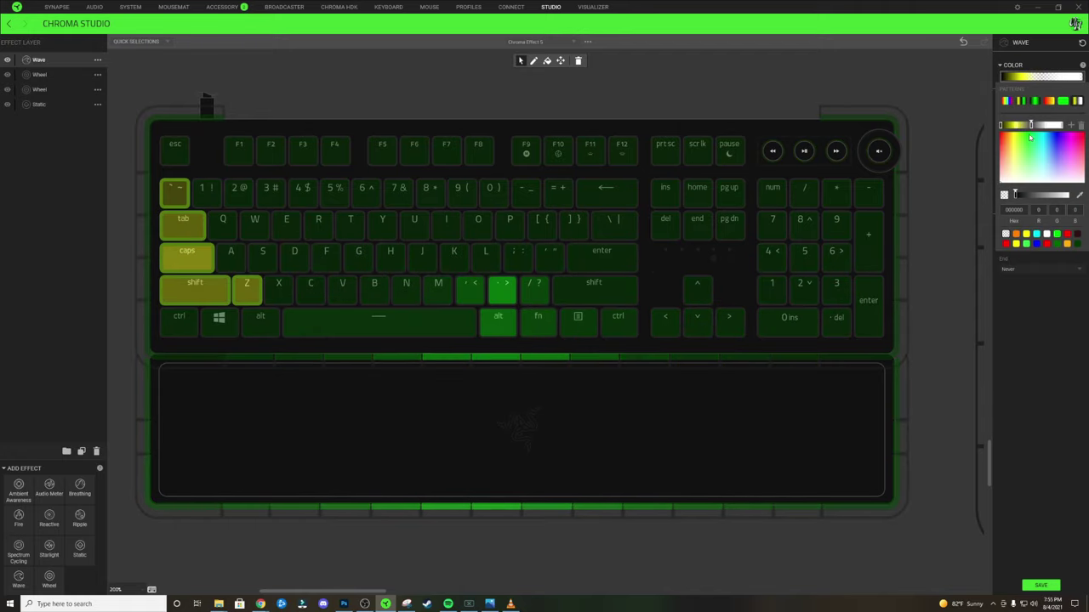
pyautogui.moveTo(1031, 126); pyautogui.dragTo(1047, 132)
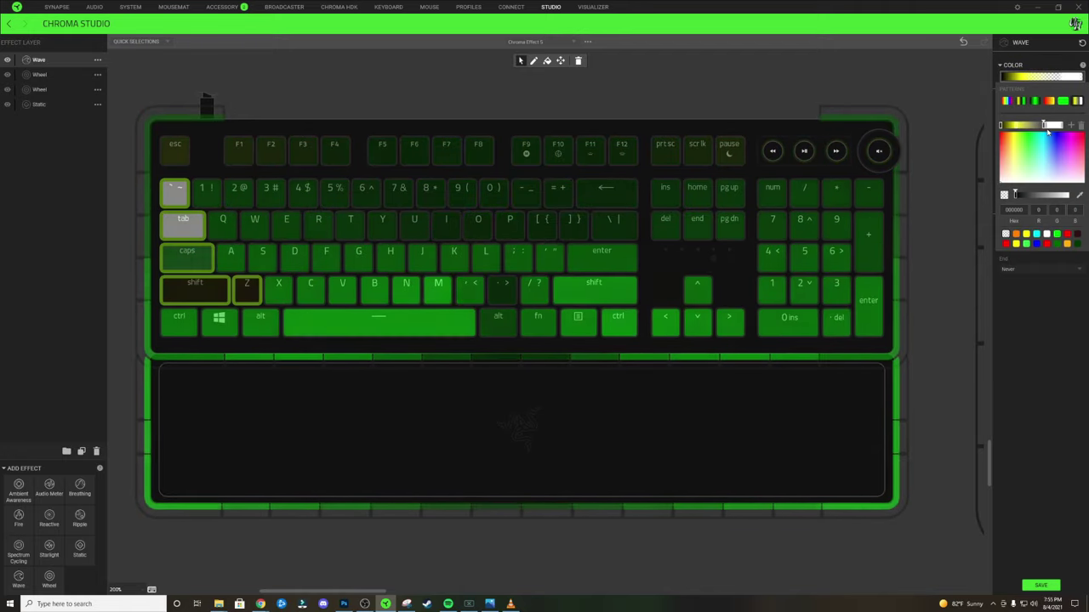
pyautogui.click(1015, 125)
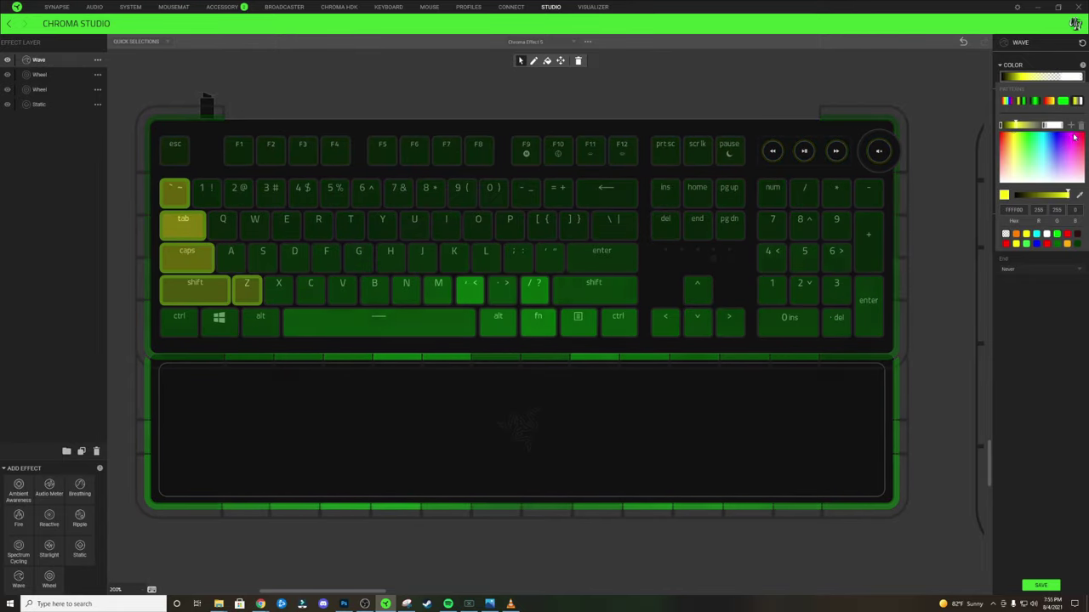
pyautogui.click(1081, 125)
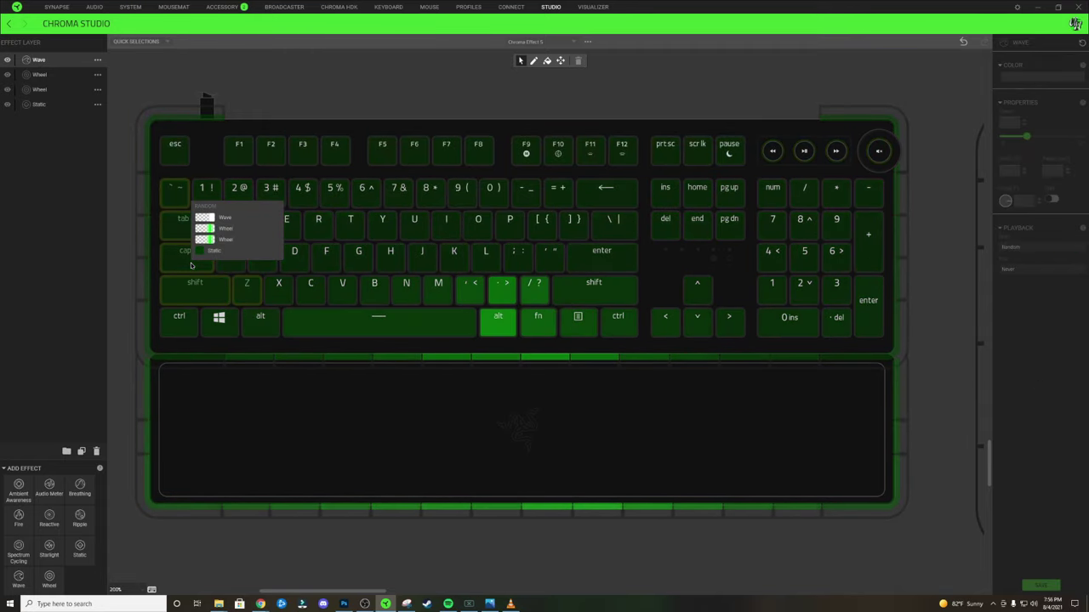
pyautogui.click(180, 262)
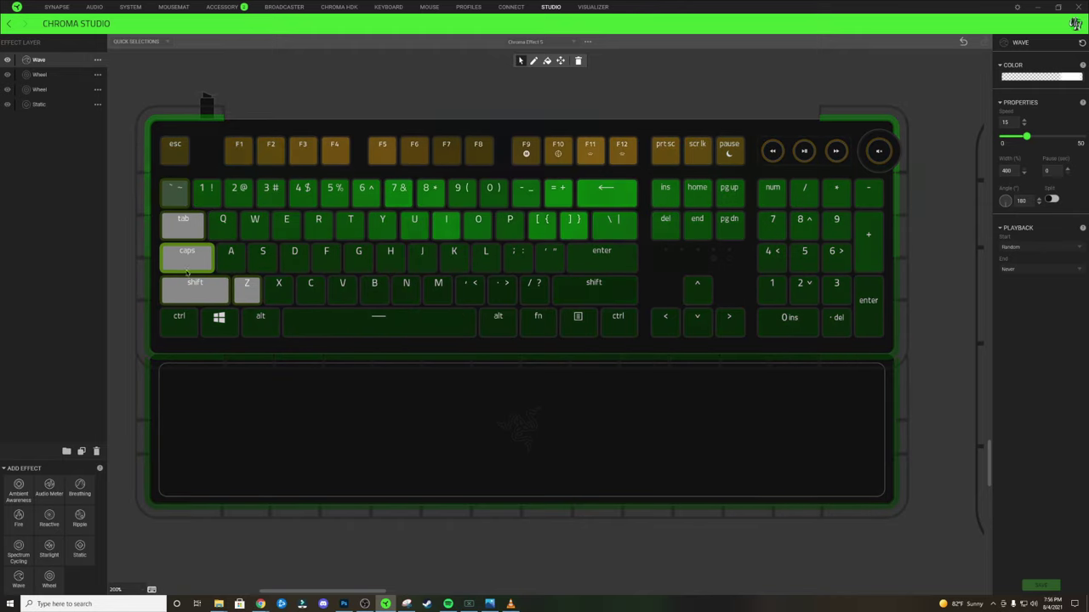
pyautogui.keyDown('ctrl'); pyautogui.click(174, 194); pyautogui.keyUp('ctrl')
pyautogui.keyDown('ctrl'); pyautogui.click(175, 223); pyautogui.keyUp('ctrl')
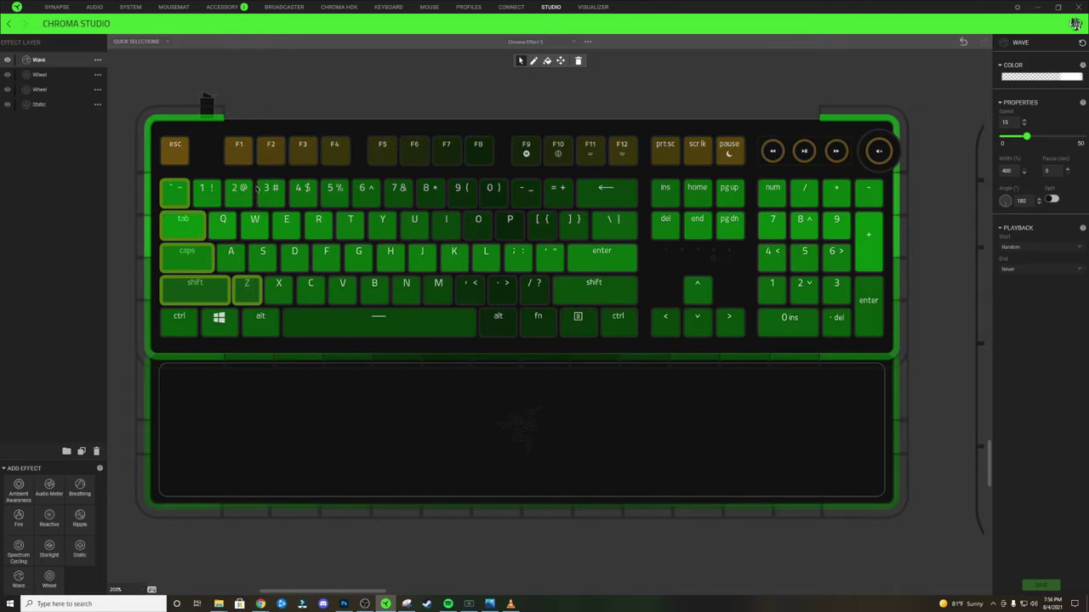
pyautogui.click(154, 324)
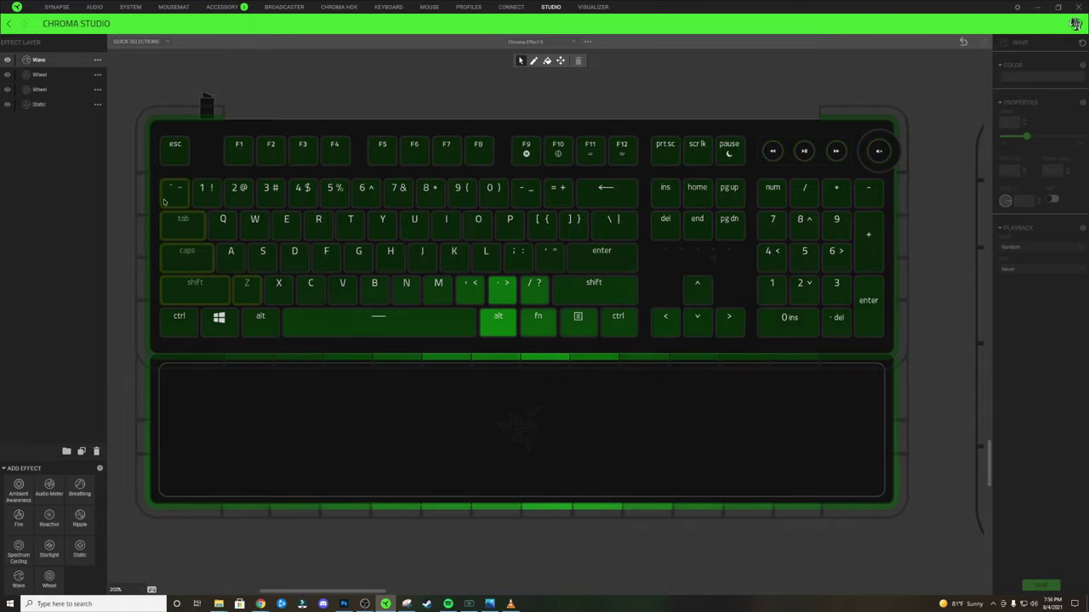
# Add the surrounding Esc, 1, Q, A, S, X, left Ctrl, Windows and left Alt keys to the Wave layer as the L's outline.
pyautogui.moveTo(180, 158)
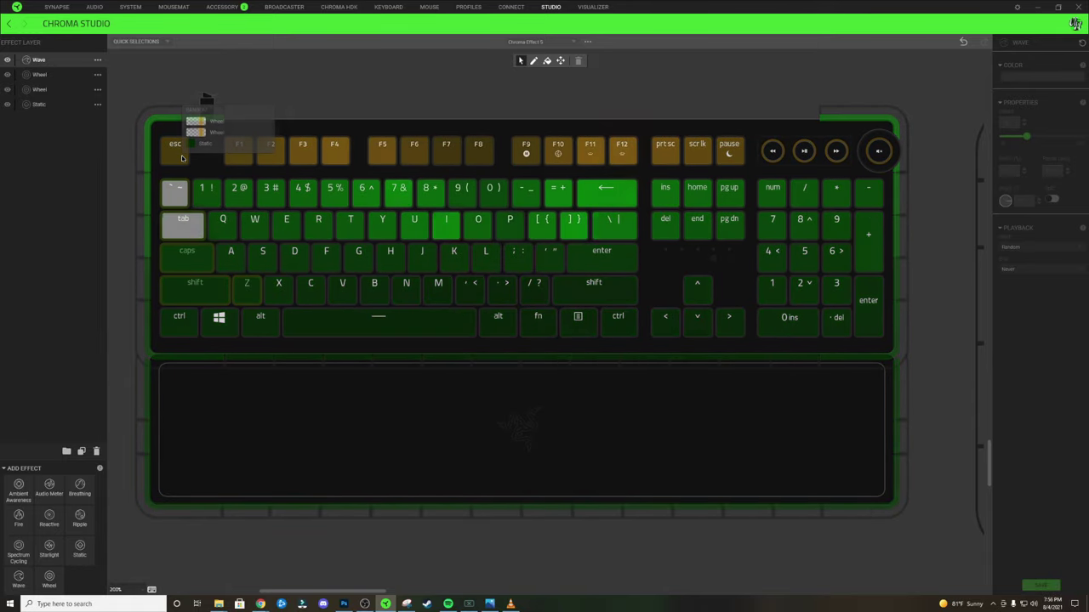
pyautogui.click(177, 155)
pyautogui.click(206, 194)
pyautogui.click(221, 226)
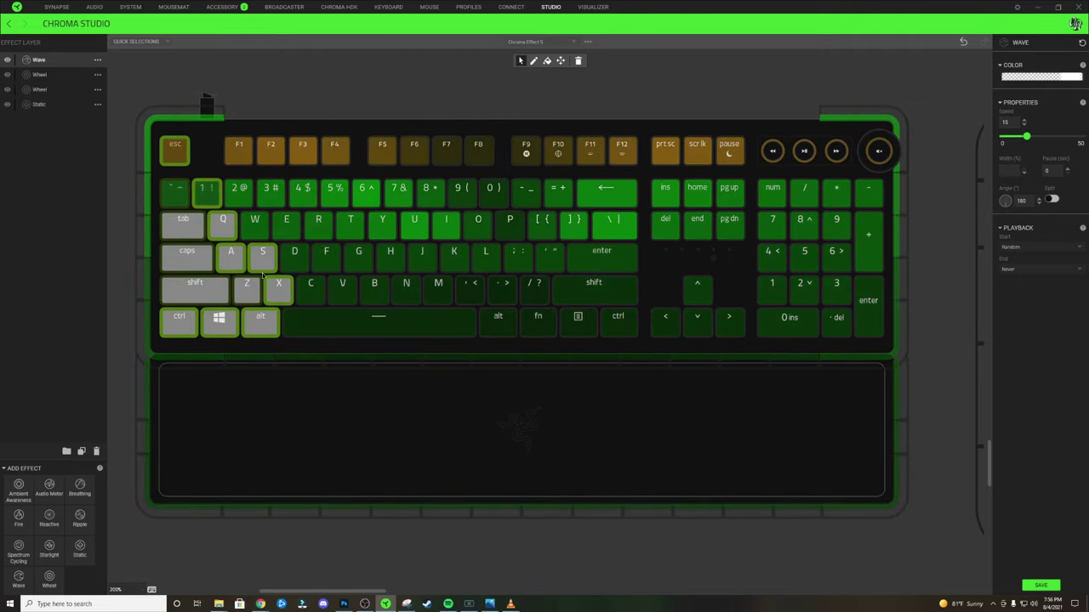
# Recolour the outline keys' white gradient stop to black 000000.
pyautogui.click(1062, 76)
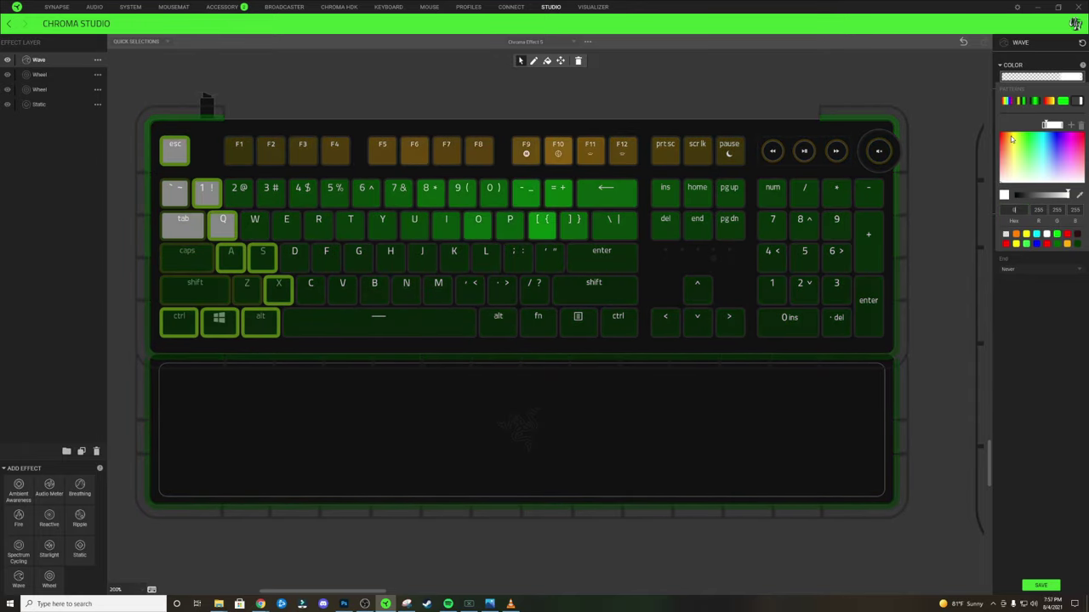
pyautogui.write('000000')
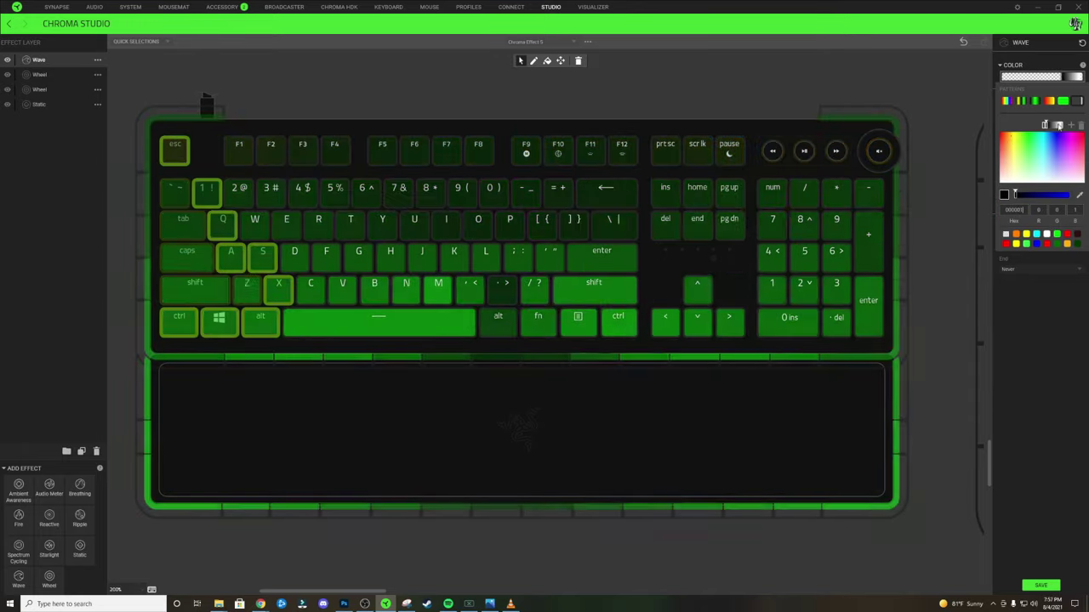
pyautogui.click(1058, 126)
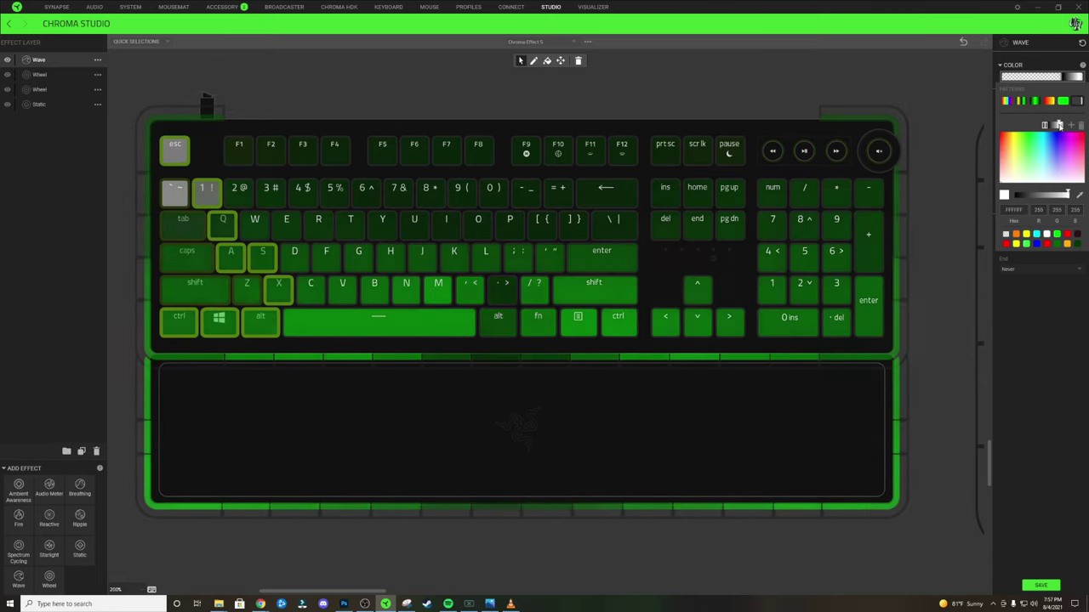
pyautogui.click(1045, 125)
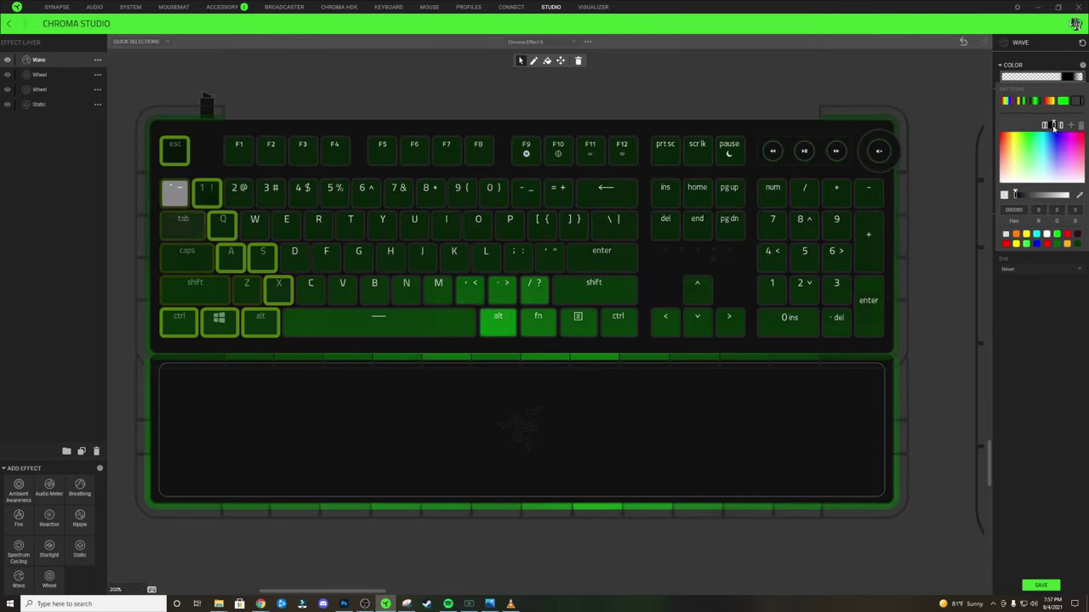
pyautogui.click(1053, 127)
pyautogui.click(108, 130)
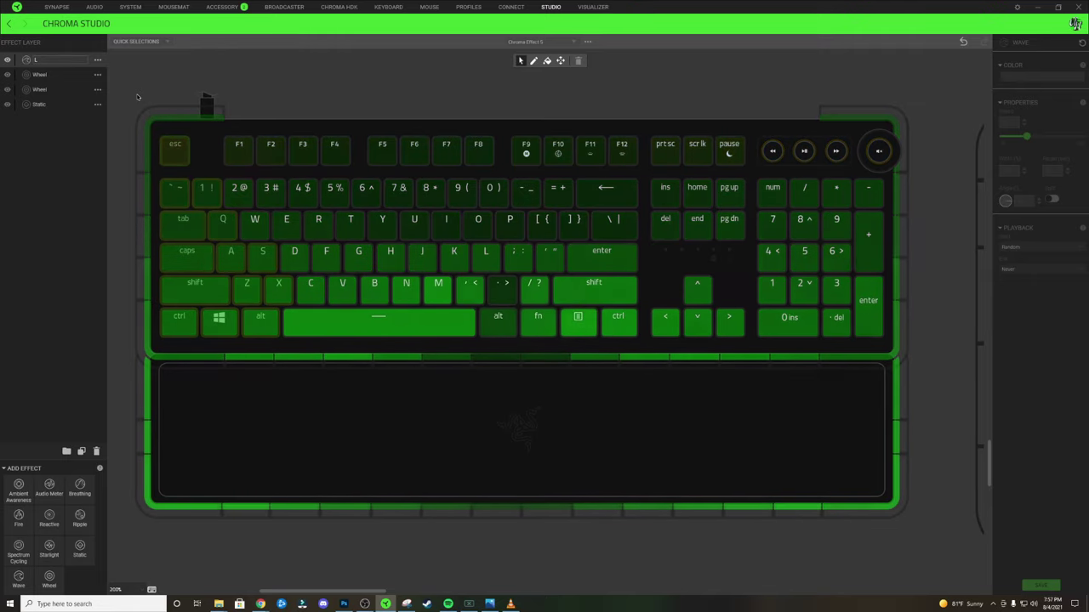
# Rename the Wave layer L, and duplicate it as a layer named O.
pyautogui.press('Return')
pyautogui.click(97, 60)
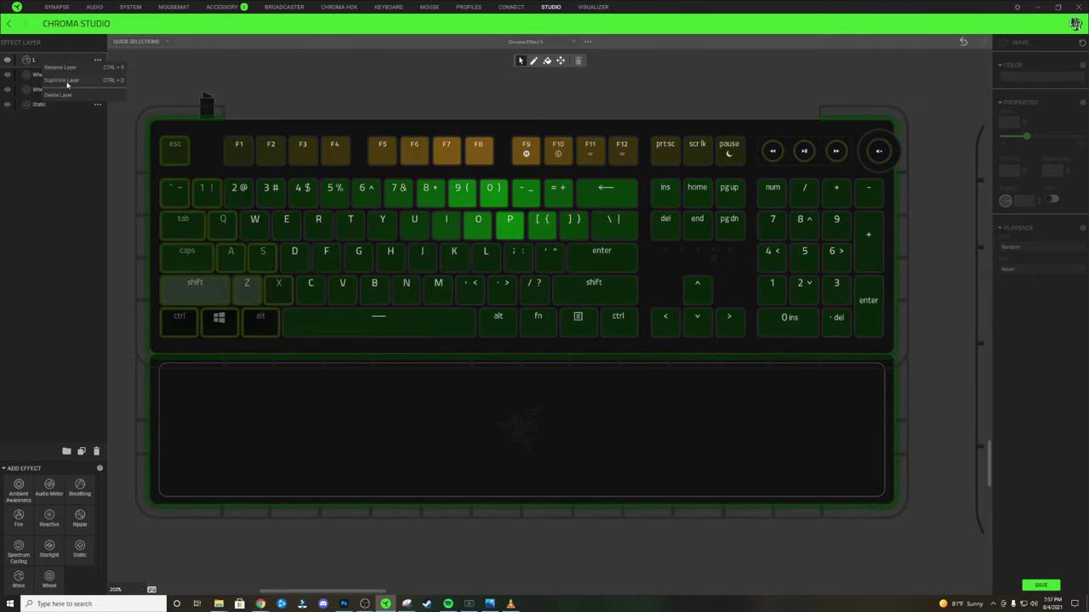
pyautogui.click(63, 80)
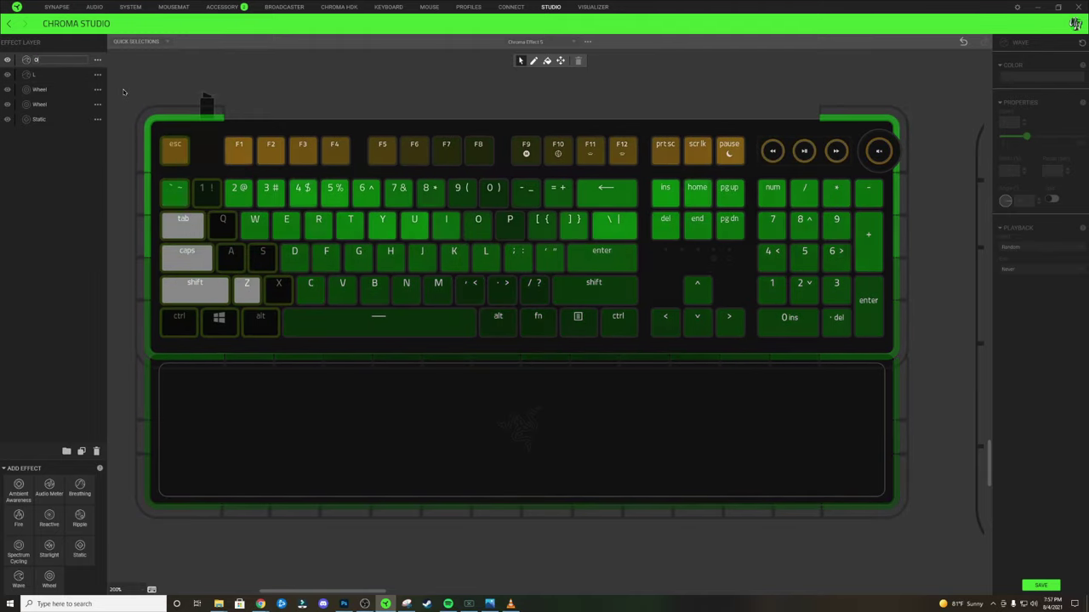
pyautogui.press('Return')
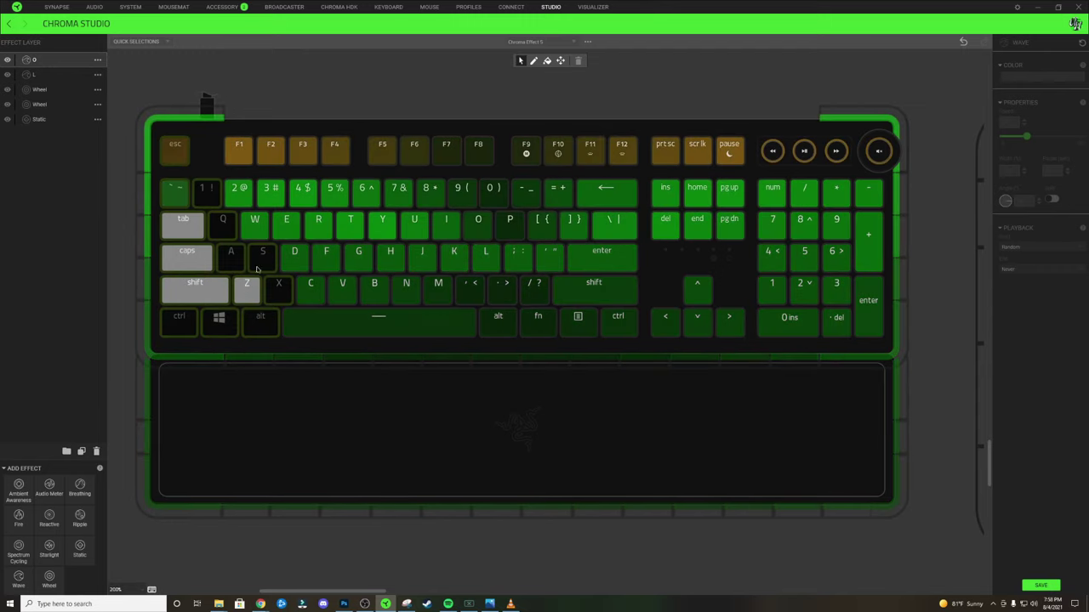
# Add the C, V, G, T, 5, 4, E and D keys to the O layer as the letter's shape.
pyautogui.click(250, 301)
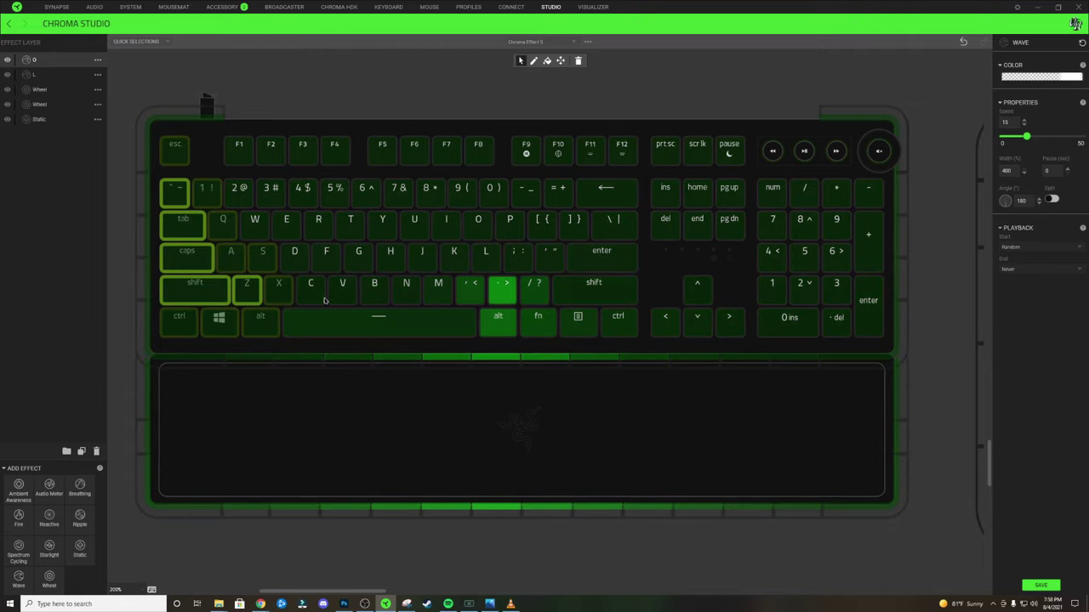
pyautogui.click(340, 322)
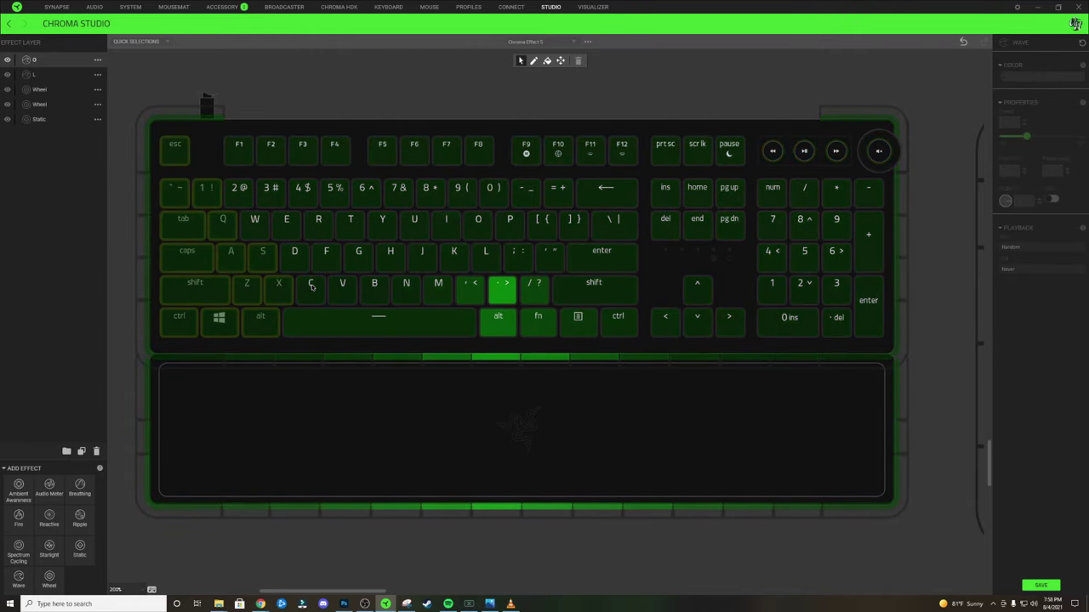
pyautogui.click(311, 286)
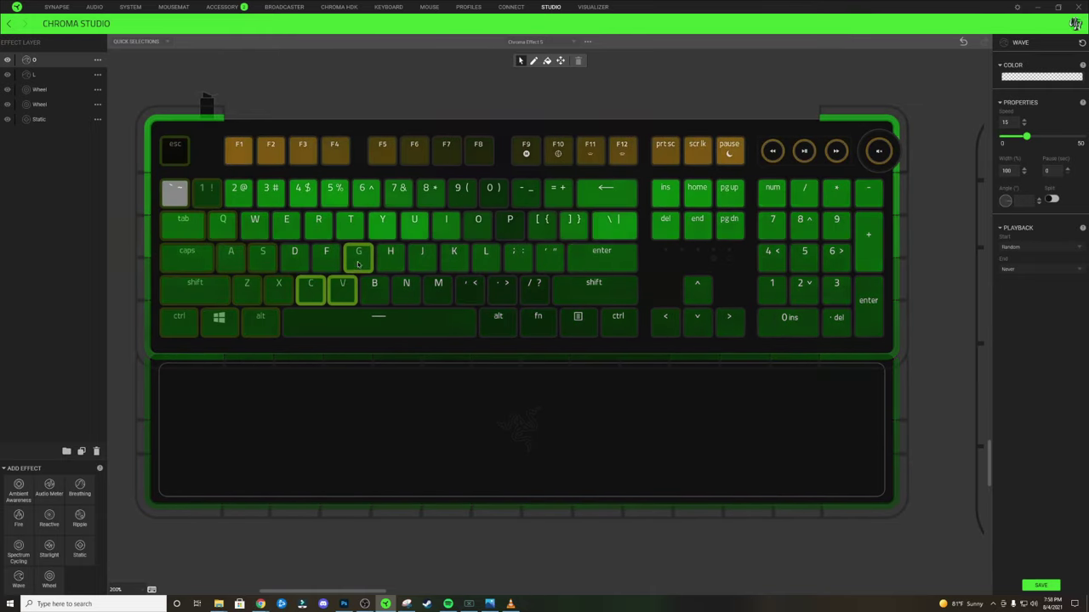
pyautogui.click(349, 228)
pyautogui.click(334, 196)
pyautogui.click(304, 195)
pyautogui.click(290, 228)
pyautogui.click(294, 258)
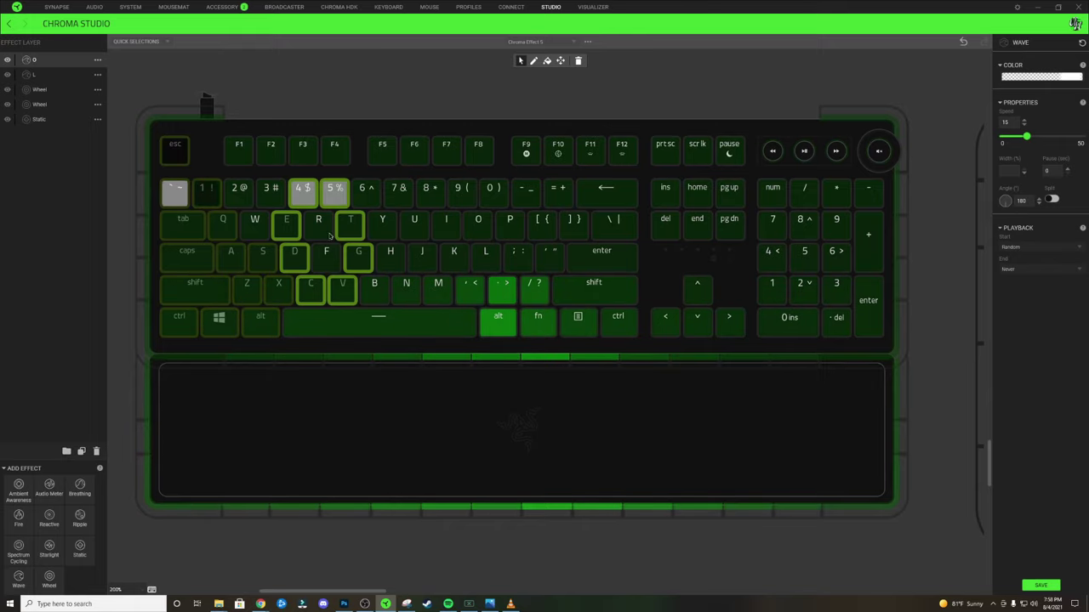
# Apply the yellow-green pattern to the O keys, recolour green white, and make the yellow and end stops transparent, with the end stop beside the white.
pyautogui.click(1037, 78)
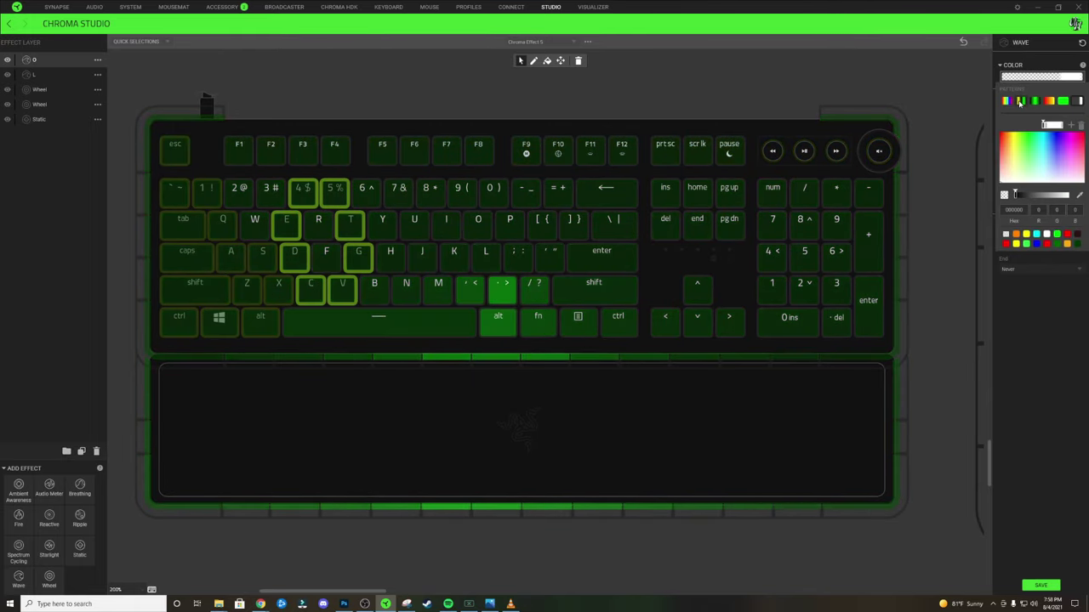
pyautogui.click(1021, 102)
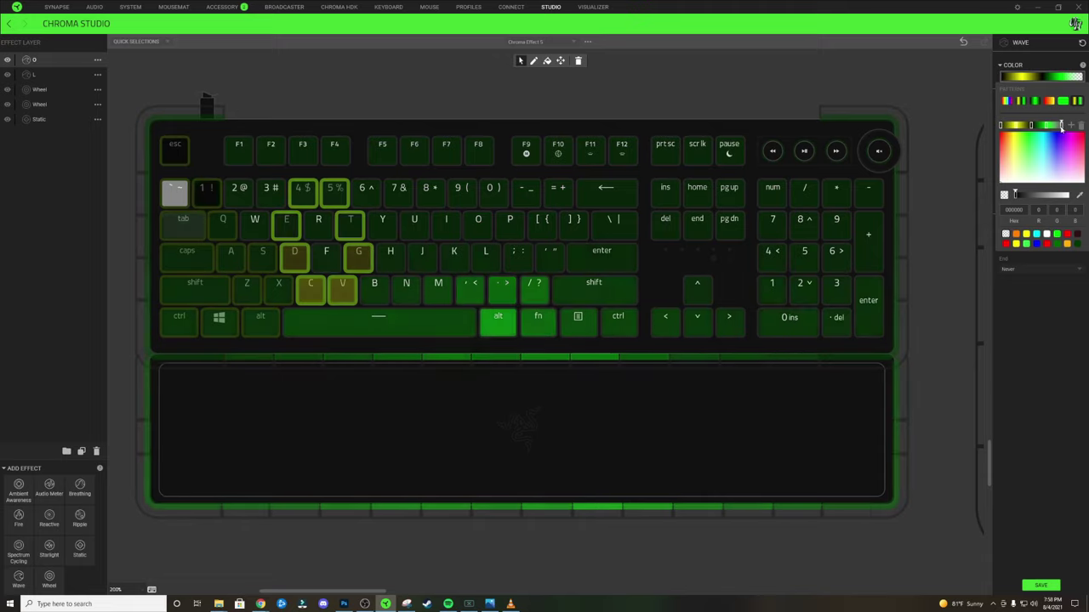
pyautogui.moveTo(1061, 126); pyautogui.dragTo(1045, 127)
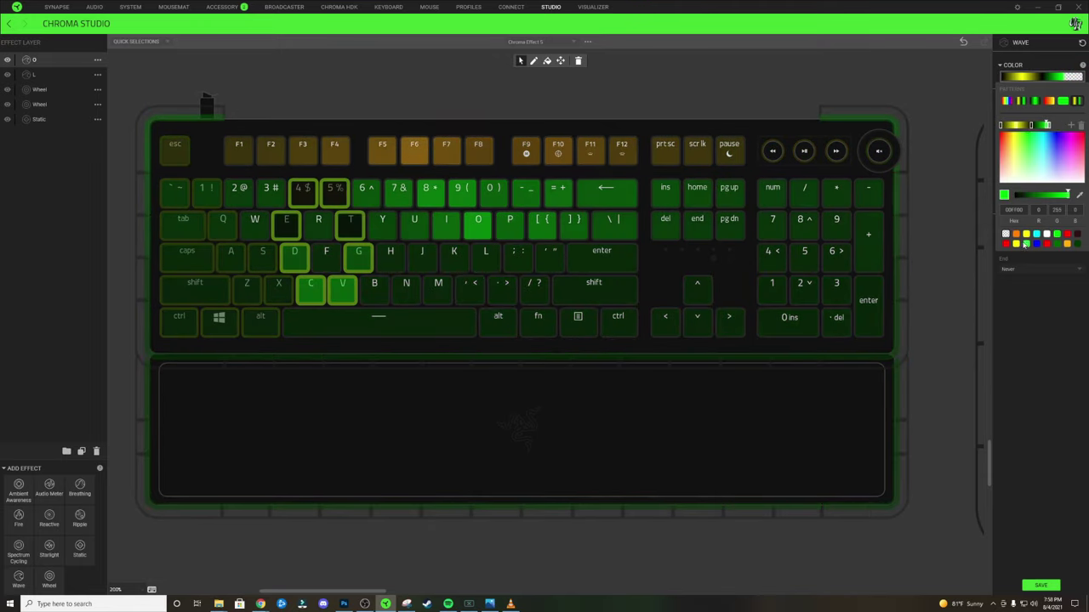
pyautogui.click(1015, 127)
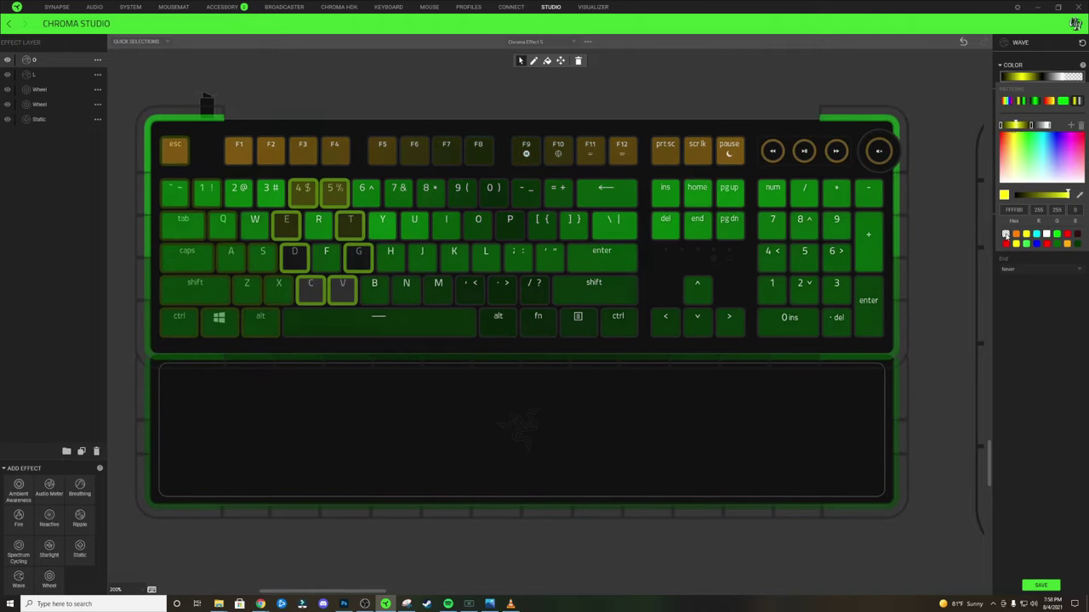
pyautogui.click(1005, 235)
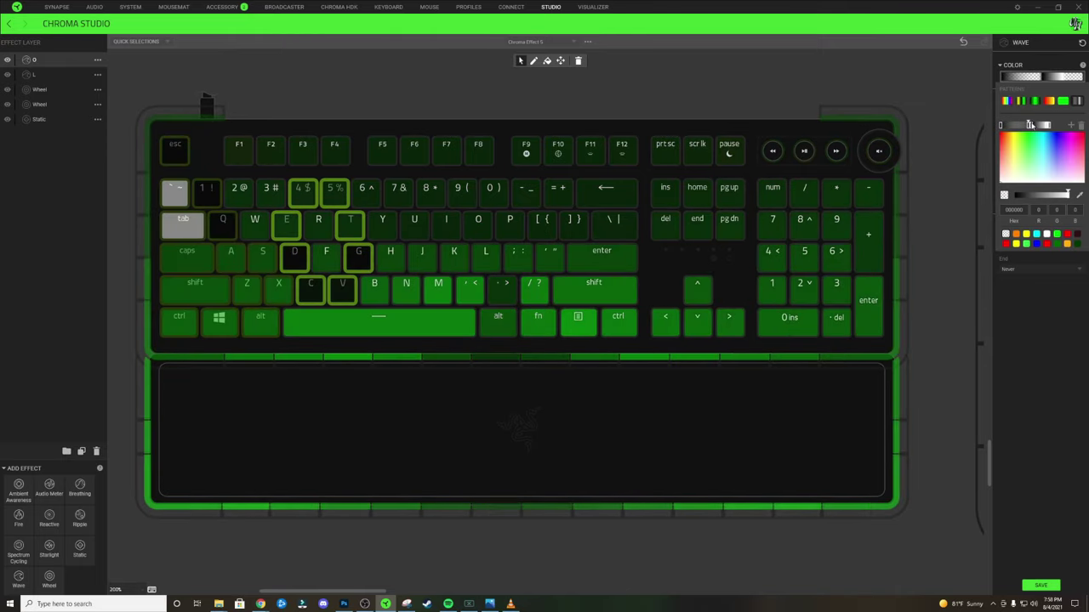
# Recolour the gradient's middle black stop white beside the transparent stop, and delete the first black stop.
pyautogui.click(1030, 125)
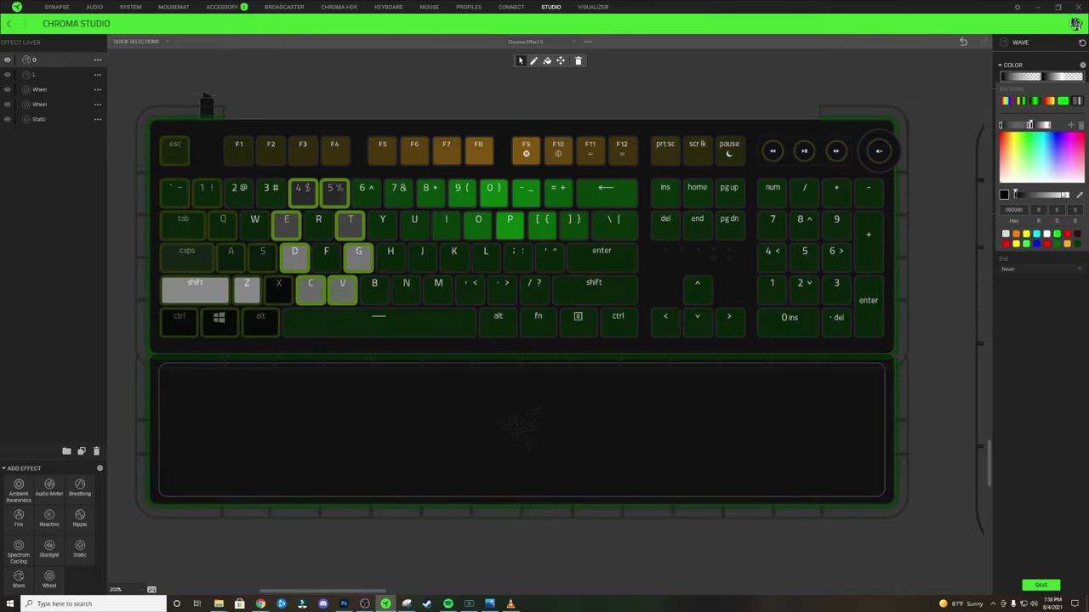
pyautogui.click(1001, 126)
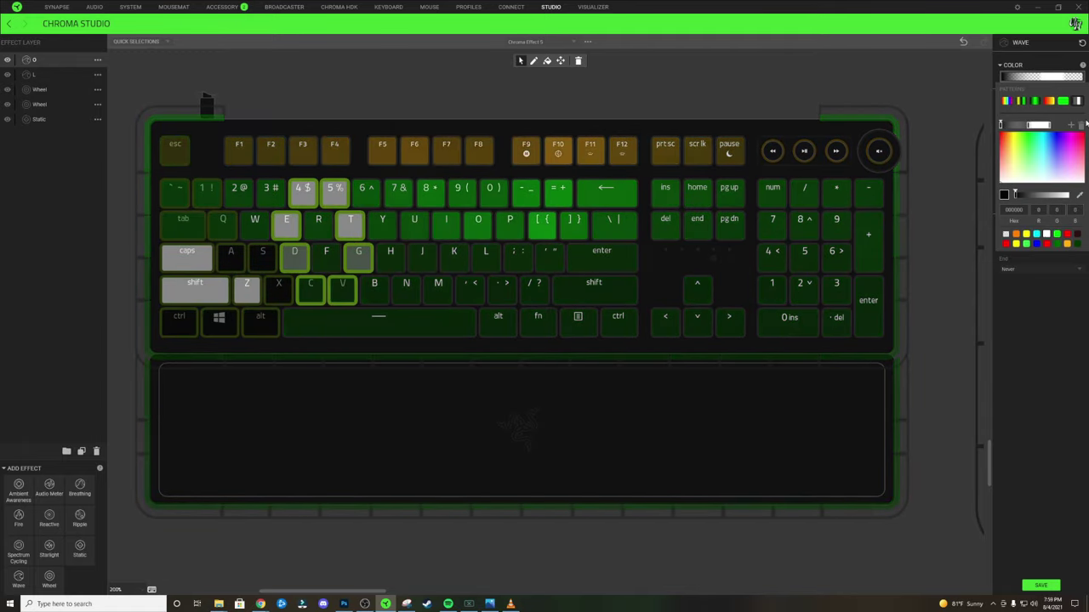
pyautogui.click(362, 255)
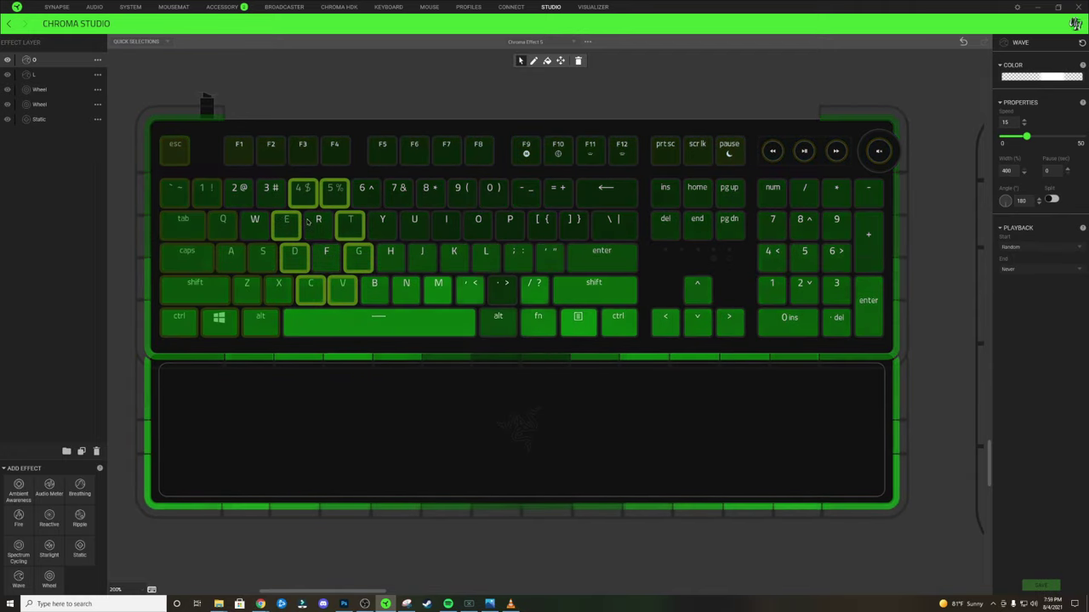
# Add the outline keys F3, F4, 3, 6, W, R, Y, S, F, H, X and B to layer O, recolouring their first white stop 000001.
pyautogui.click(302, 150)
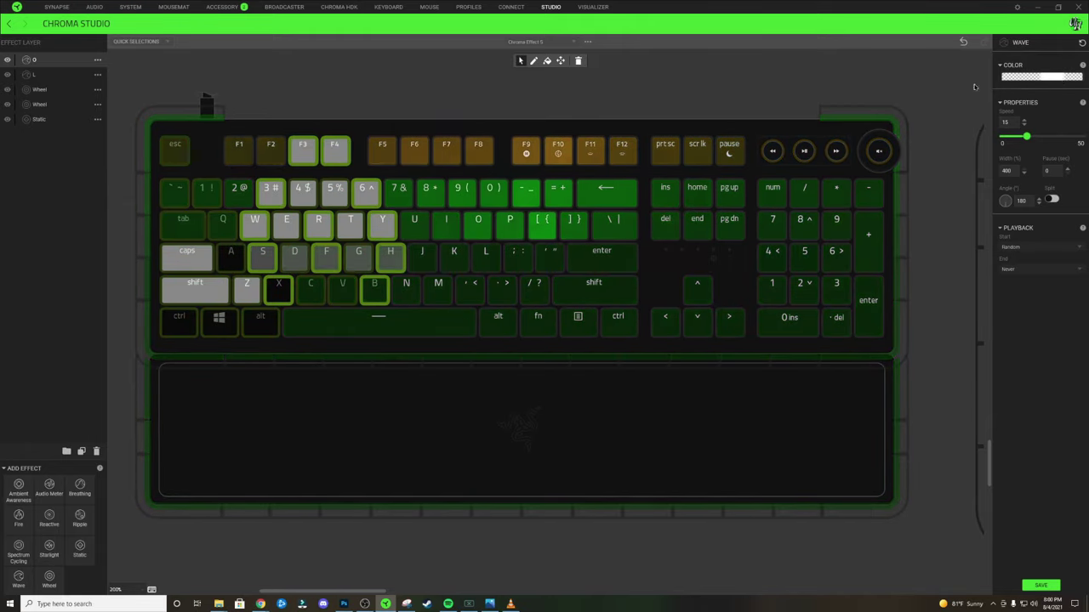
pyautogui.click(1045, 76)
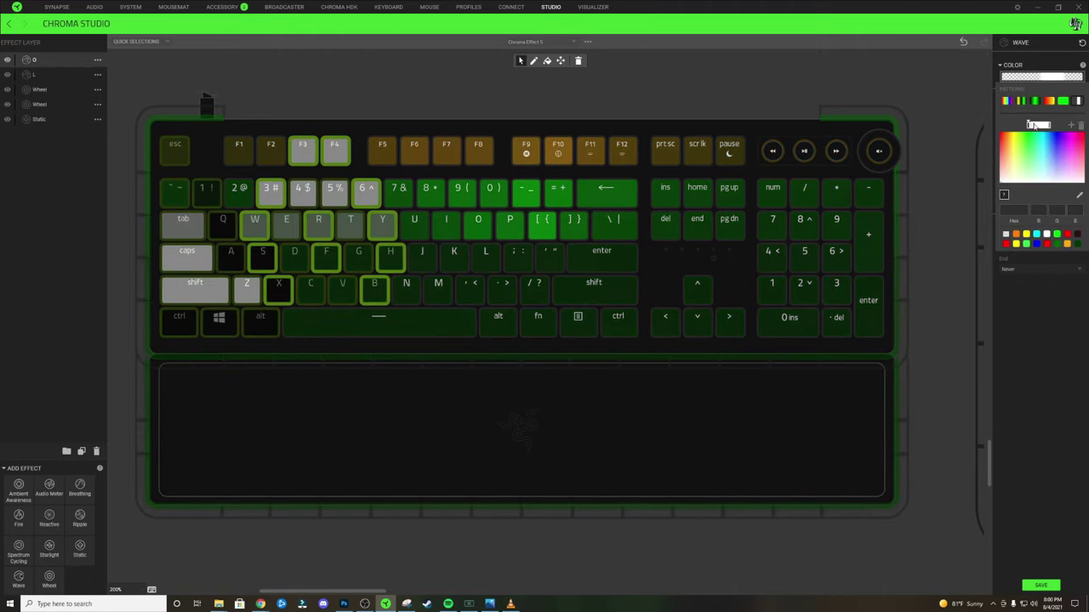
pyautogui.click(1030, 124)
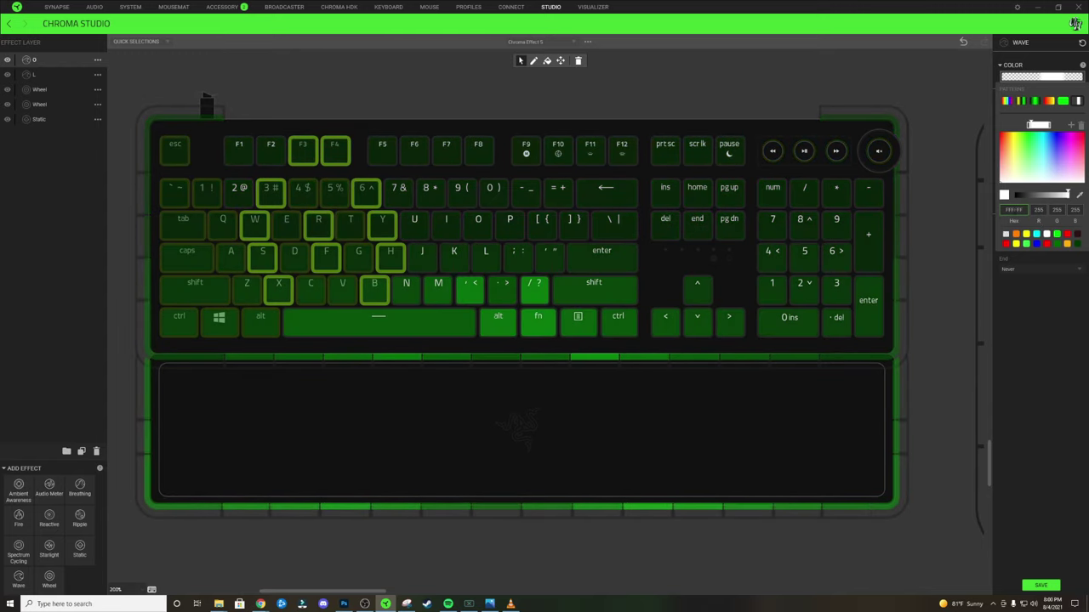
pyautogui.doubleClick(1013, 209)
pyautogui.write('00')
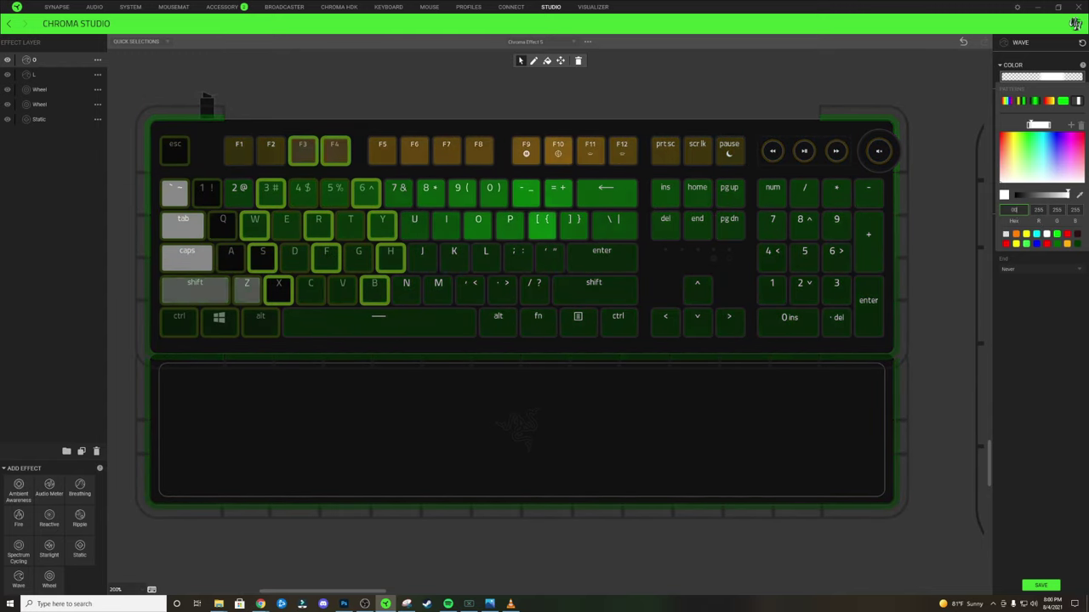
pyautogui.write('0001')
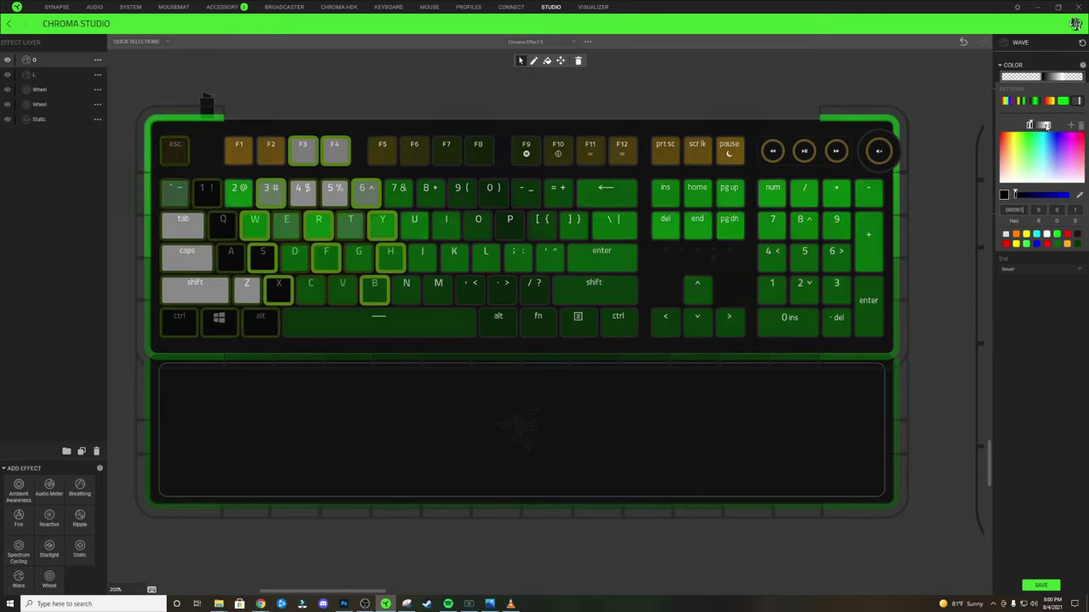
# Recolour the outline gradient's remaining white stop to black 000001 and deselect the outline keys.
pyautogui.click(1070, 144)
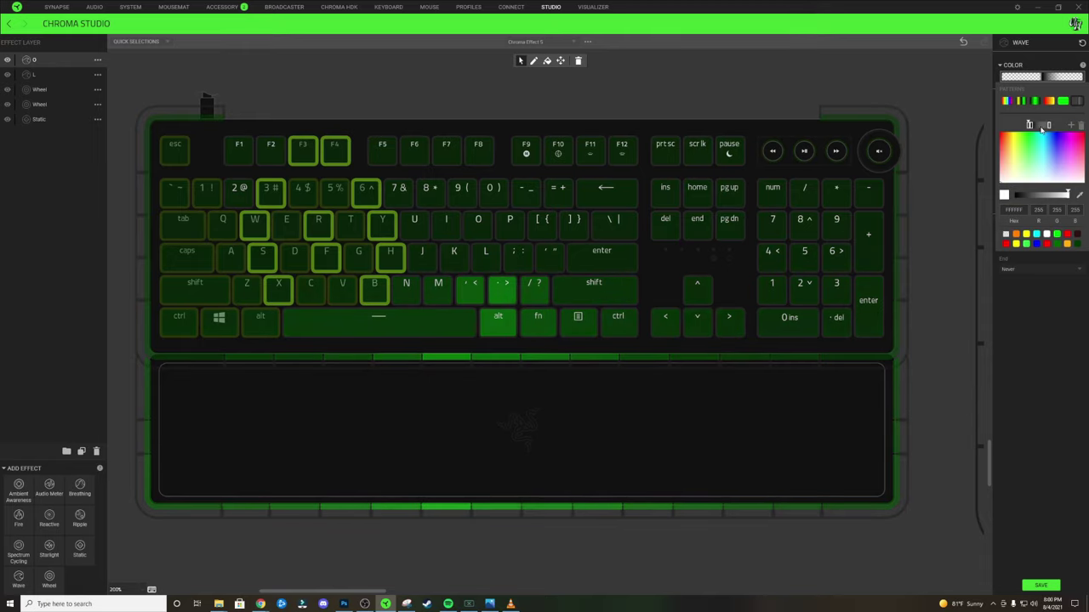
pyautogui.click(1030, 125)
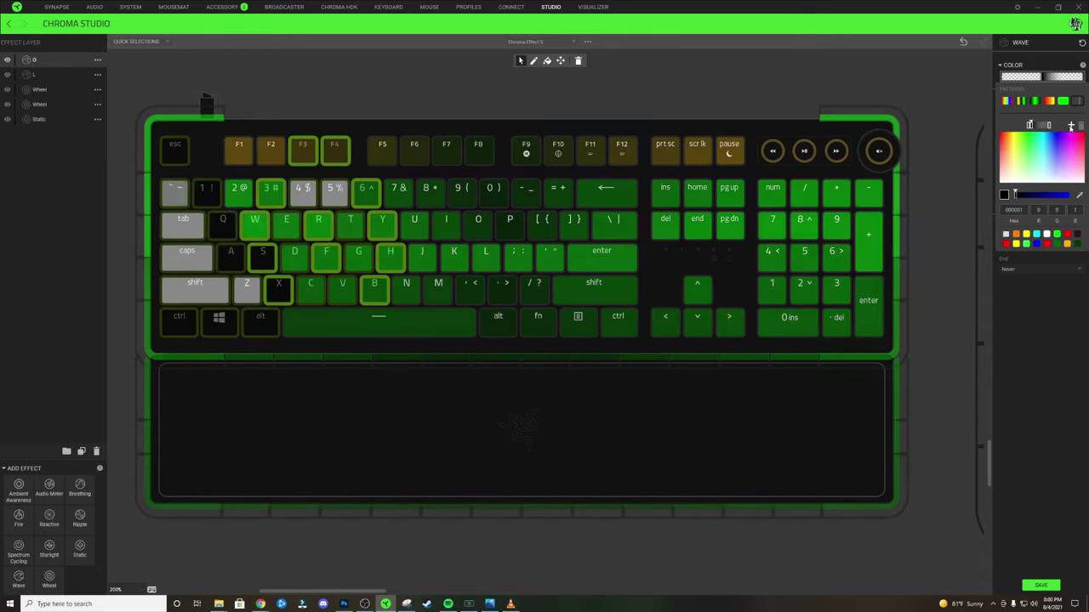
pyautogui.click(1048, 125)
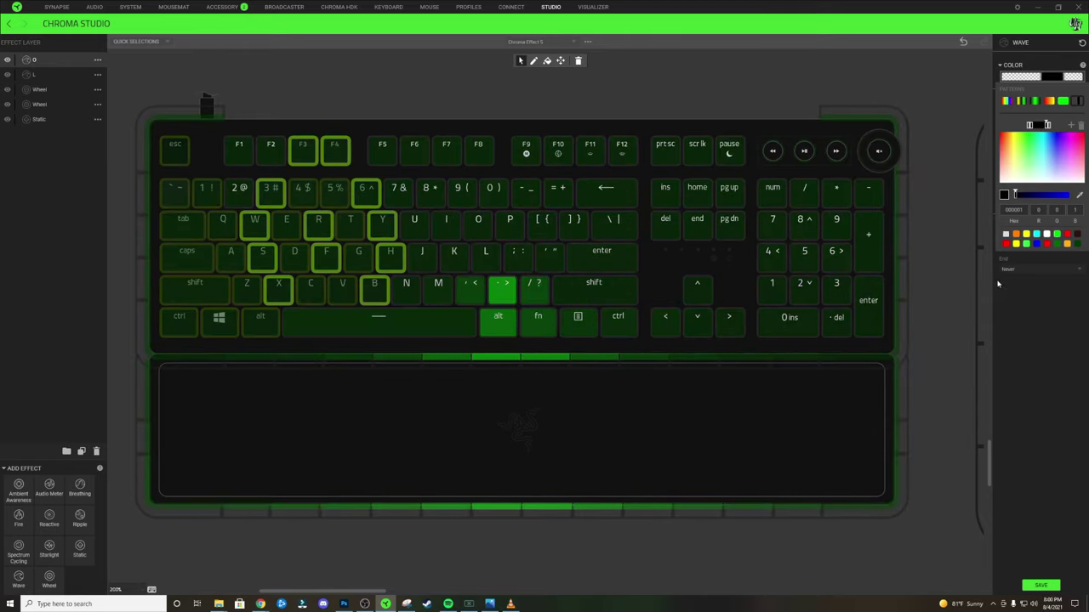
pyautogui.click(1064, 419)
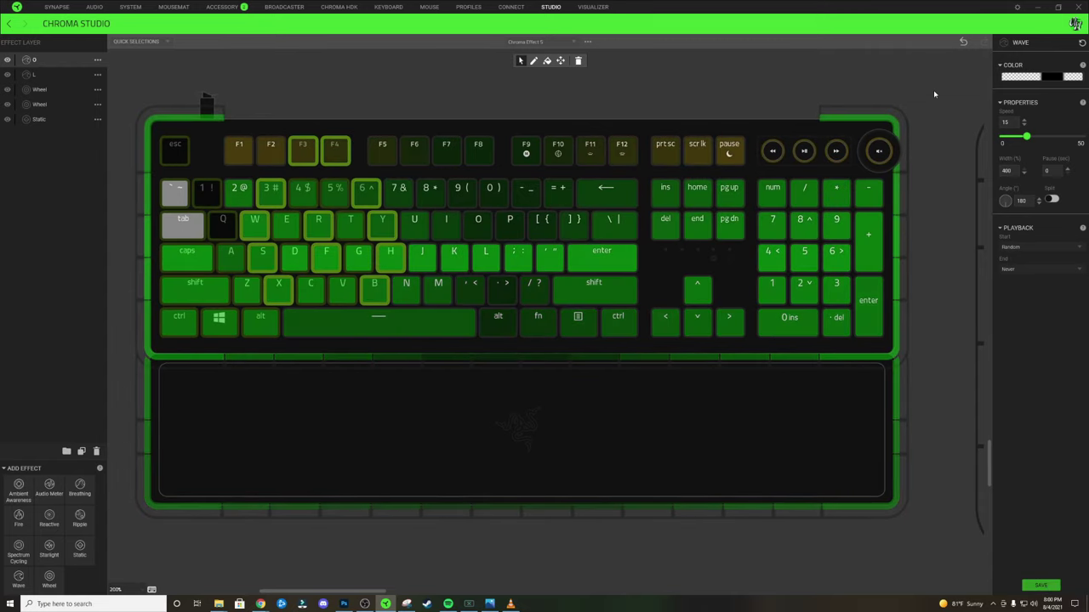
pyautogui.click(934, 93)
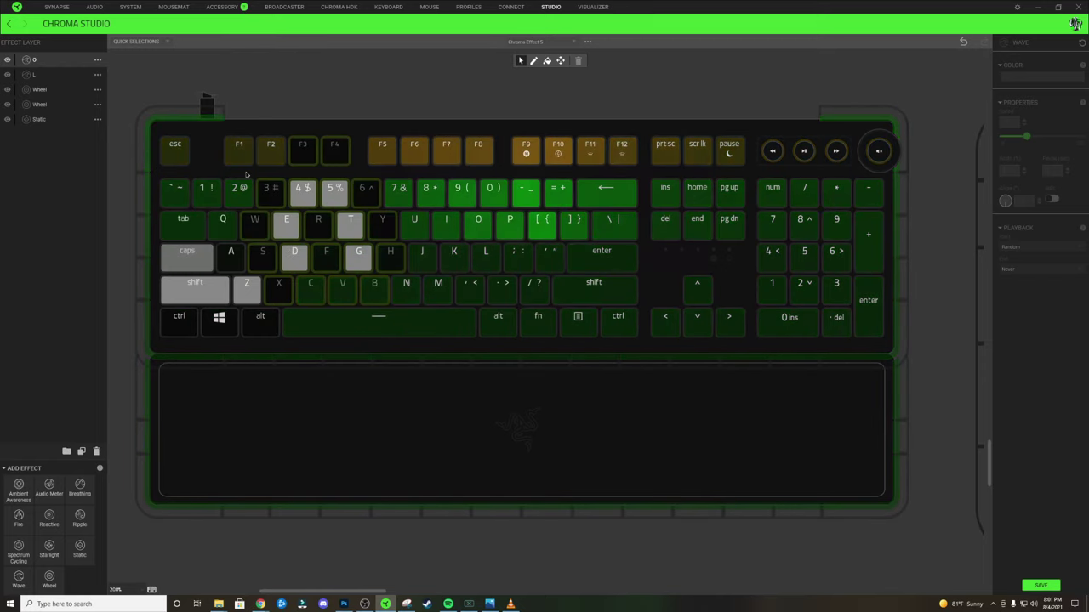
# Duplicate the O layer and rename the copy K.
pyautogui.rightClick(40, 62)
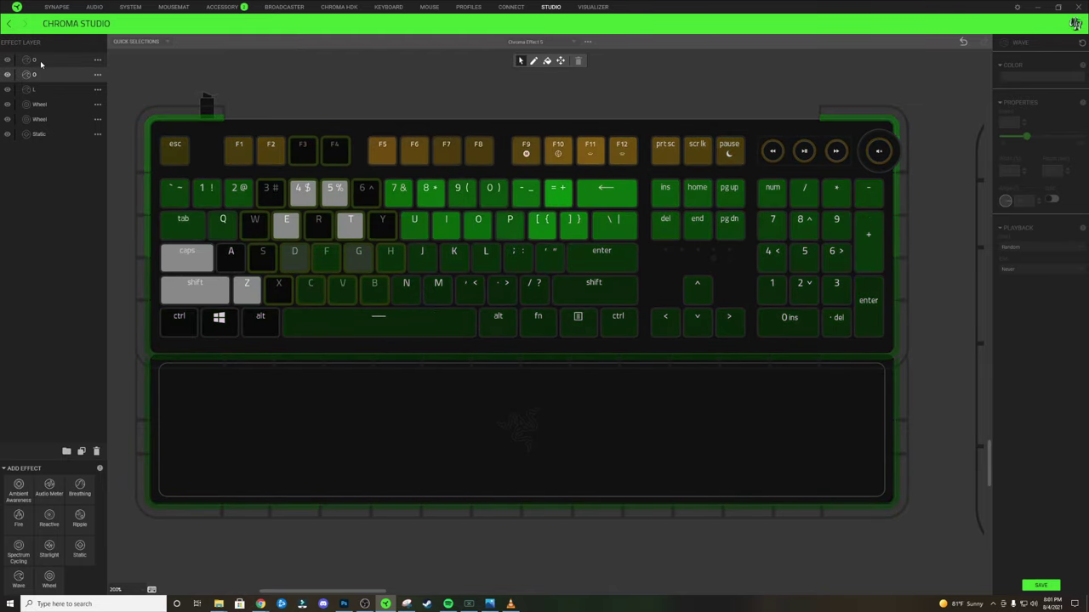
pyautogui.doubleClick(38, 61)
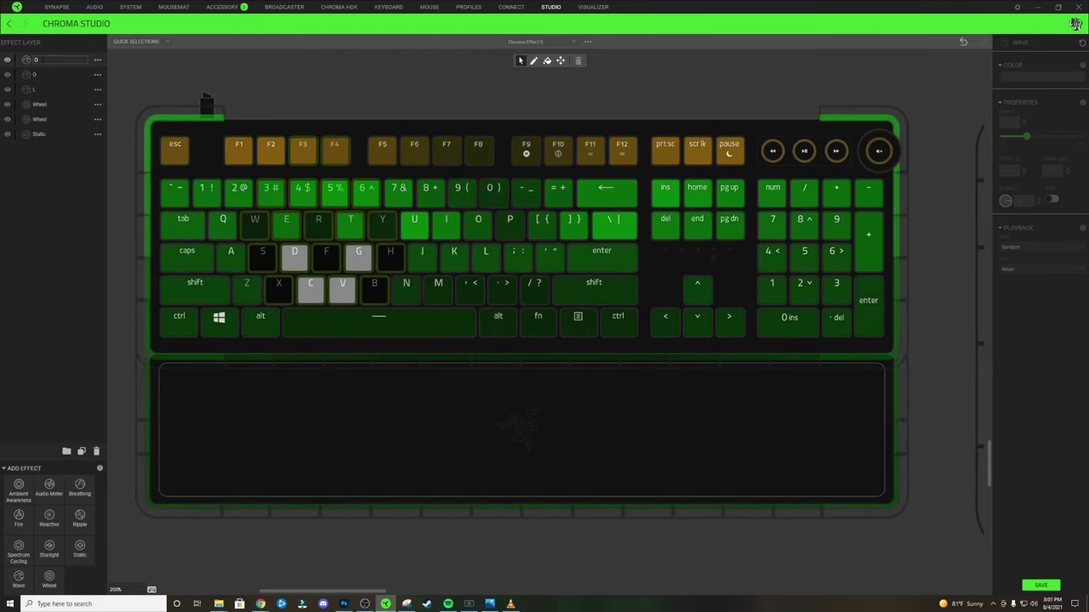
pyautogui.write('K')
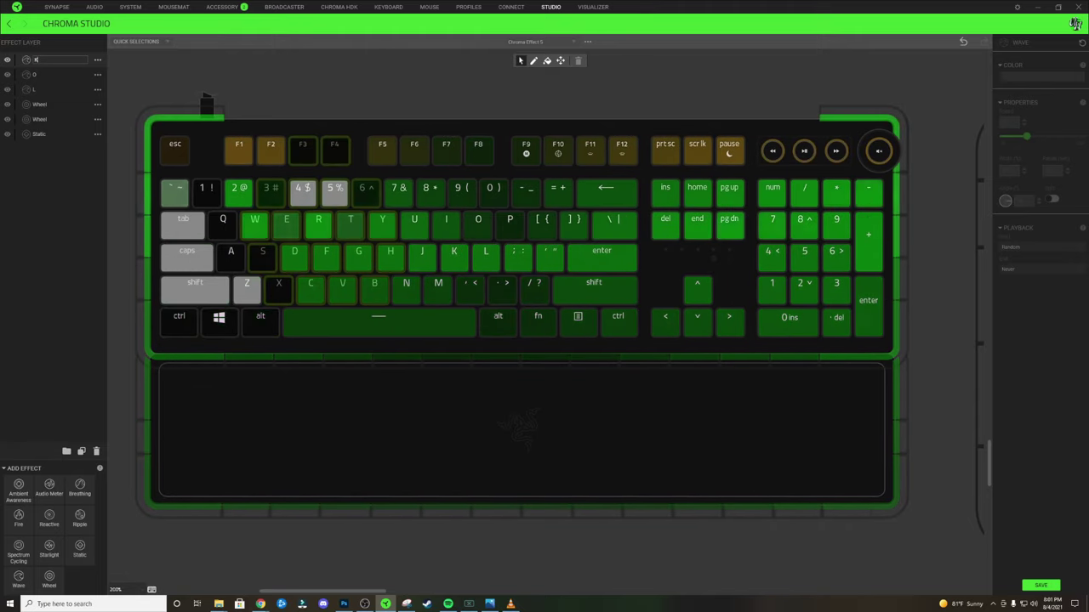
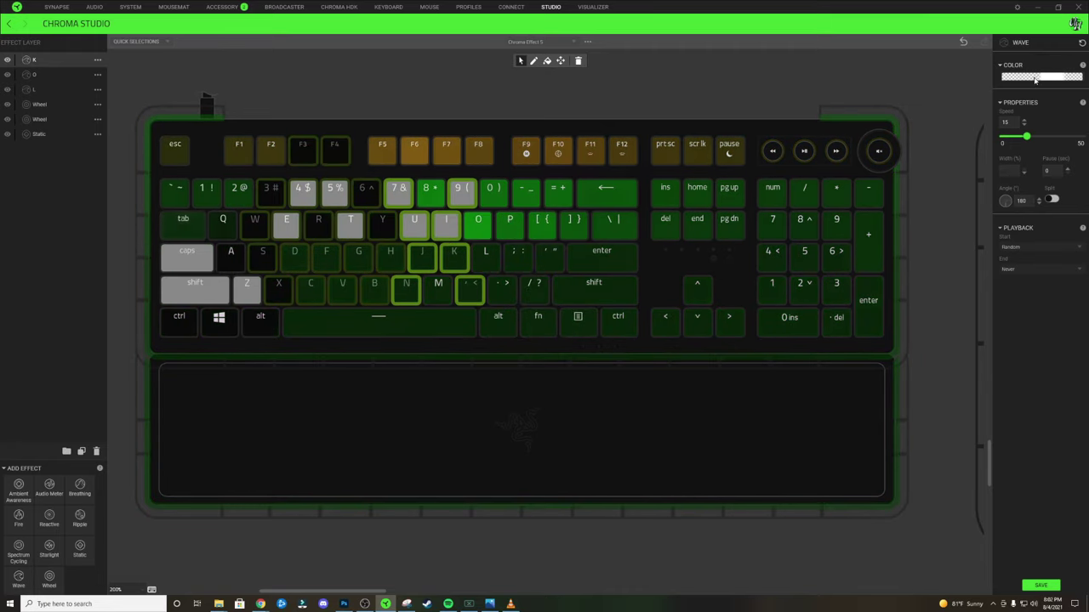
# Apply the yellow-green pattern to K's 7, 9, U, I, J, K, N and comma keys, with the middle stop white and the green stop transparent beside it.
pyautogui.click(1034, 80)
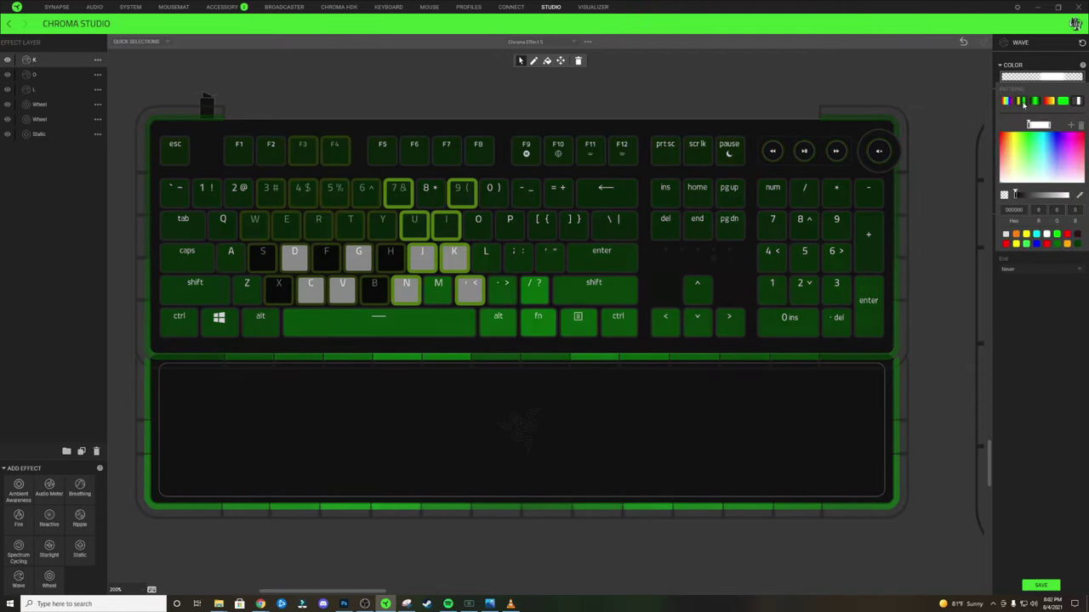
pyautogui.click(1021, 101)
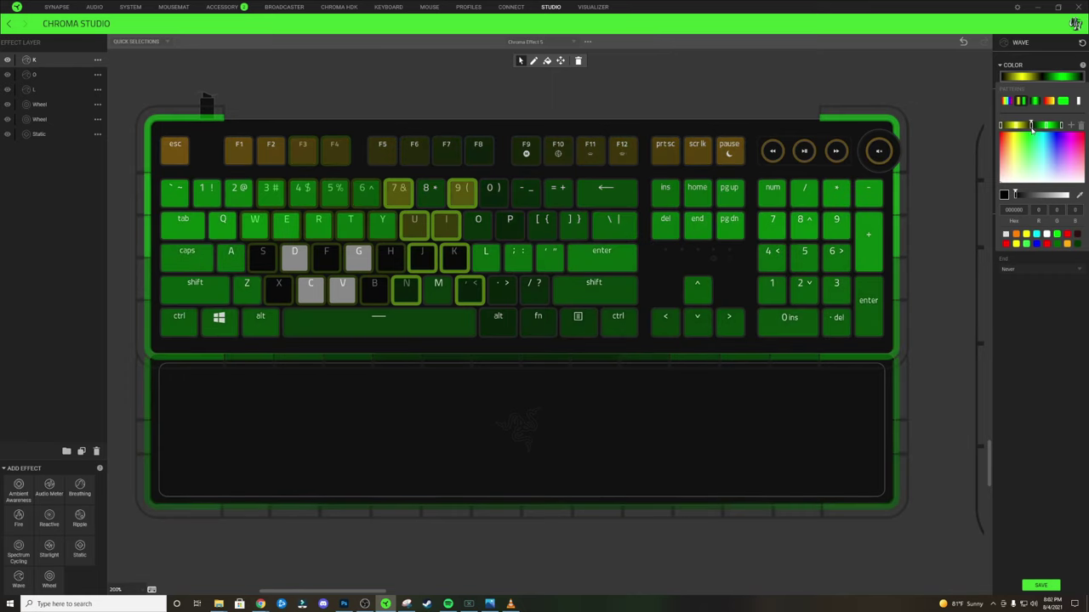
pyautogui.click(1046, 234)
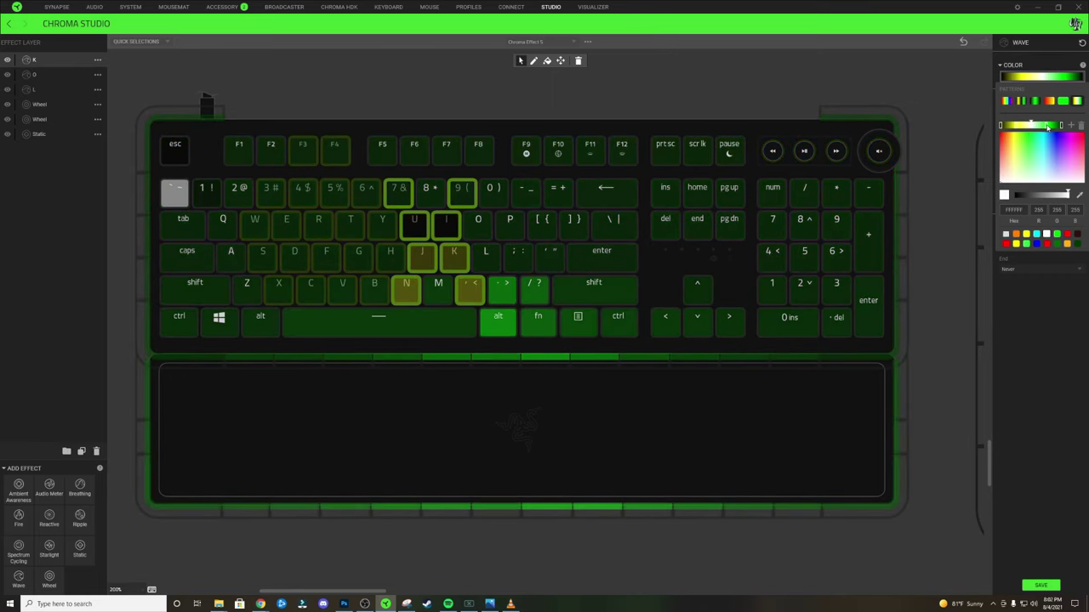
pyautogui.click(1044, 125)
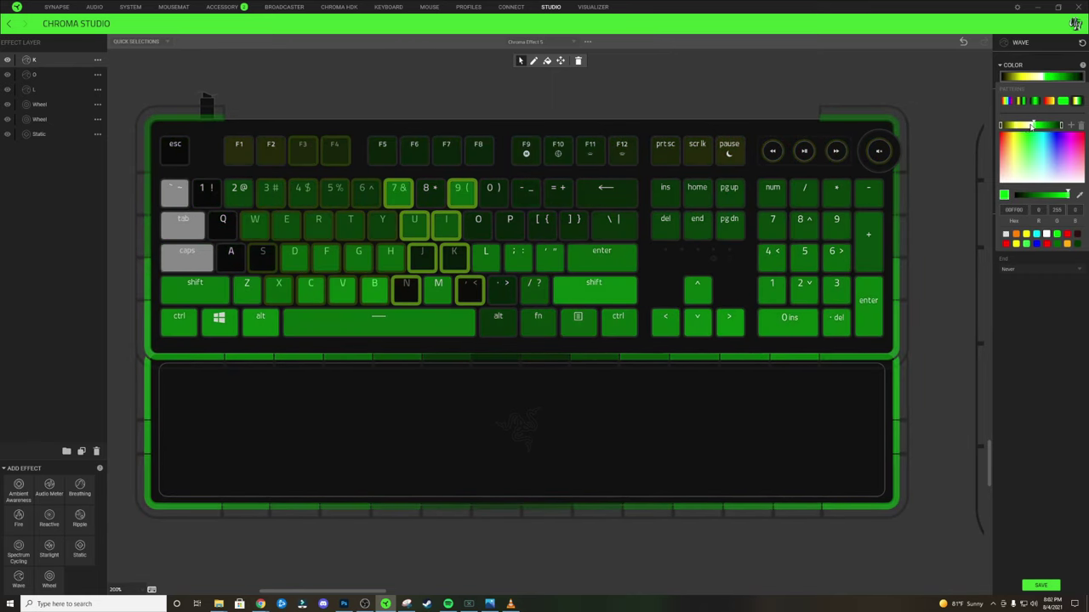
pyautogui.click(1005, 233)
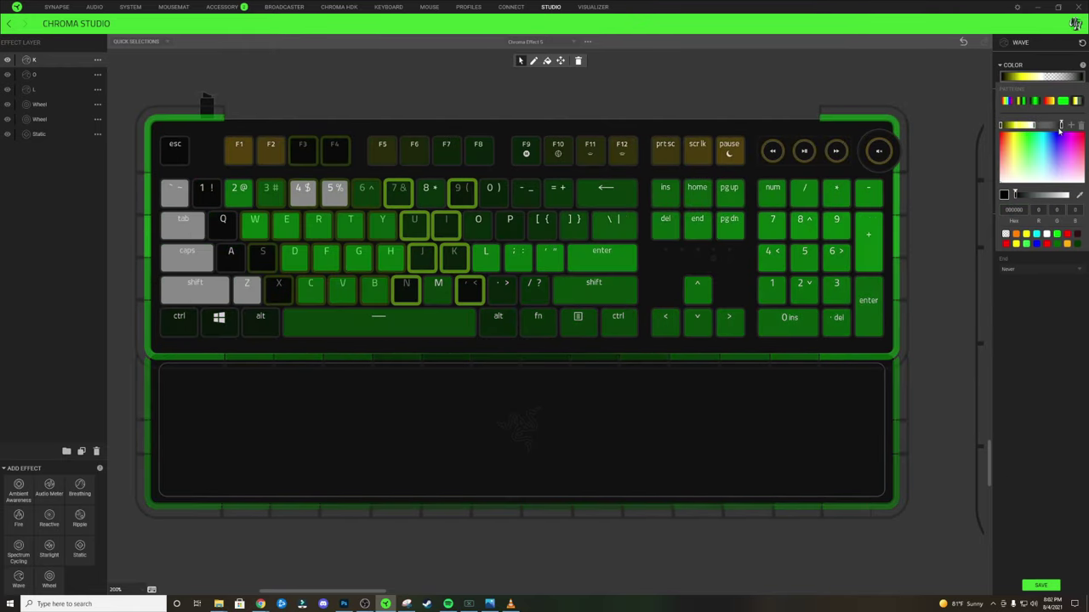
# Recolour the gradient's yellow stop white, and move the first black stop close to it and make it transparent.
pyautogui.click(1016, 126)
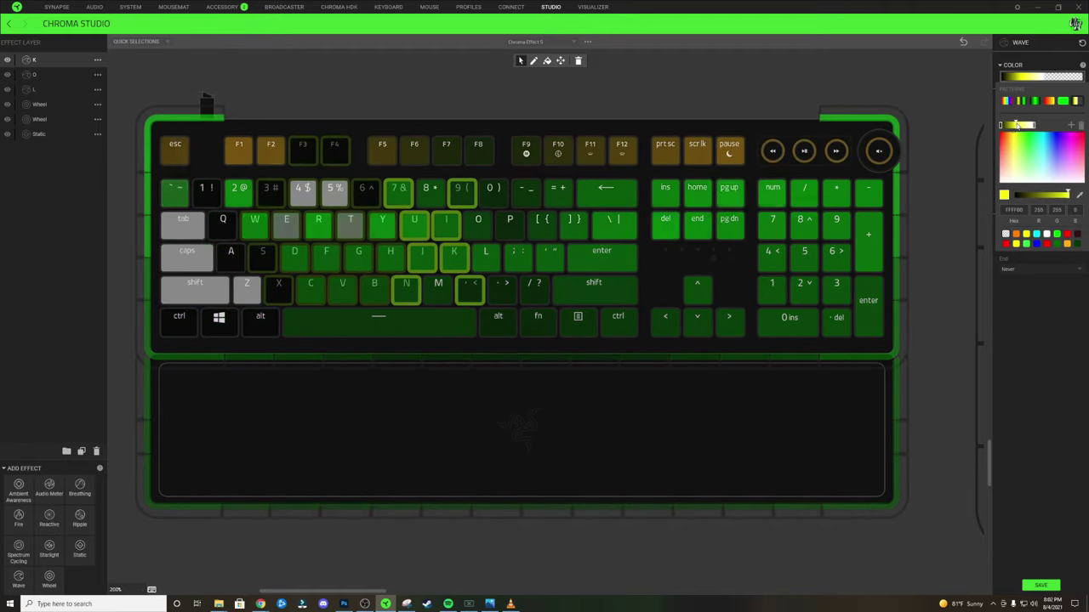
pyautogui.click(1046, 234)
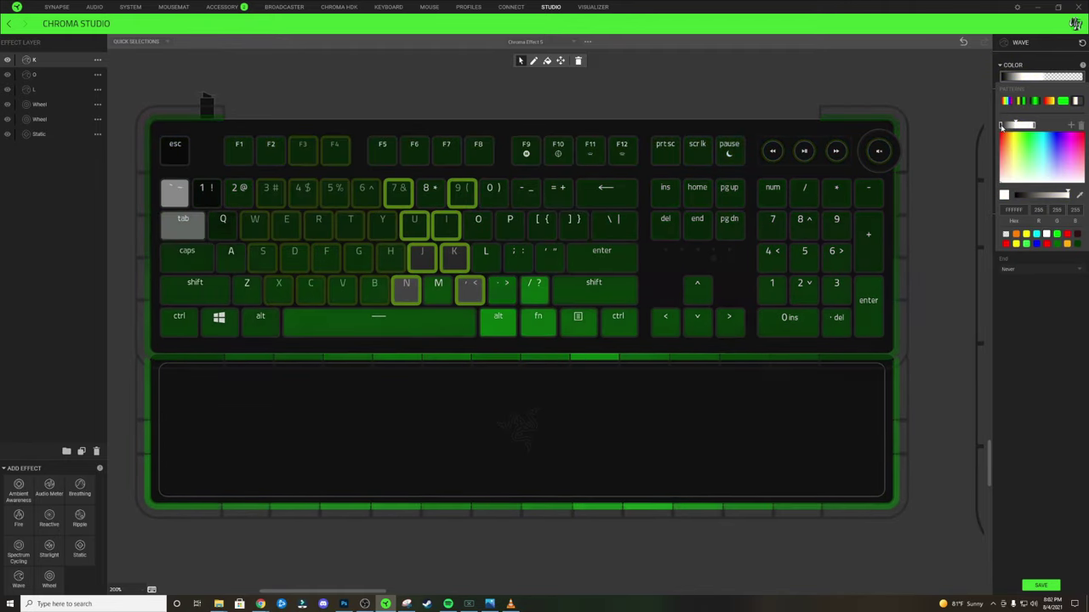
pyautogui.click(1010, 126)
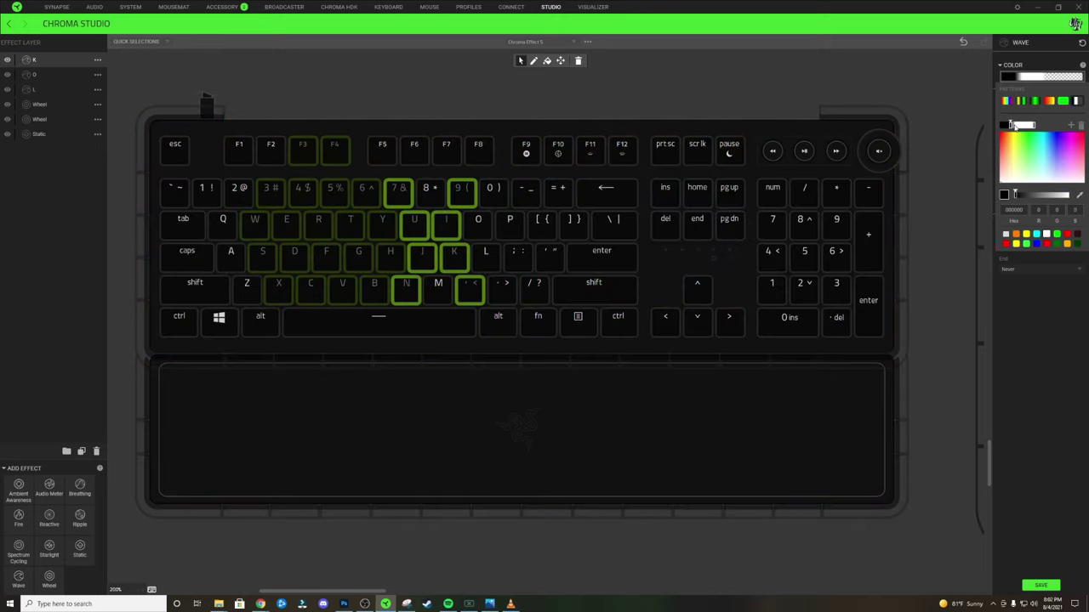
pyautogui.click(1005, 234)
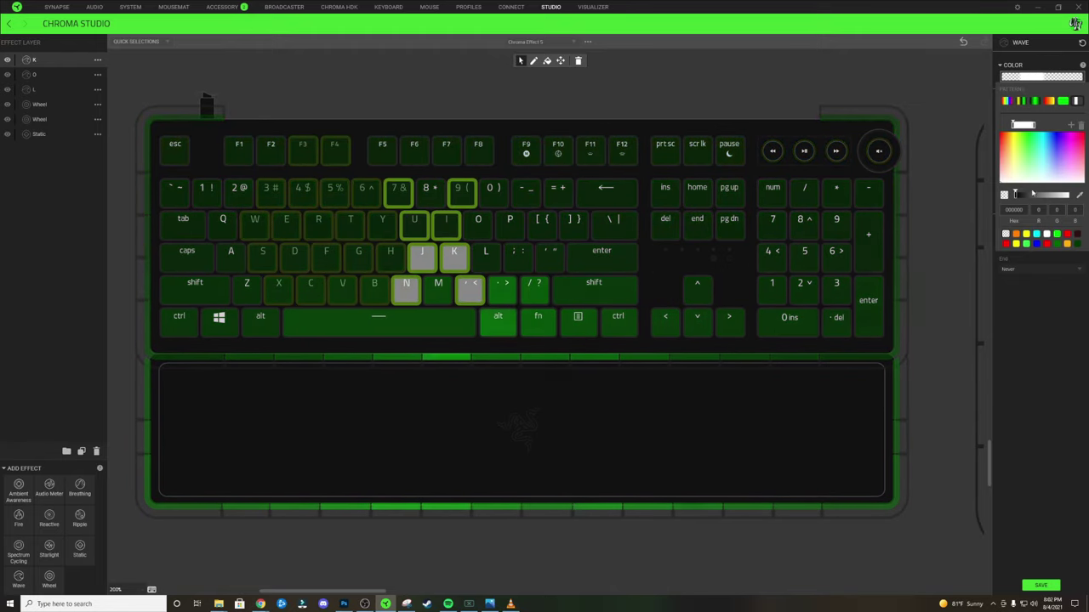
# Remove the O outline and O letter keys from the K layer, keeping K's own letter keys.
pyautogui.click(1045, 355)
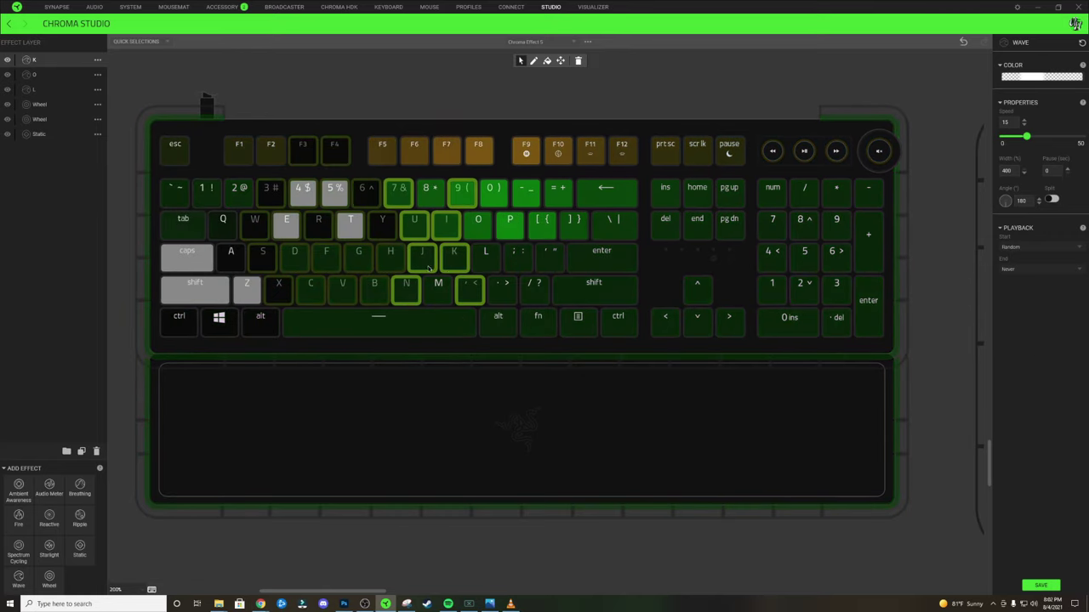
pyautogui.click(374, 271)
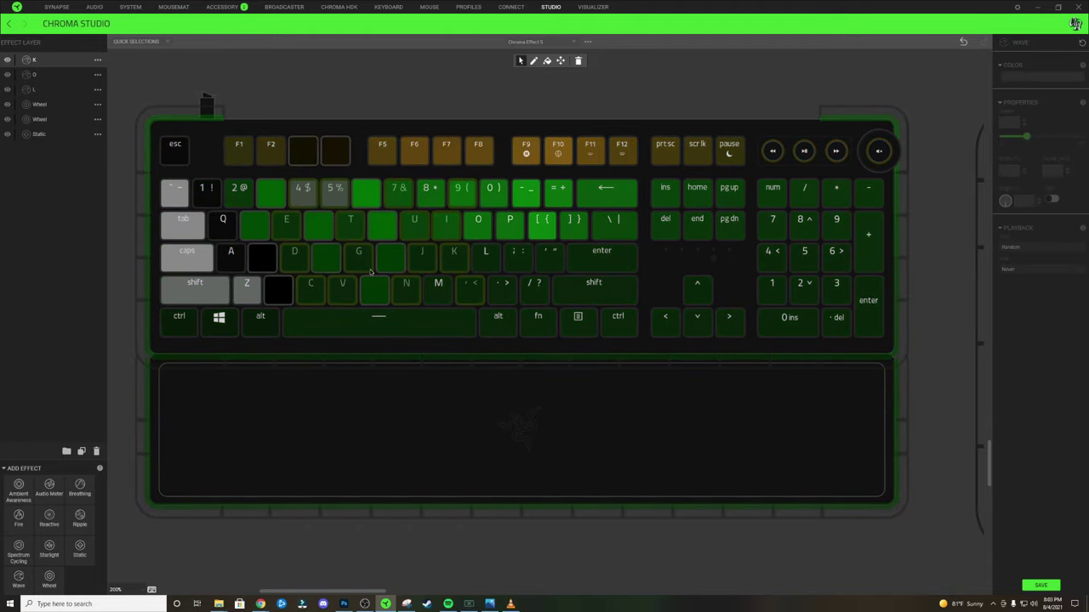
pyautogui.click(357, 269)
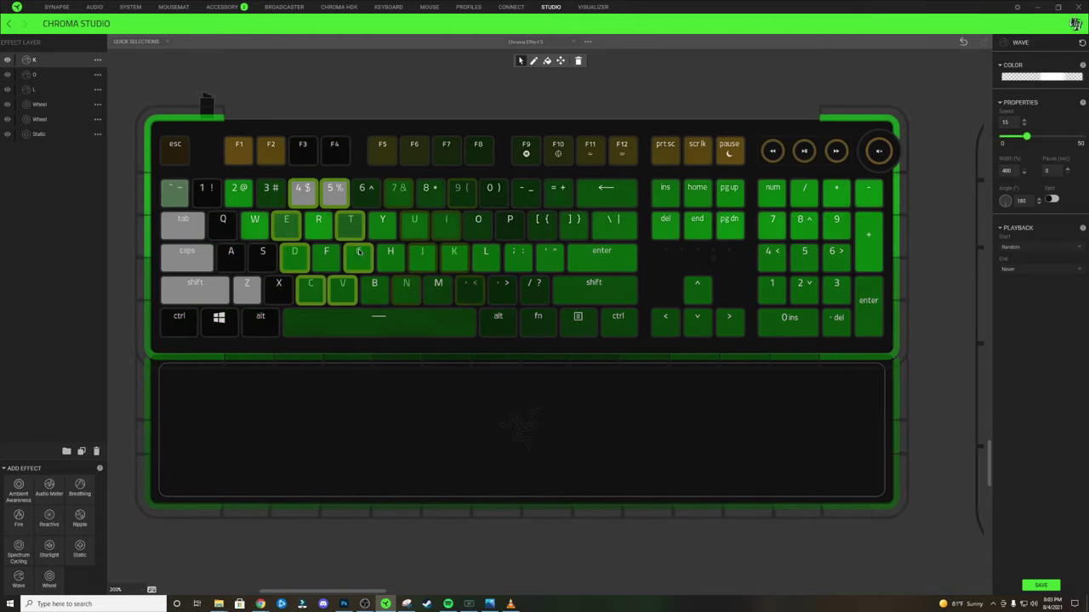
pyautogui.click(222, 108)
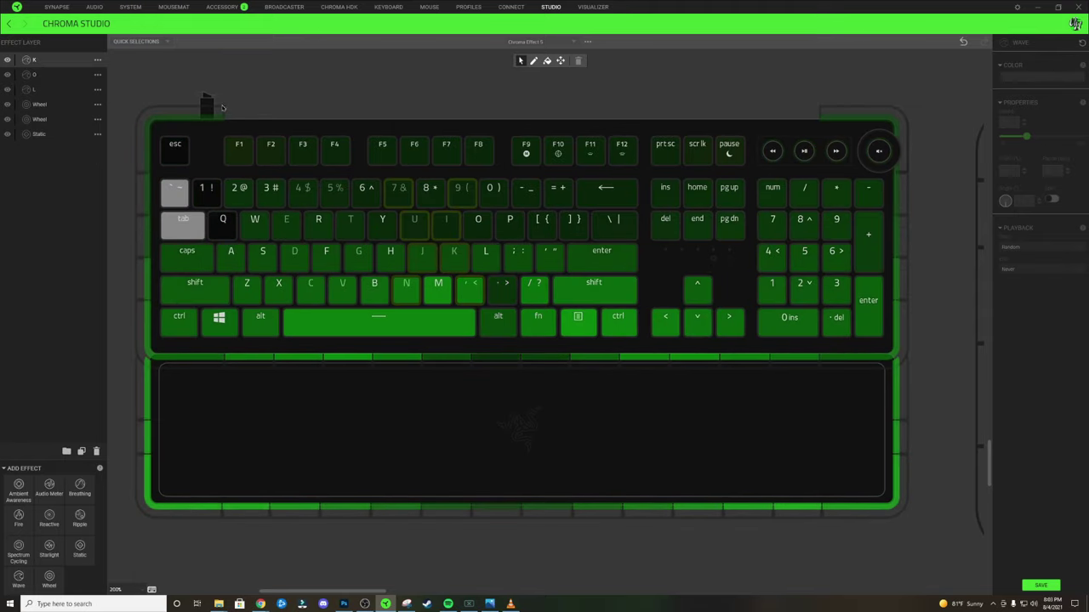
pyautogui.click(459, 266)
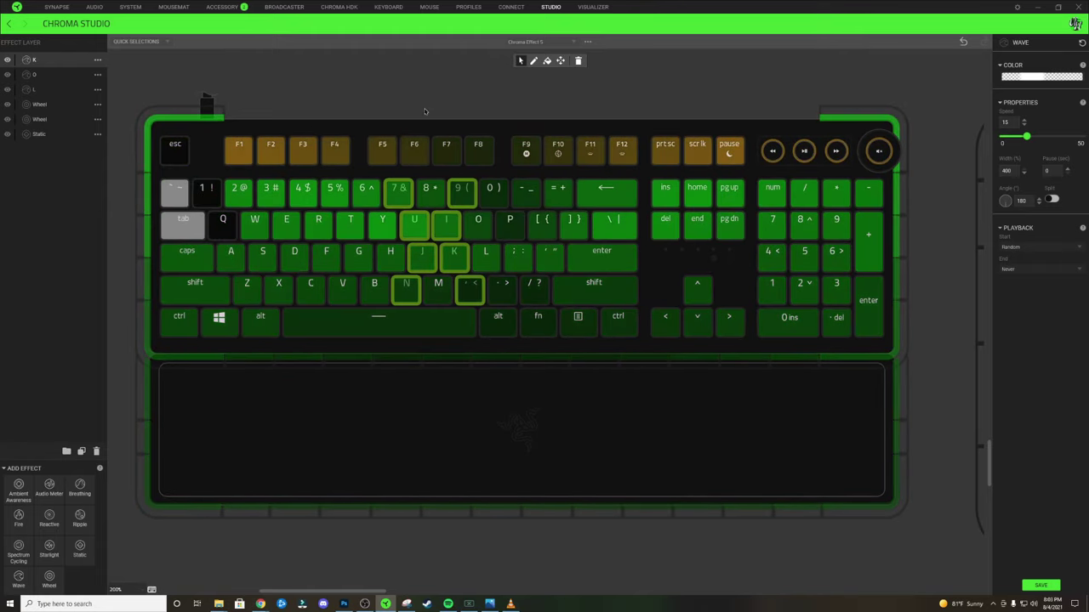
pyautogui.click(451, 103)
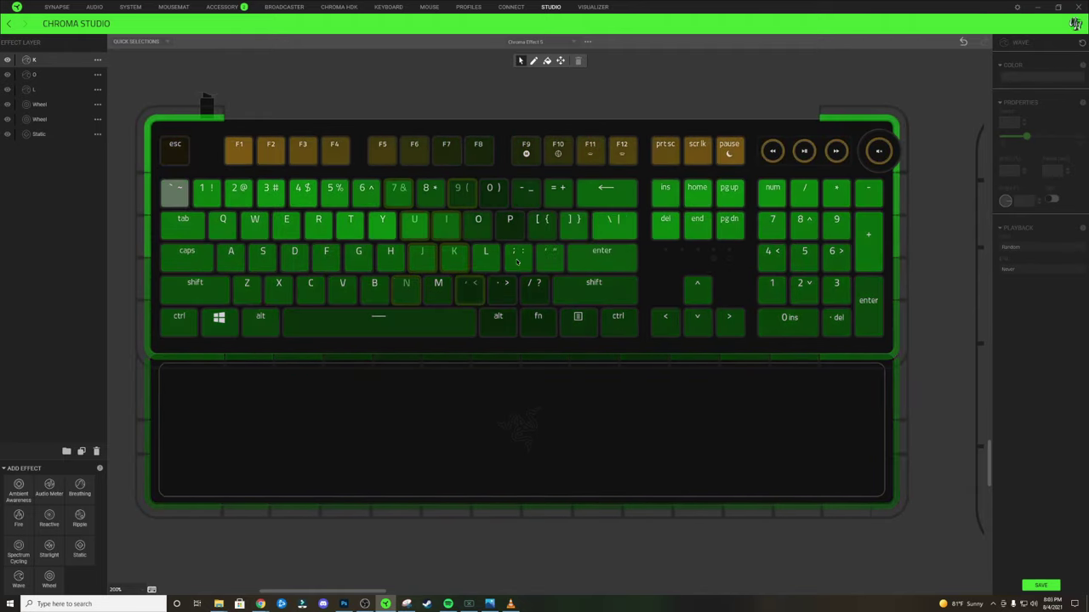
# Outline K on B, H, Y, 6, F5 to F8, 8, 0, O, L, M, period and Alt with a black 000001 gradient, and save the effect.
pyautogui.click(375, 286)
pyautogui.click(391, 261)
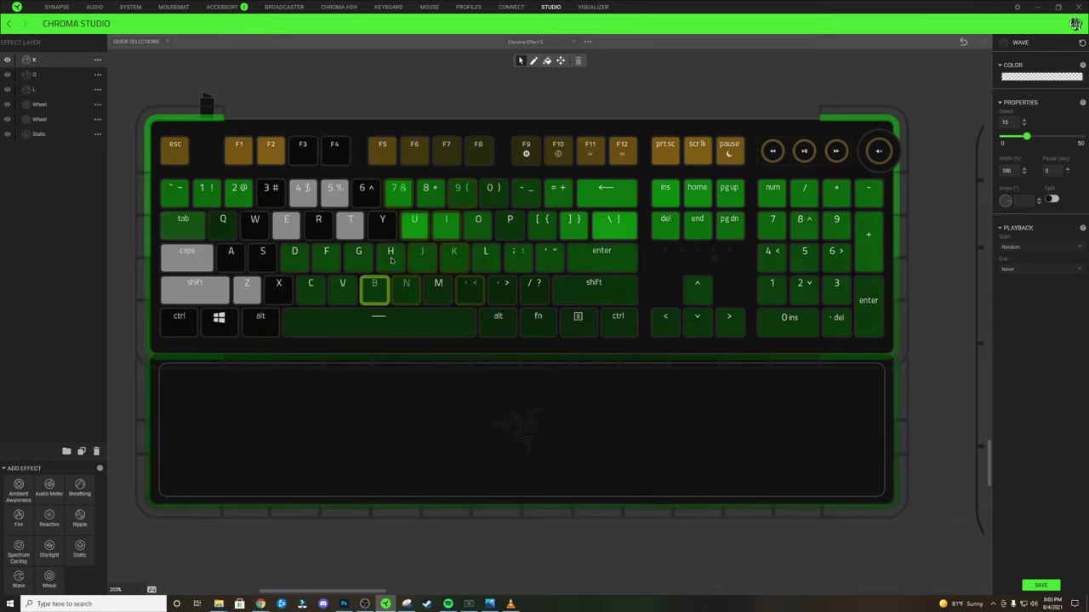
pyautogui.click(367, 189)
pyautogui.click(430, 188)
pyautogui.click(382, 147)
pyautogui.click(414, 148)
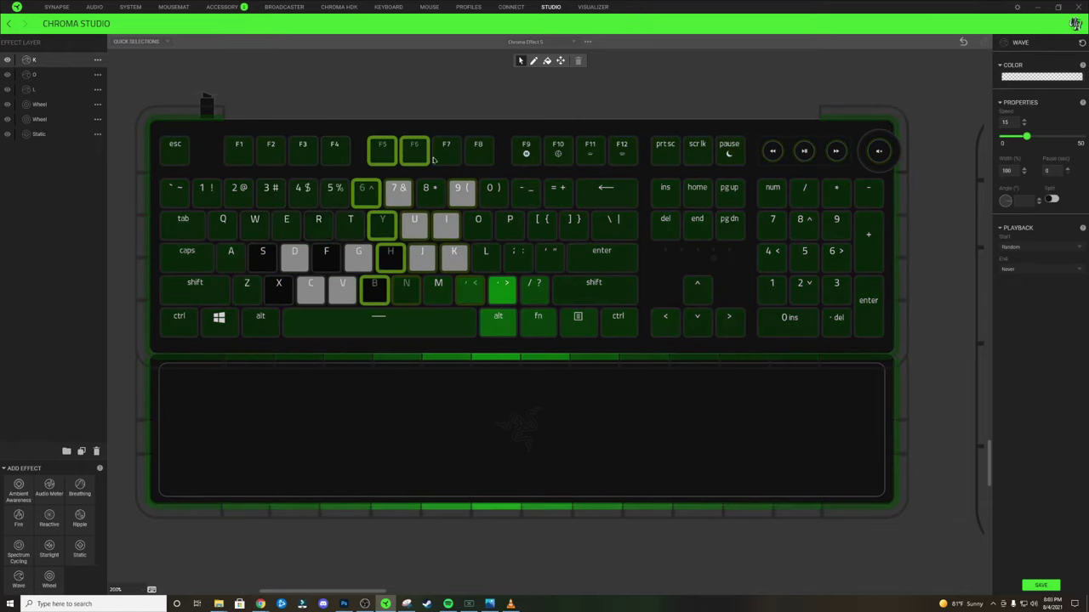
pyautogui.click(446, 148)
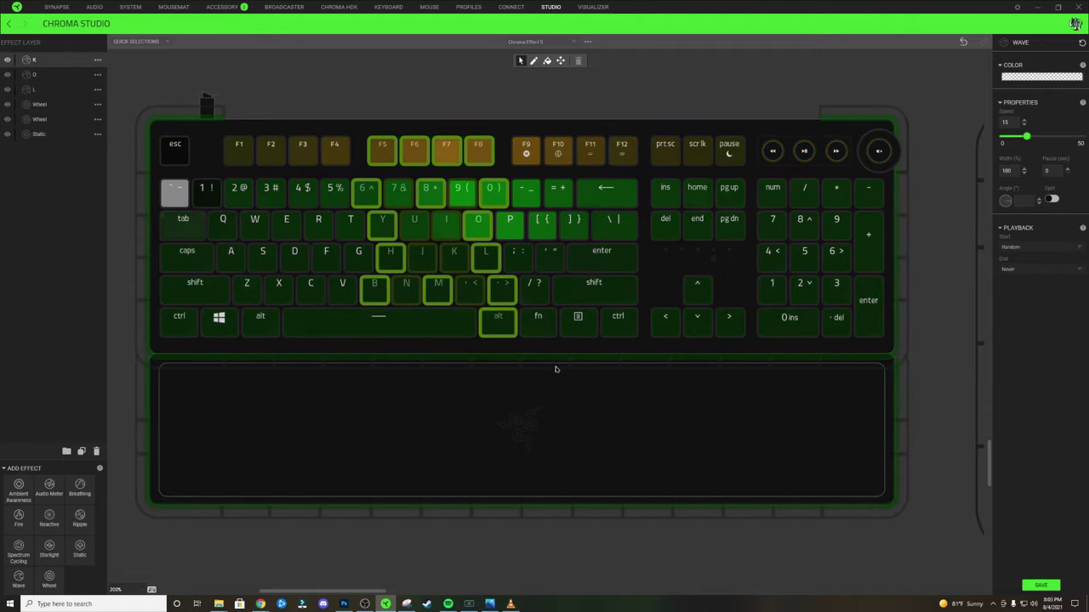
pyautogui.moveTo(555, 369)
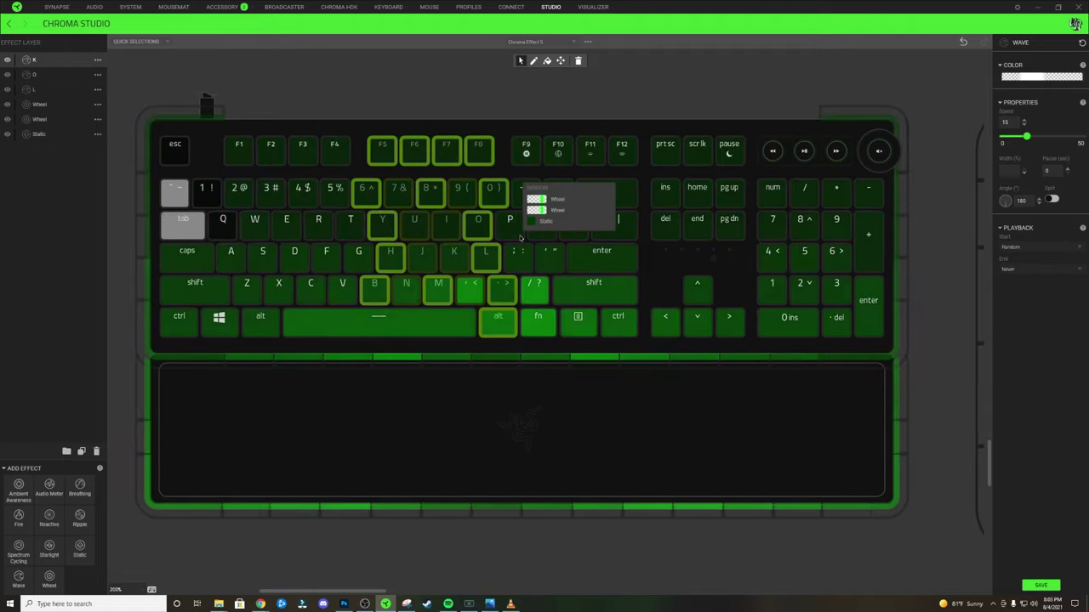
pyautogui.click(1042, 78)
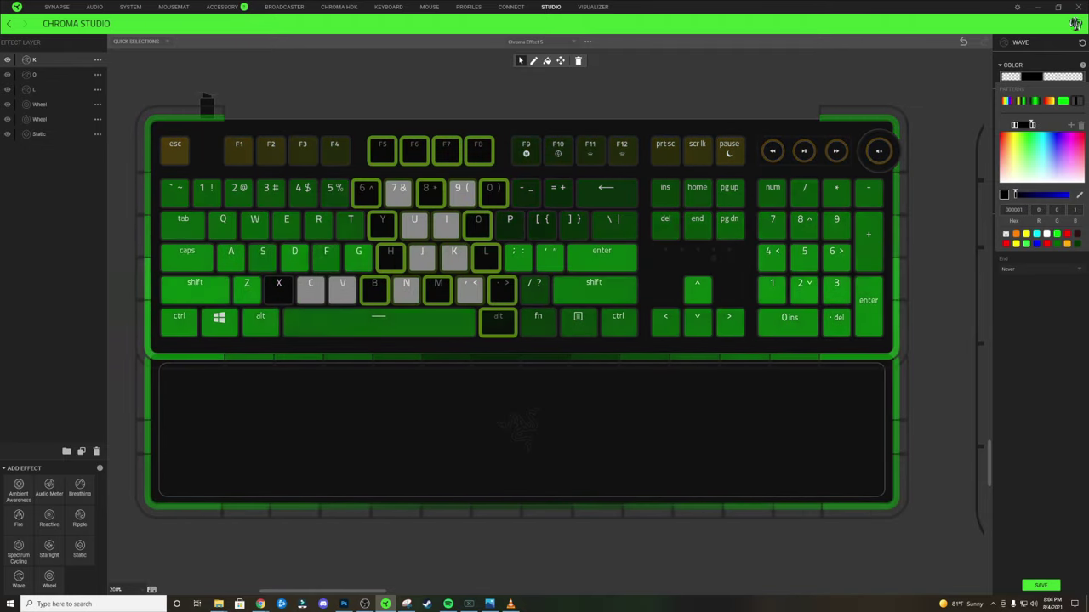
pyautogui.click(1037, 585)
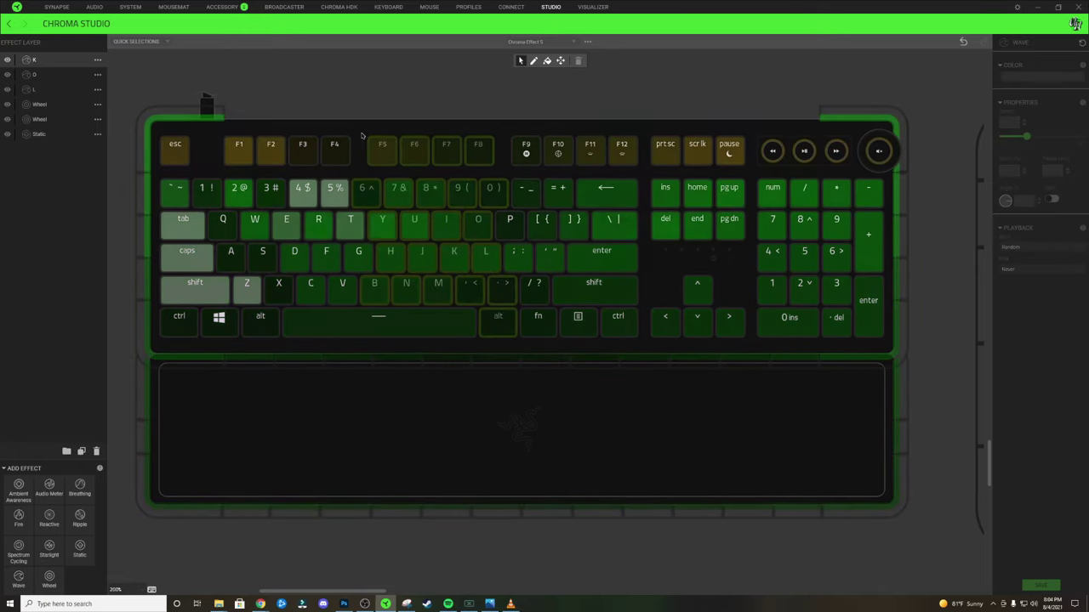
# Duplicate the K layer and rename the copy I.
pyautogui.rightClick(37, 61)
pyautogui.click(59, 81)
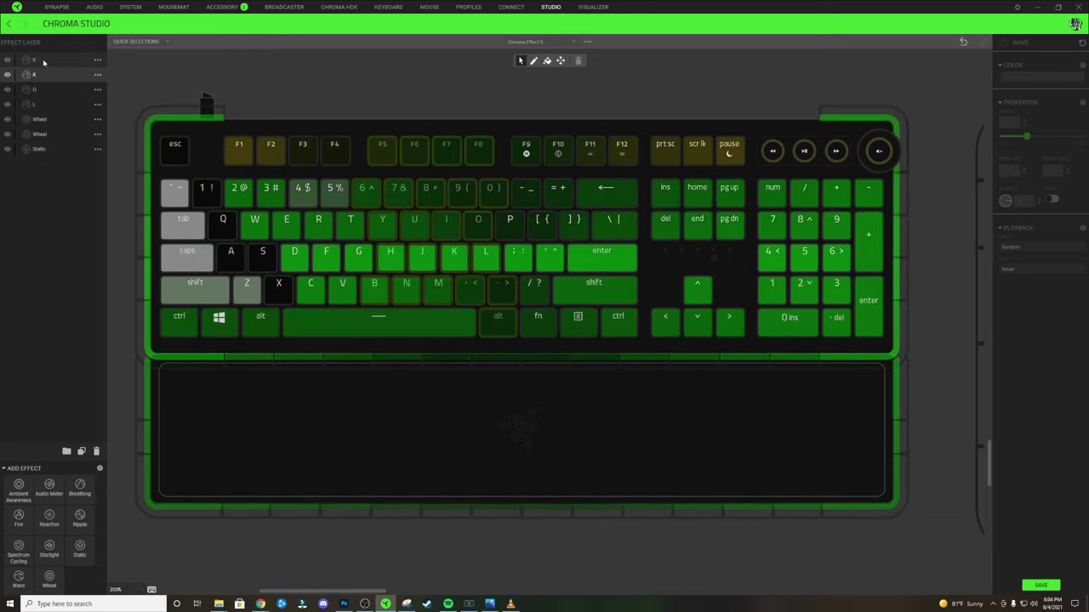
pyautogui.doubleClick(42, 61)
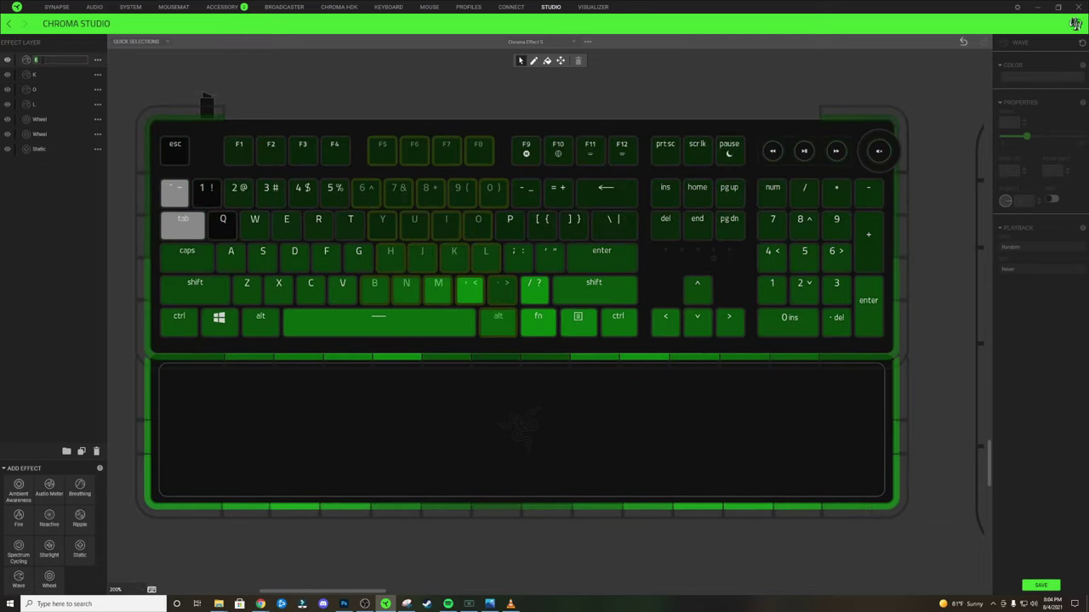
pyautogui.write('I')
pyautogui.press('Return')
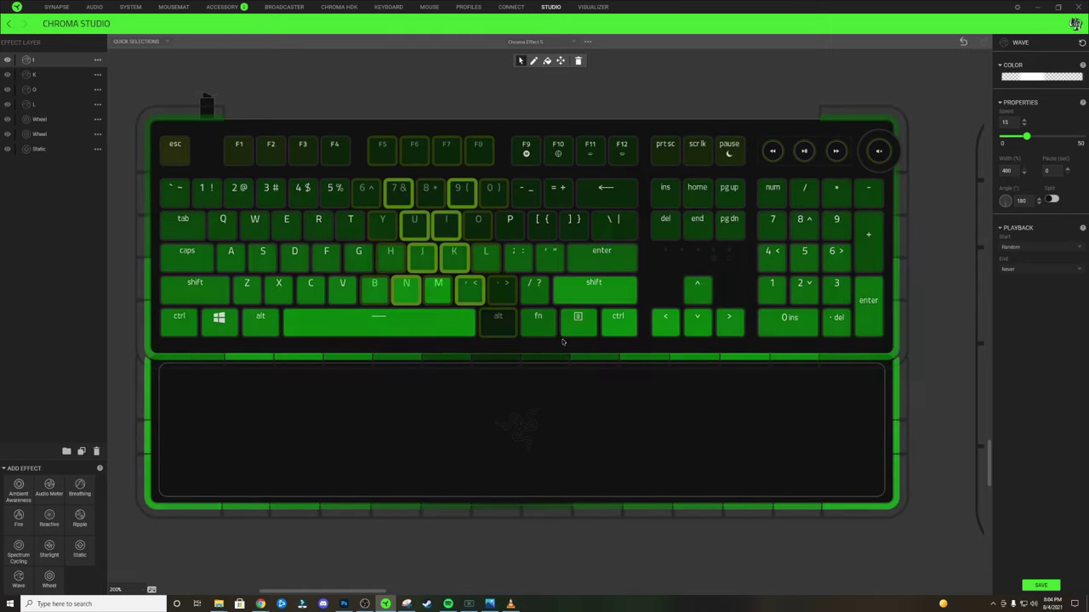
# Apply the yellow-green pattern to I's =, [, apostrophe and slash keys, with the first stop white and the middle black stop transparent beside yellow.
pyautogui.moveTo(538, 292); pyautogui.dragTo(557, 191)
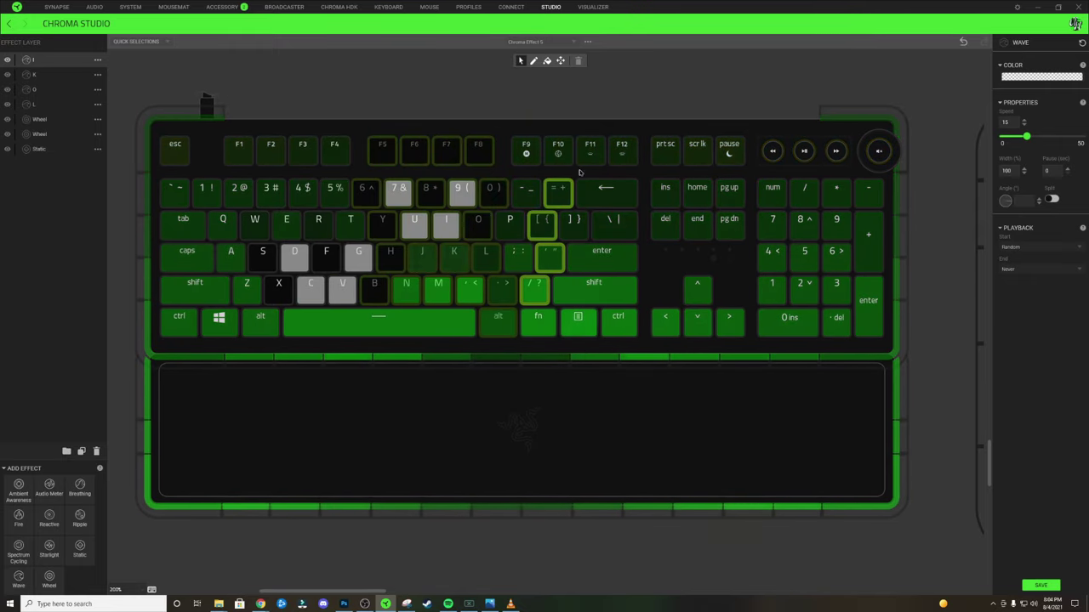
pyautogui.click(1050, 79)
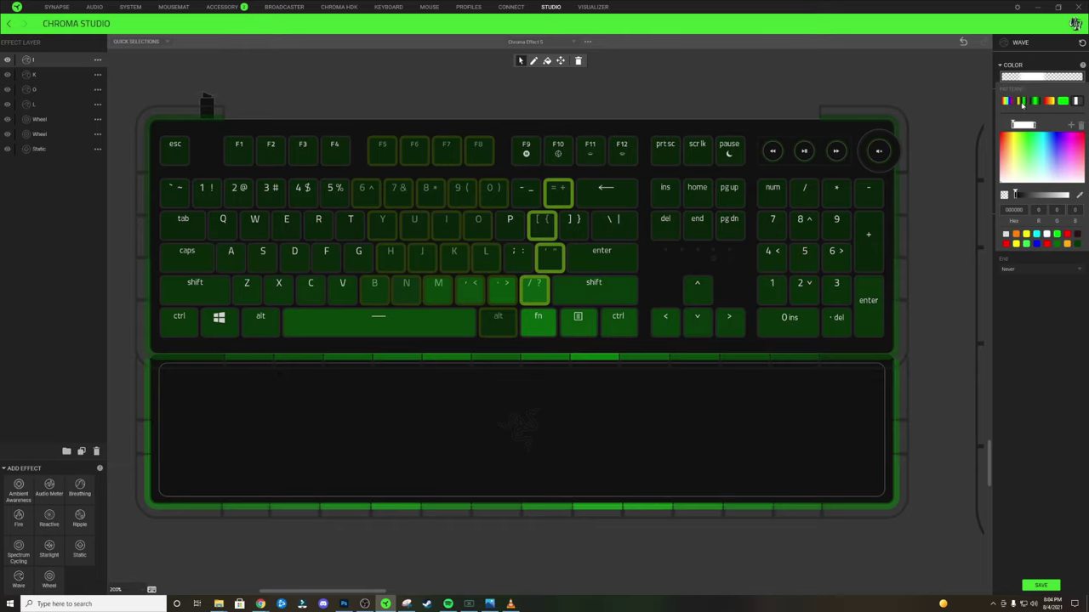
pyautogui.click(1021, 101)
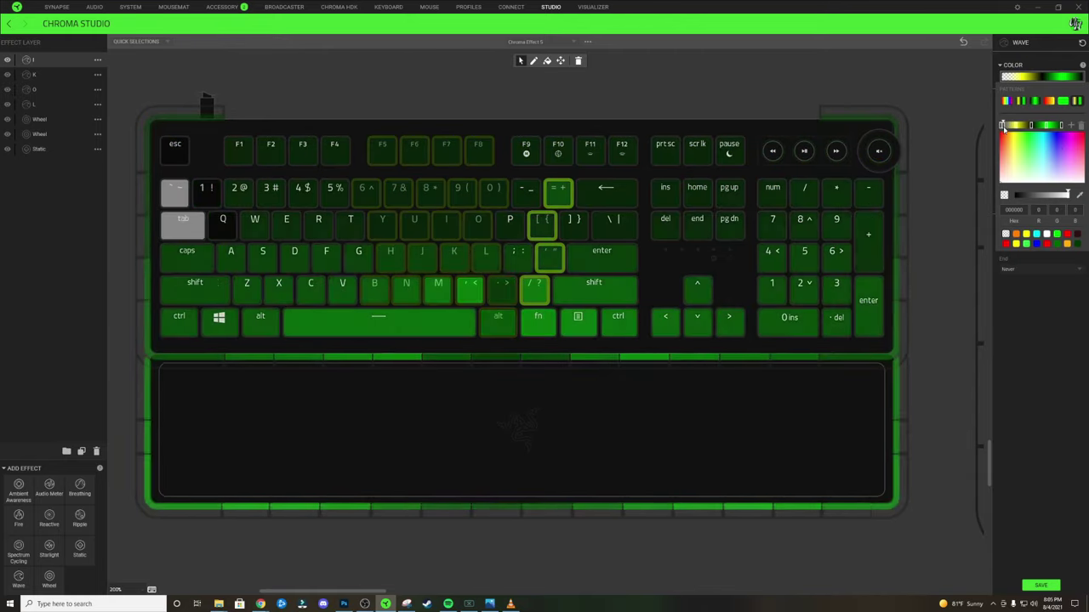
pyautogui.click(1031, 126)
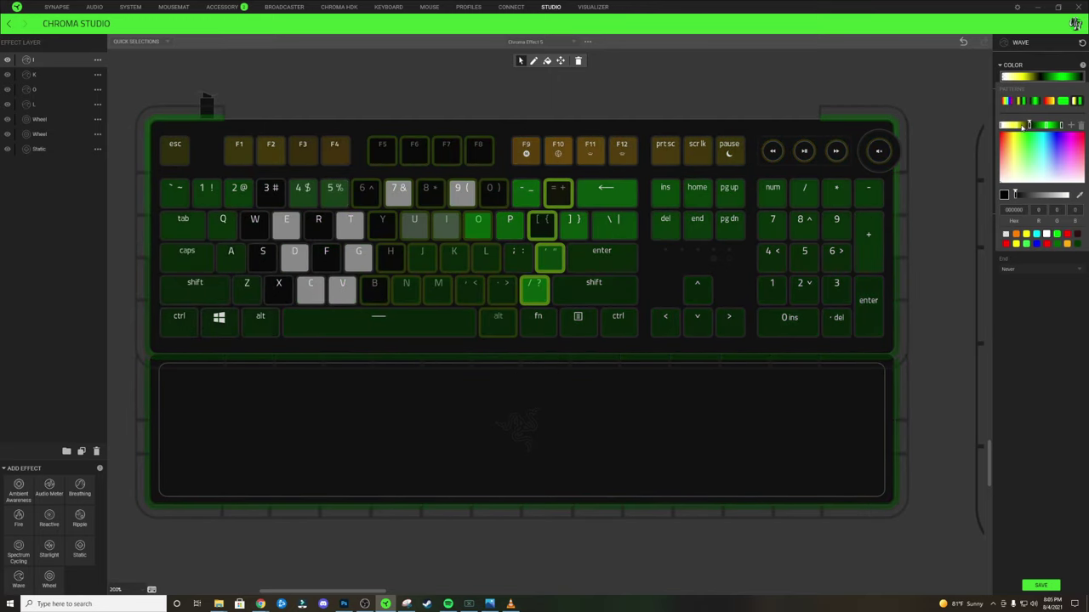
pyautogui.click(1018, 125)
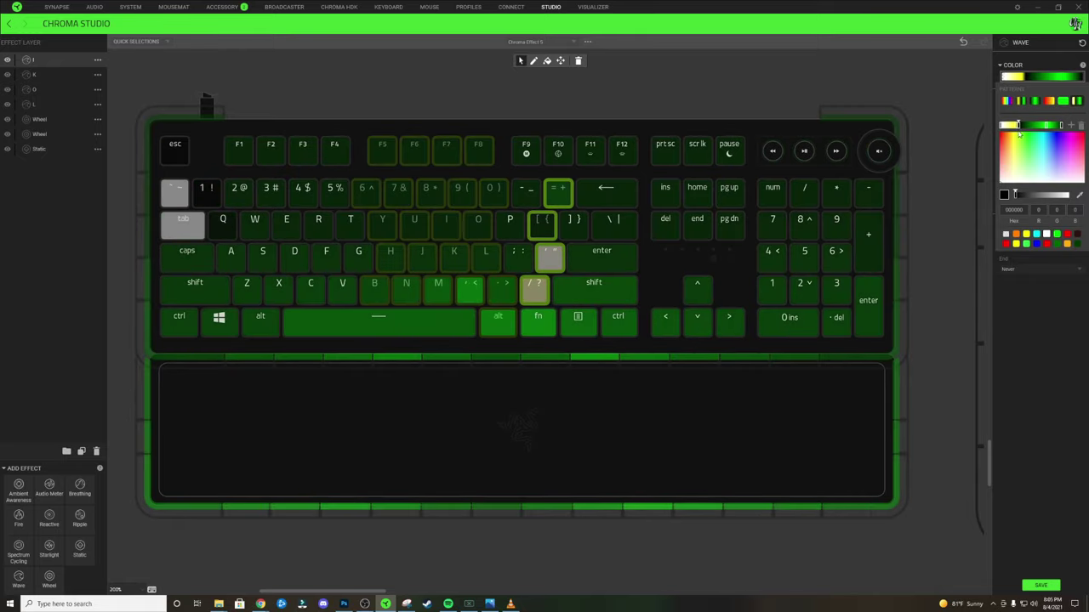
pyautogui.click(1006, 235)
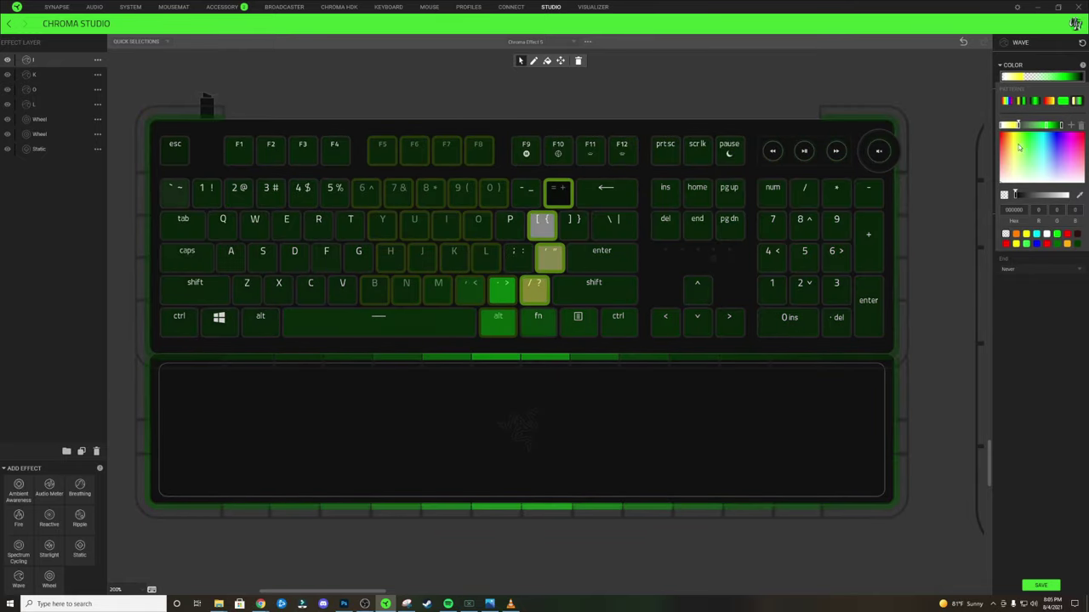
# Recolour the gradient's yellow stop white and delete its green stop and last black stop.
pyautogui.click(1016, 127)
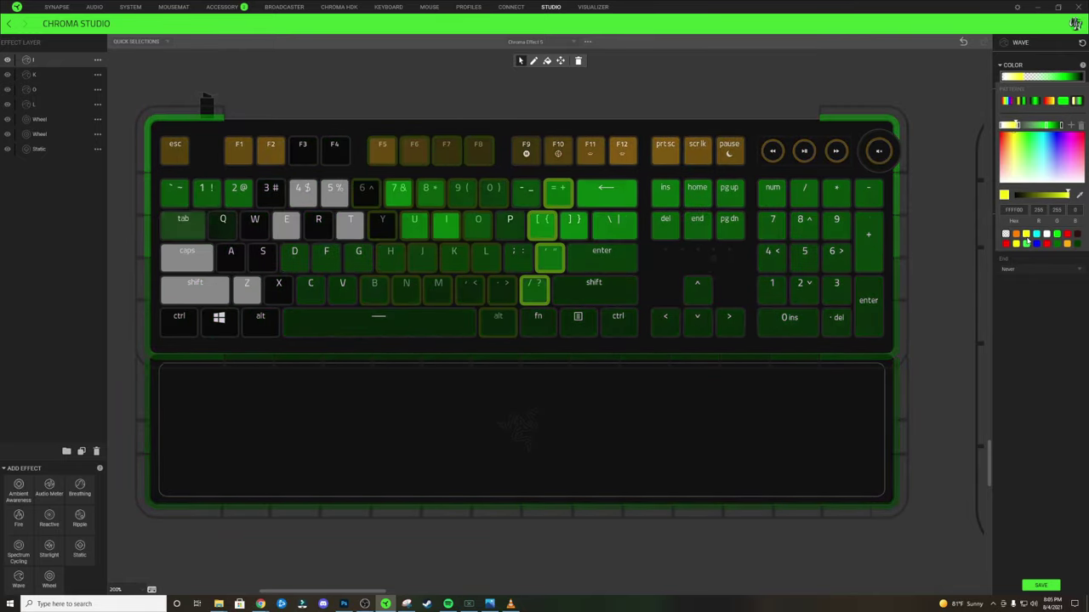
pyautogui.click(1047, 239)
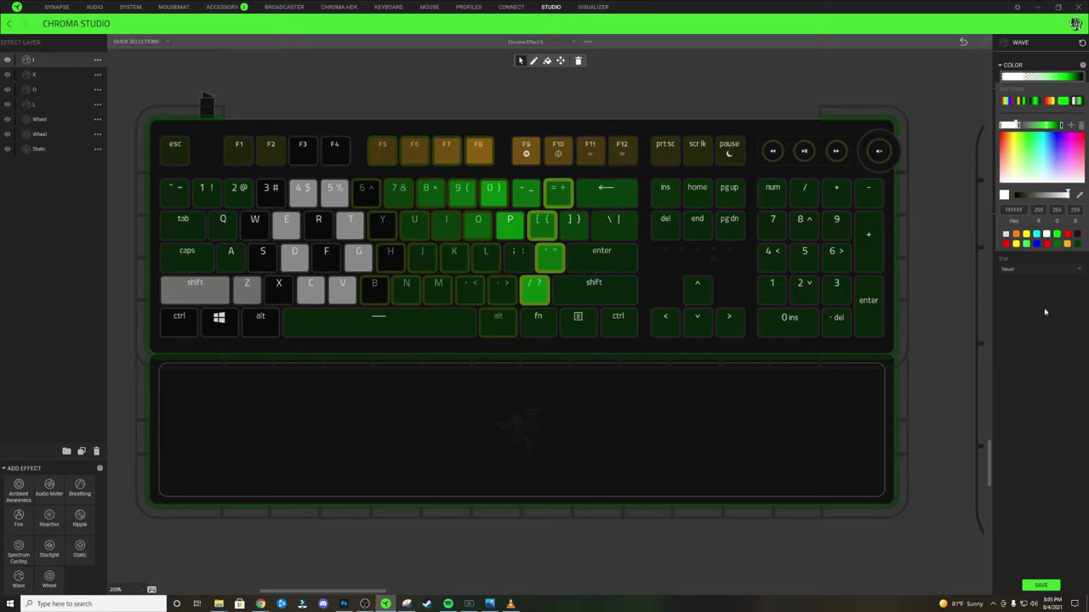
pyautogui.click(1081, 125)
pyautogui.click(1061, 126)
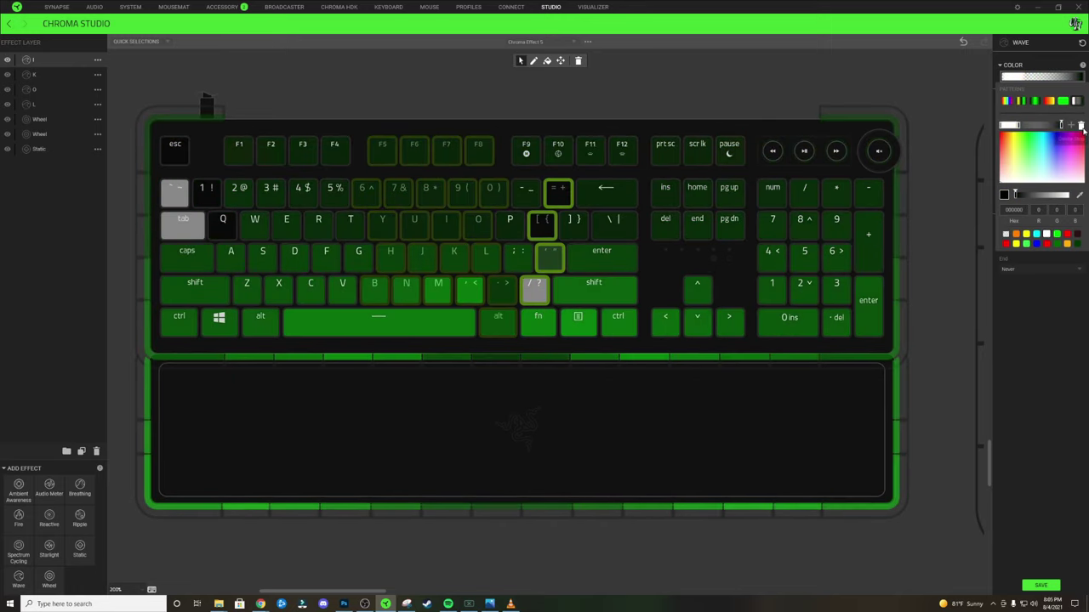
pyautogui.click(1081, 126)
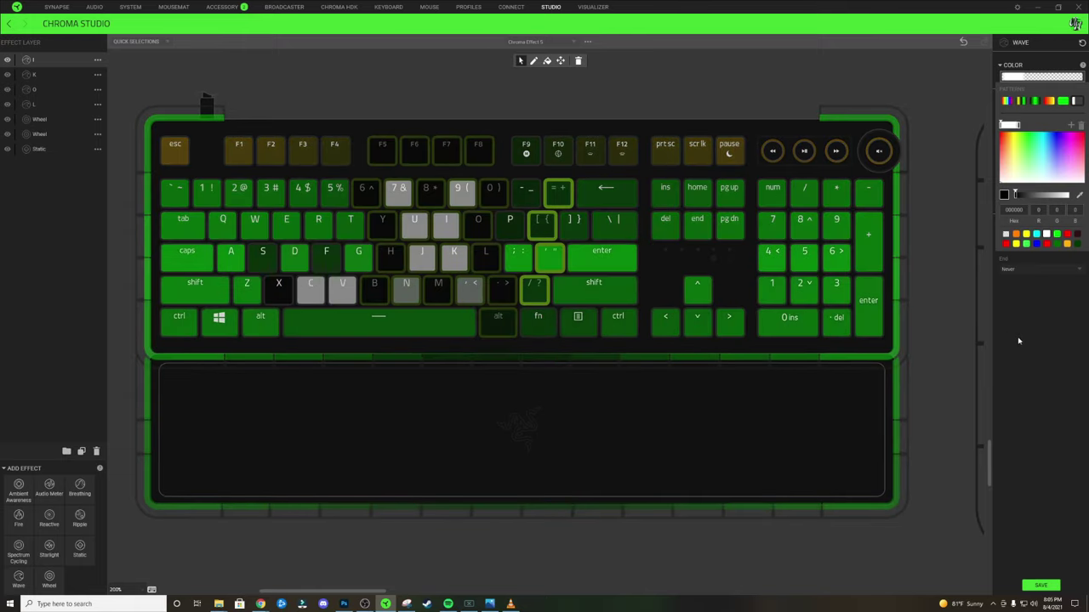
pyautogui.click(1035, 374)
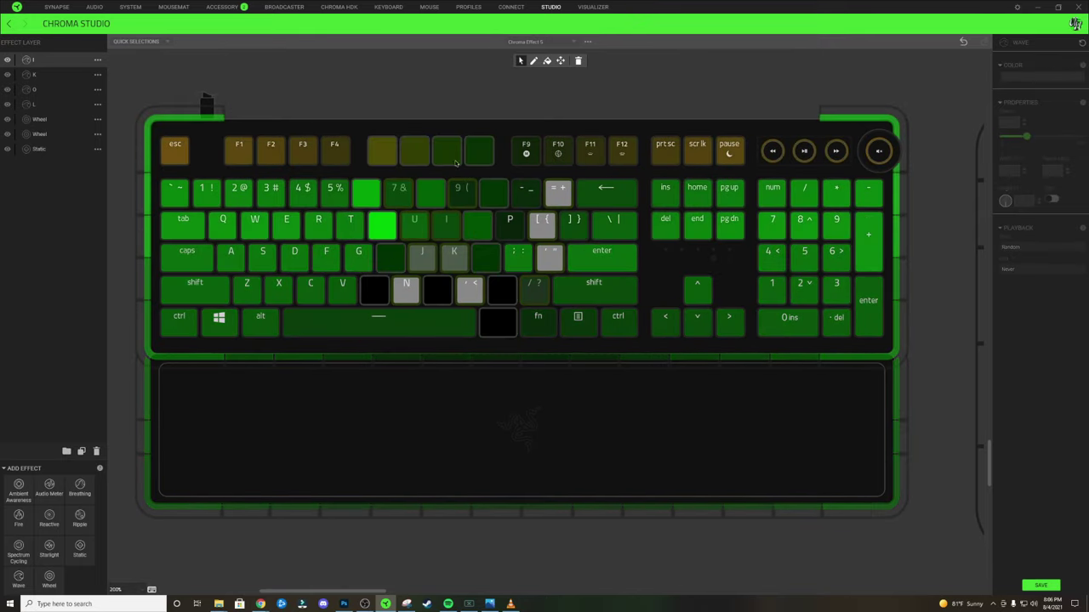
# Remove the K outline and K letter keys from the I layer.
pyautogui.click(482, 296)
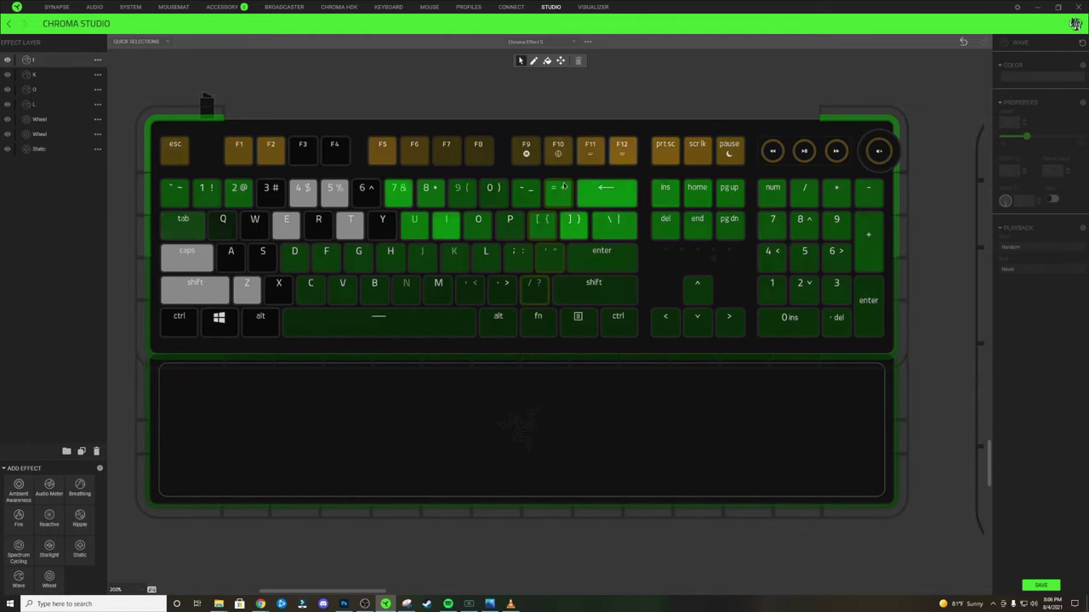
pyautogui.click(550, 268)
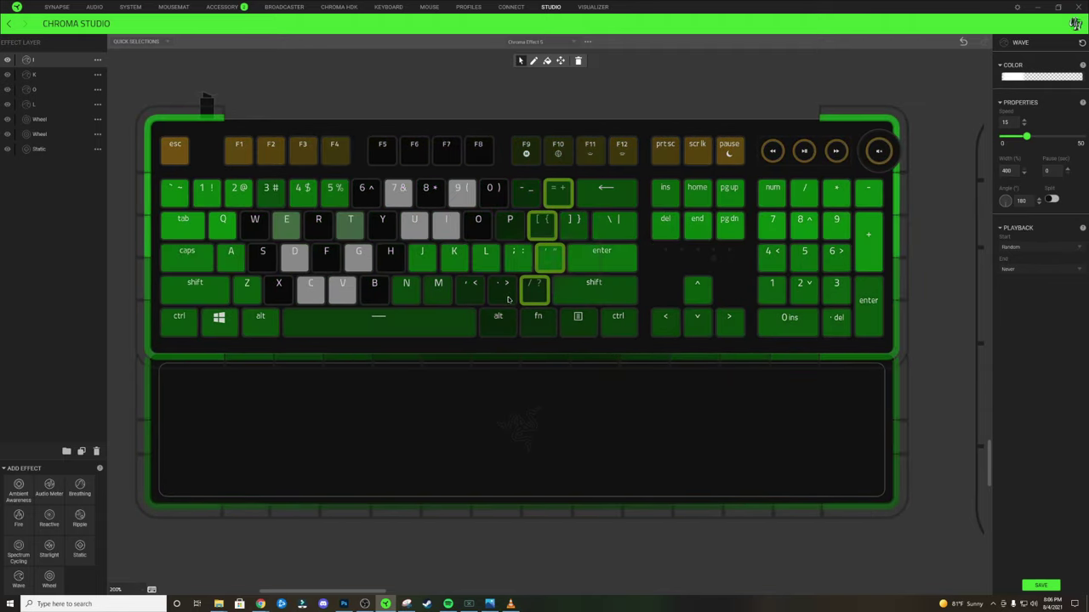
# Outline I on F9 to F11, hyphen, Backspace, P, ], semicolon, Enter, period, Shift, Alt and Fn with a black gradient, and save the effect.
pyautogui.click(504, 330)
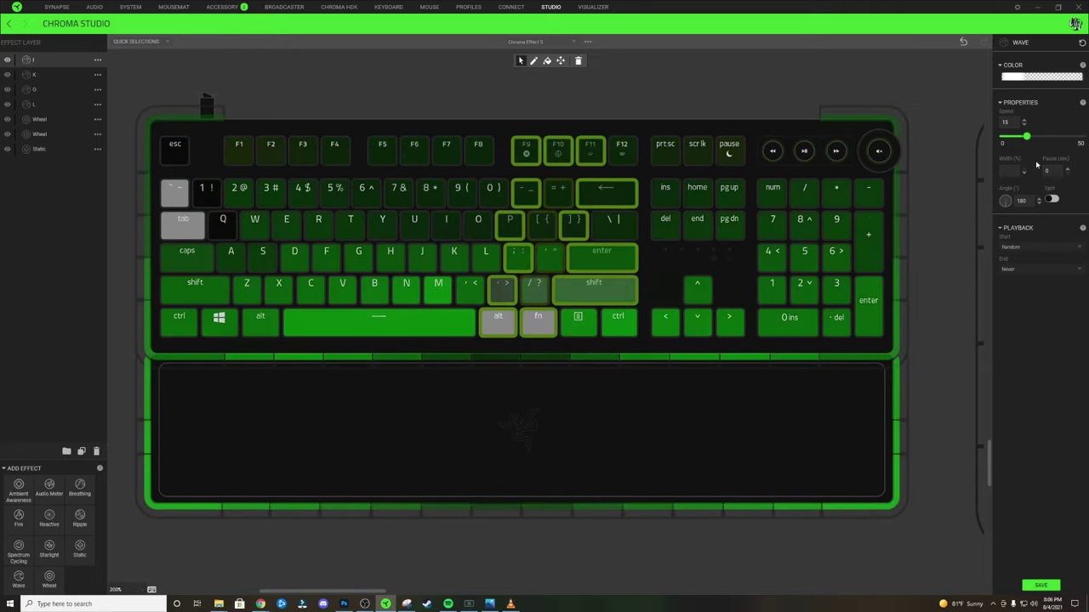
pyautogui.click(1039, 77)
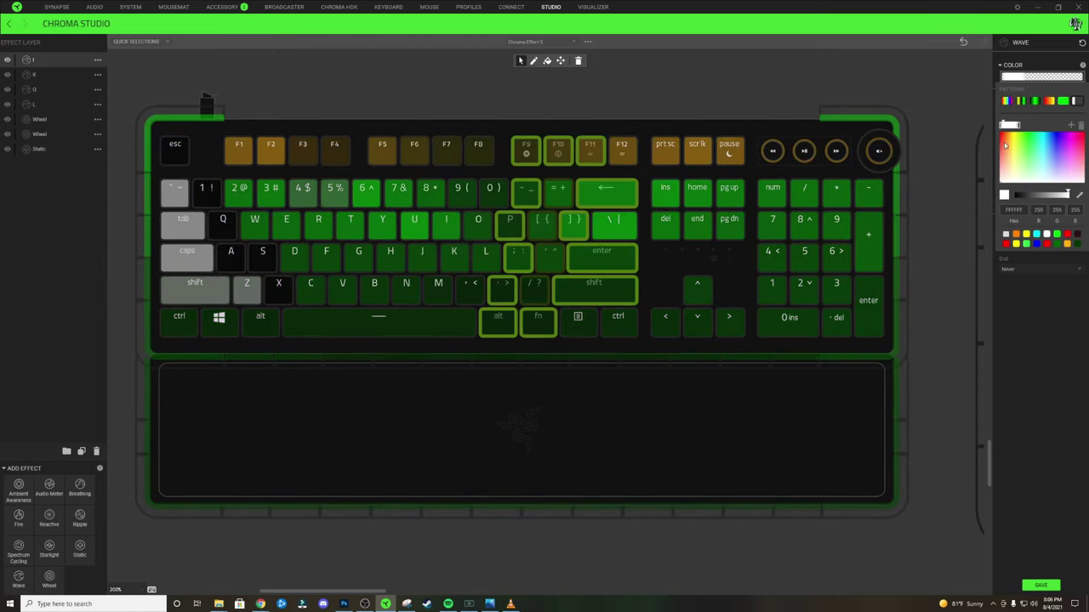
pyautogui.doubleClick(1014, 209)
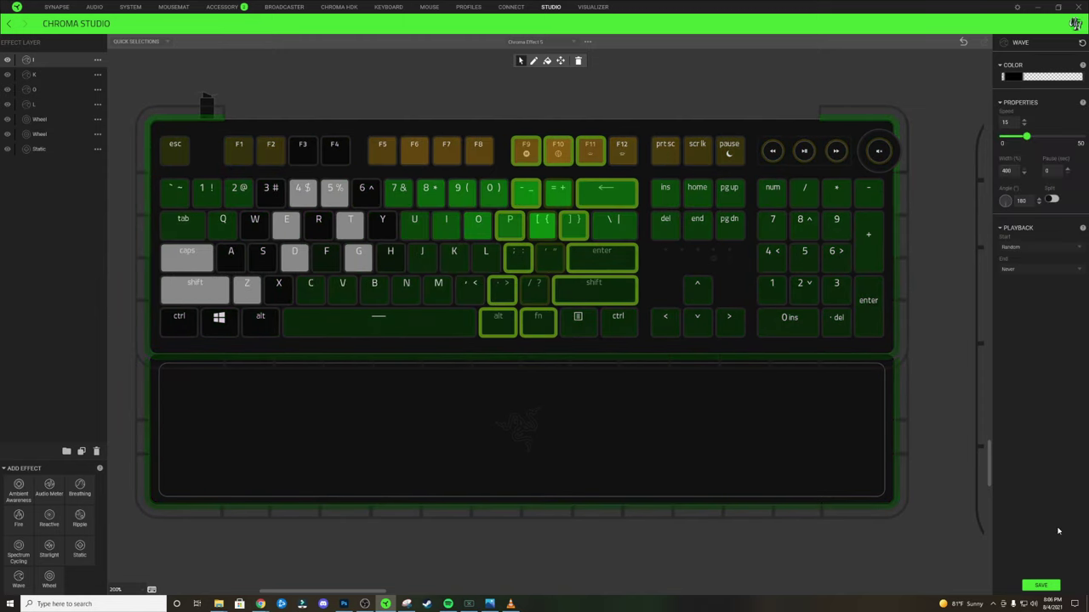
pyautogui.click(1040, 586)
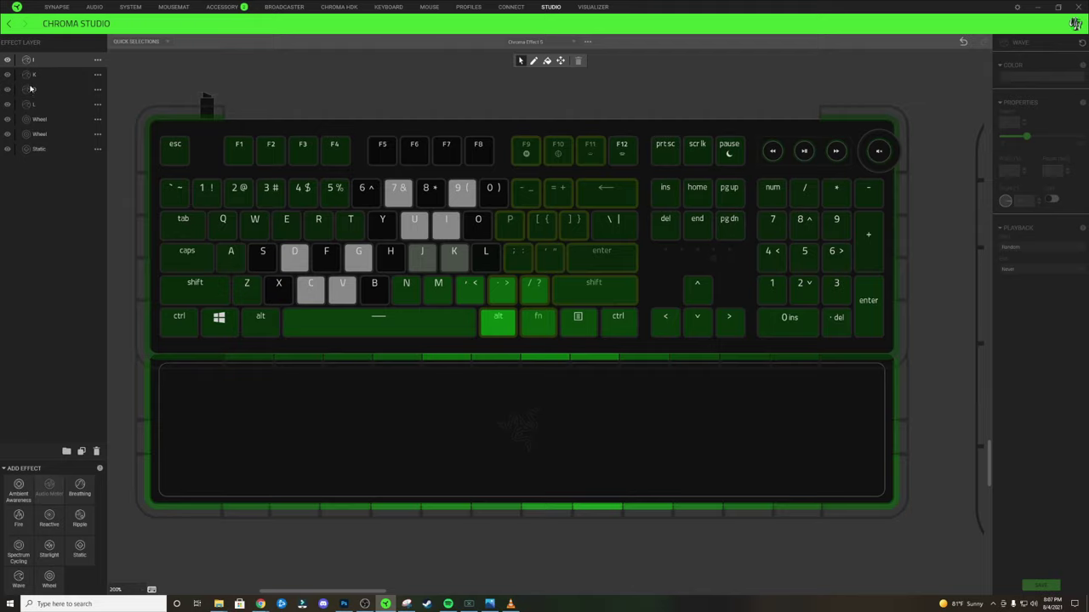
# Add an Audio Meter layer at the top of the stack and select L's keys: Shift, Z, Caps, Tab and the backtick key.
pyautogui.moveTo(29, 89); pyautogui.dragTo(32, 85)
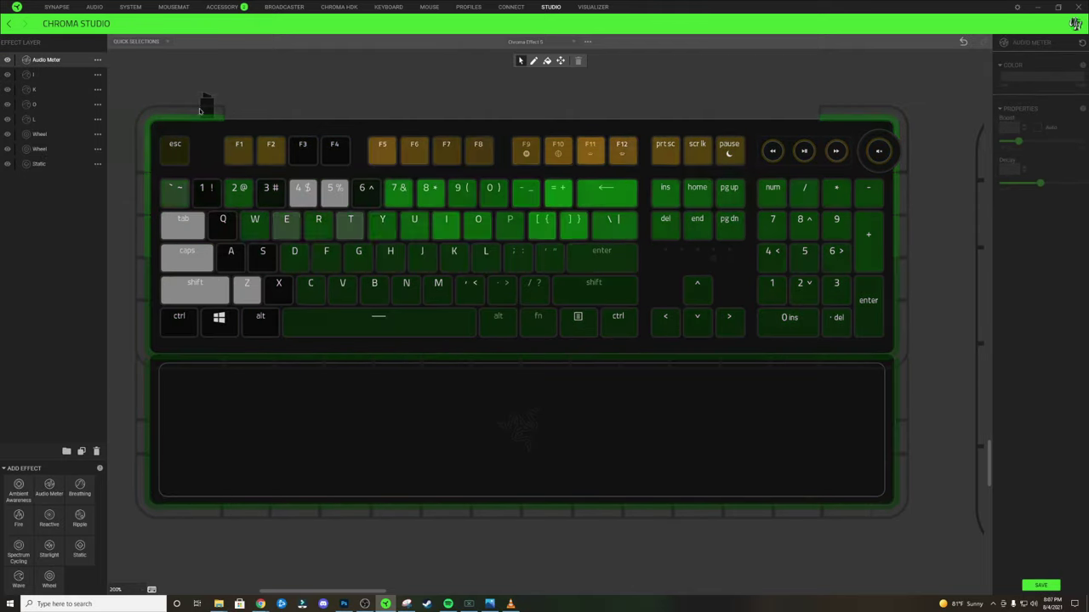
pyautogui.click(199, 292)
pyautogui.click(247, 288)
pyautogui.click(189, 258)
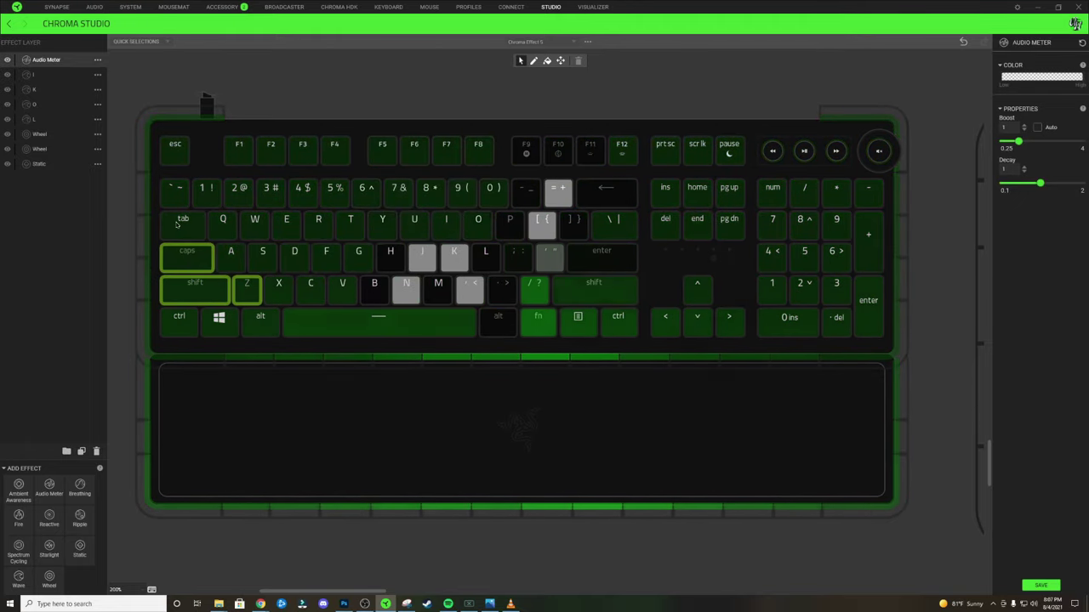
# Extend the Audio Meter selection to O's C, D, E, 4, 5, T, G and V keys and to all K and I letter keys.
pyautogui.keyDown('ctrl'); pyautogui.click(311, 289); pyautogui.keyUp('ctrl')
pyautogui.keyDown('ctrl'); pyautogui.click(294, 252); pyautogui.keyUp('ctrl')
pyautogui.keyDown('ctrl'); pyautogui.click(288, 221); pyautogui.keyUp('ctrl')
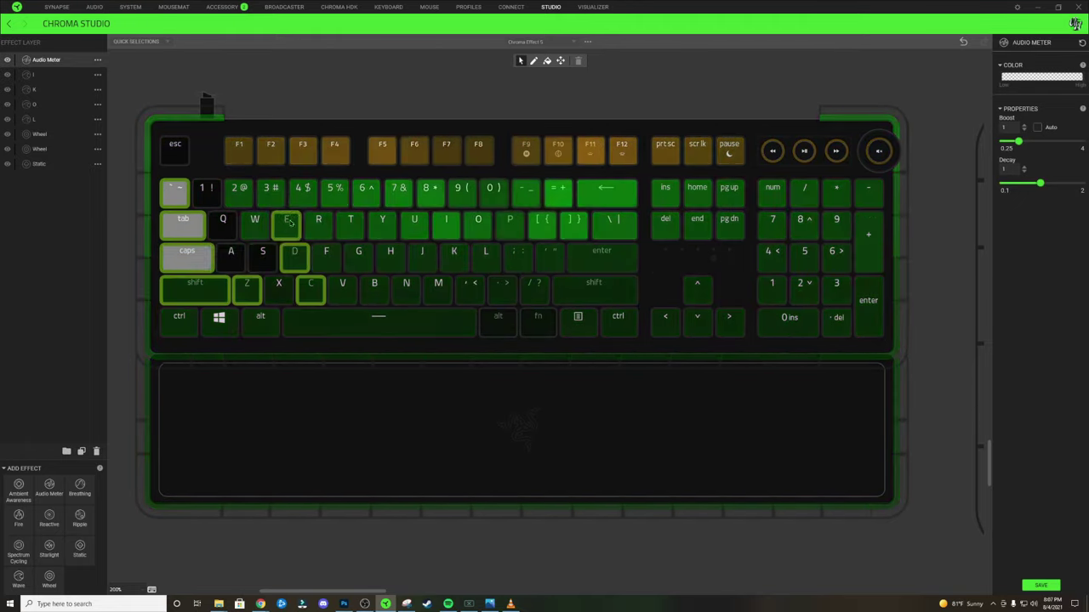
pyautogui.click(303, 193)
pyautogui.click(334, 193)
pyautogui.click(350, 228)
pyautogui.click(358, 257)
pyautogui.click(347, 290)
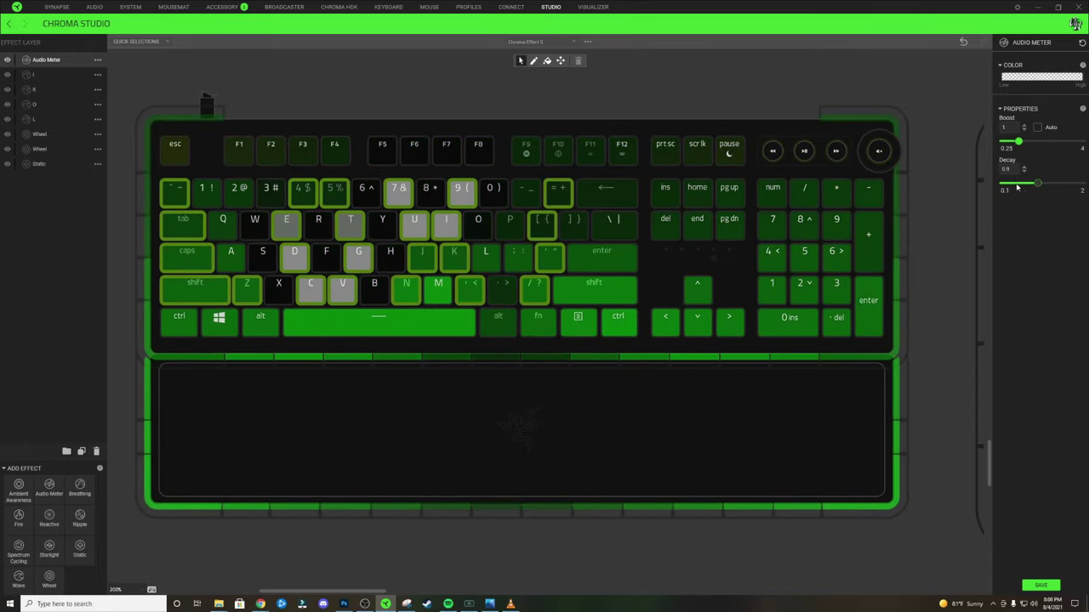
# Set decay to 0.1 with automatic boost, and apply a dark grey (363636) to white gradient with the grey stop near the high end.
pyautogui.moveTo(1034, 184); pyautogui.dragTo(1001, 184)
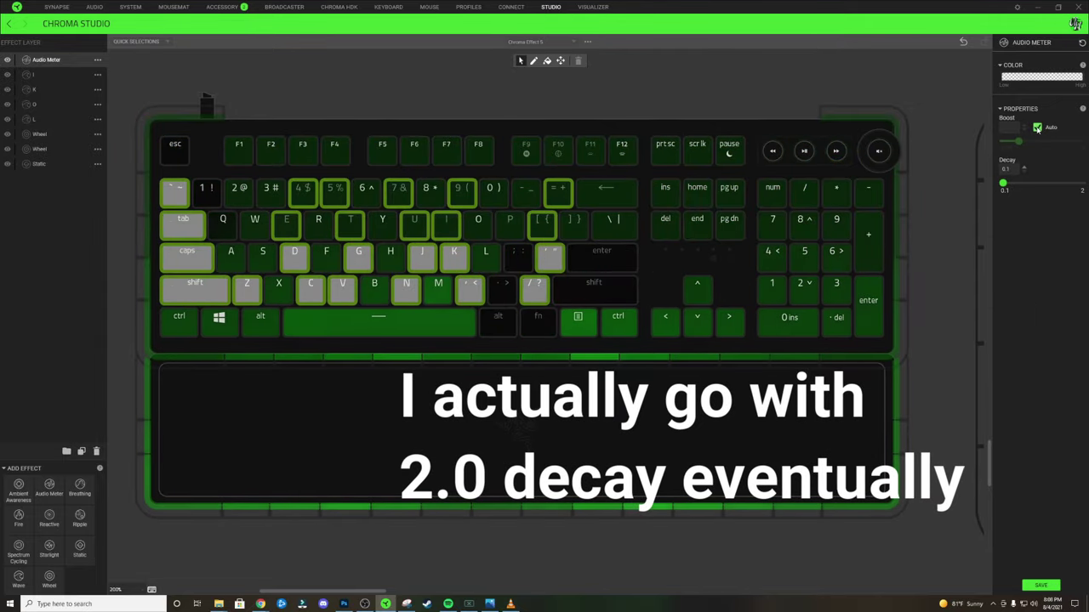
pyautogui.click(1045, 76)
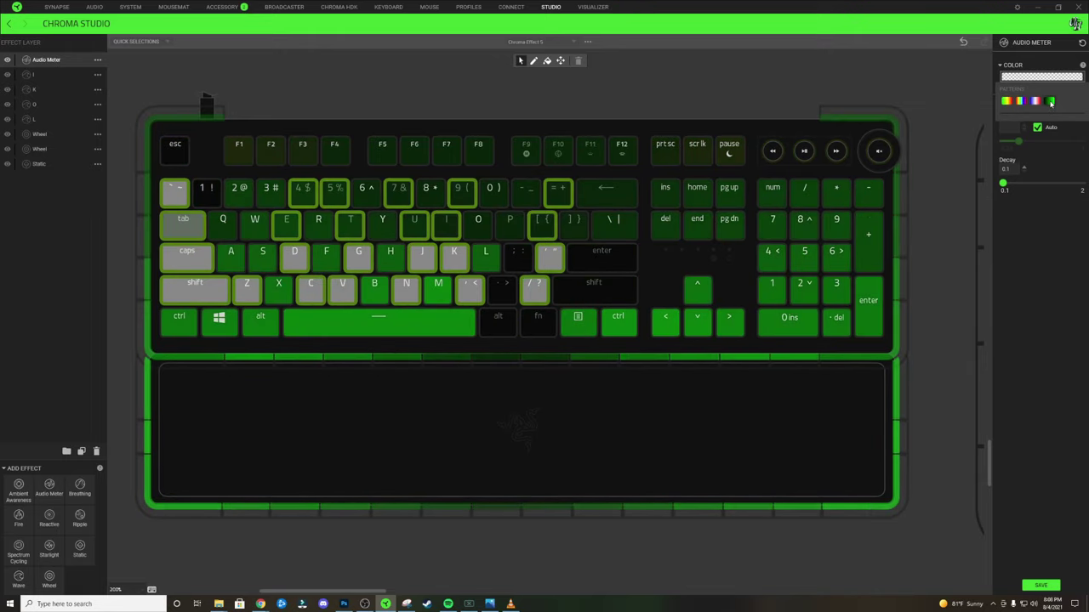
pyautogui.click(1051, 101)
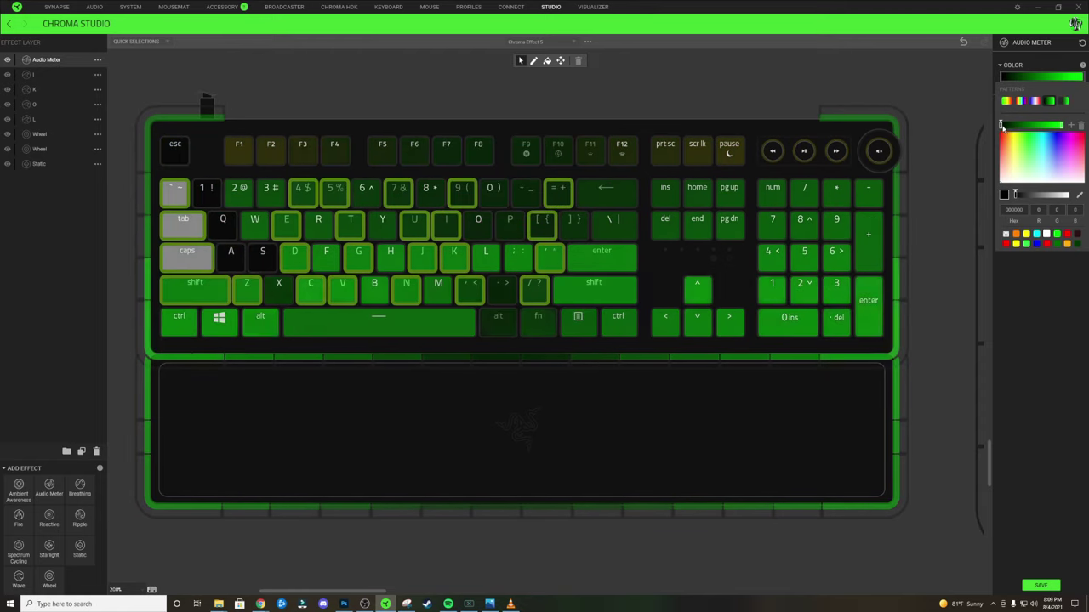
pyautogui.moveTo(1001, 126); pyautogui.dragTo(1048, 126)
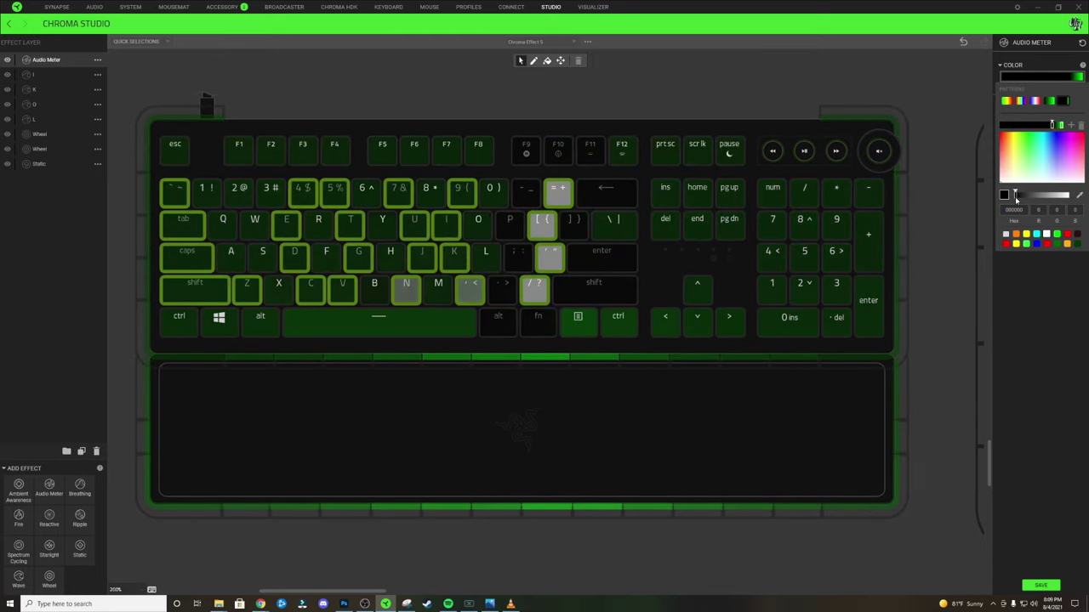
pyautogui.moveTo(1020, 196); pyautogui.dragTo(1025, 195)
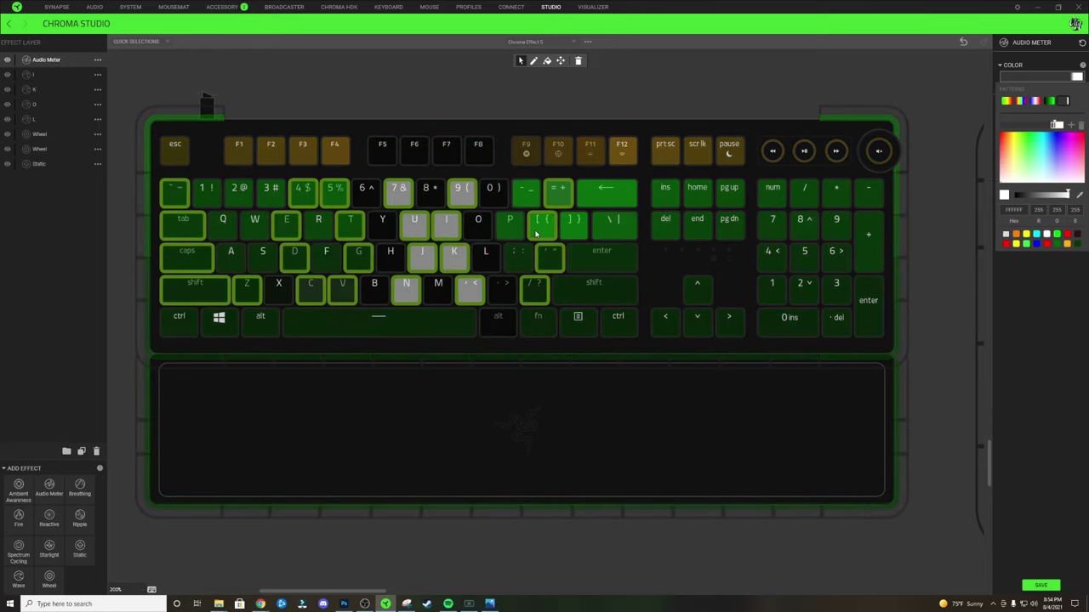
# Deselect the letter keys in the number row, and shift the grey and white stops slightly lower for the remaining rows.
pyautogui.click(182, 195)
pyautogui.click(302, 194)
pyautogui.click(335, 194)
pyautogui.click(398, 193)
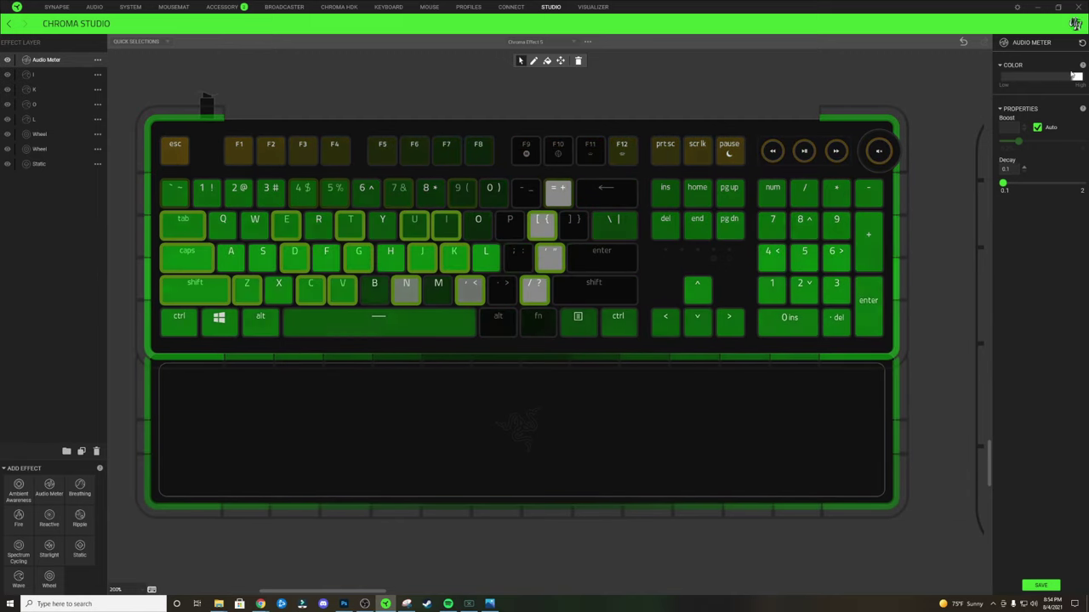
pyautogui.click(1038, 78)
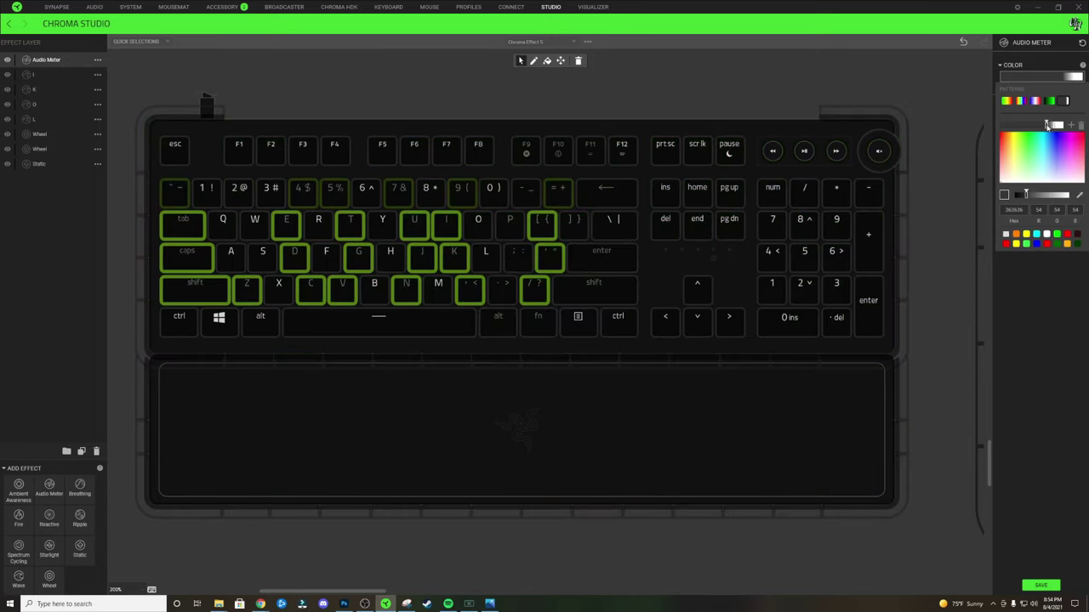
pyautogui.click(1054, 126)
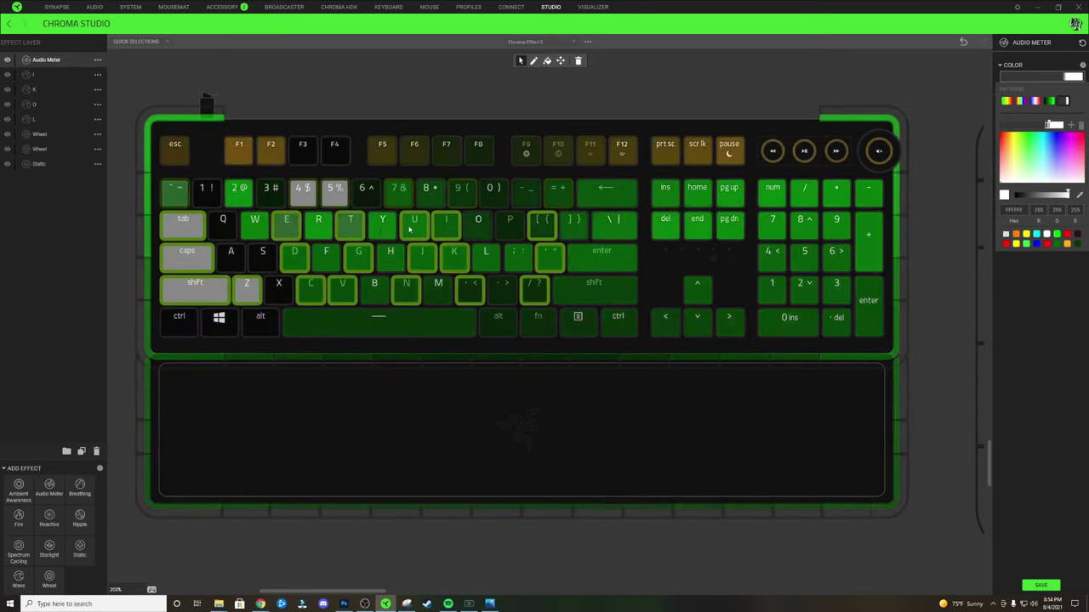
# Deselect the letter keys in the Tab row and the Caps row, shifting both gradient stops lower after each row, and save the effect.
pyautogui.click(197, 230)
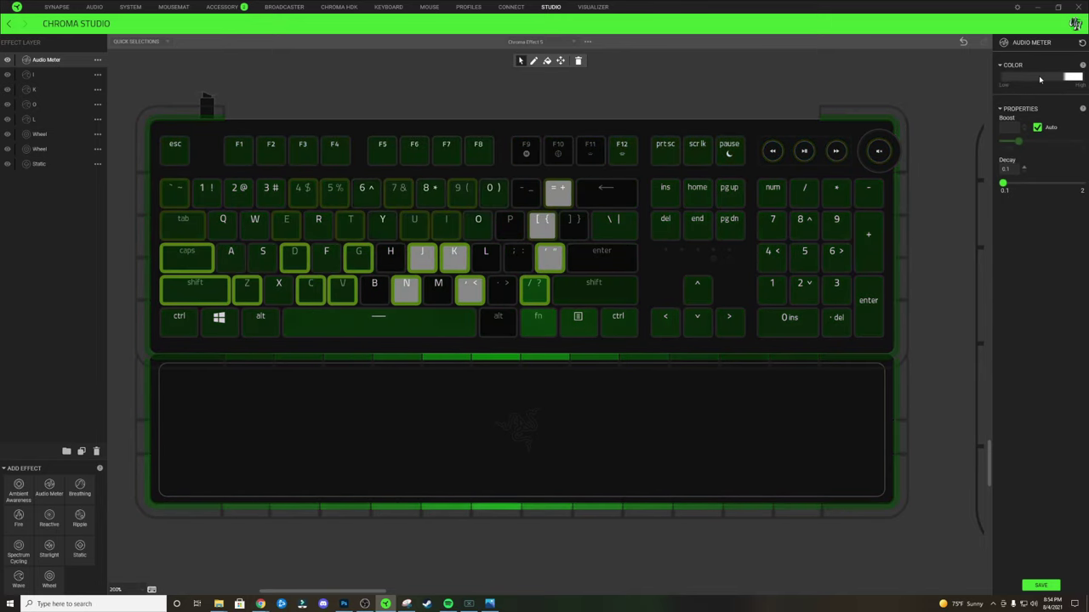
pyautogui.click(1039, 79)
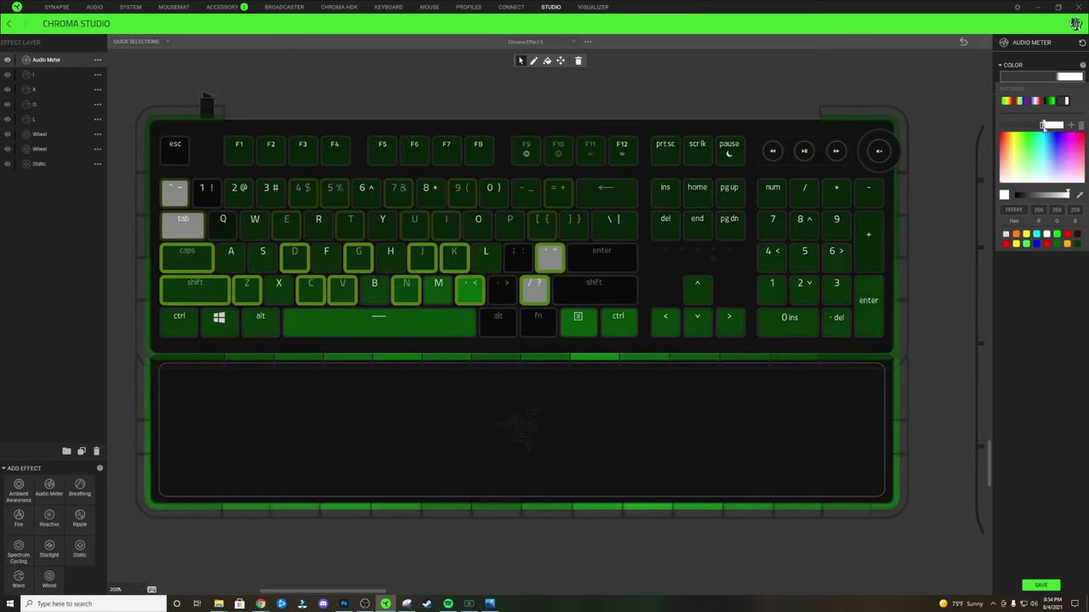
pyautogui.click(185, 260)
pyautogui.click(296, 261)
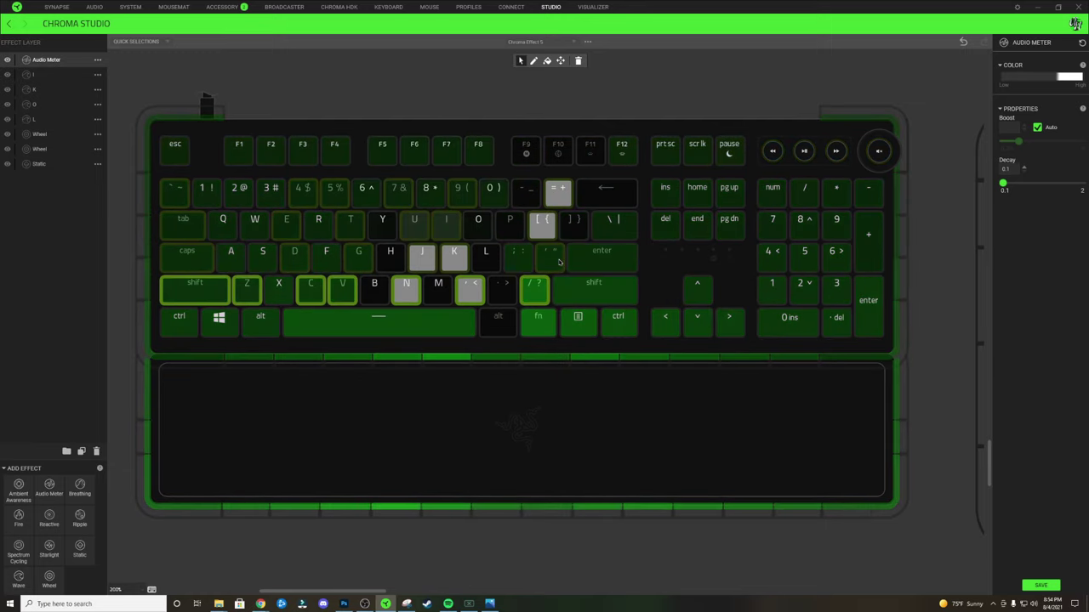
pyautogui.click(1029, 81)
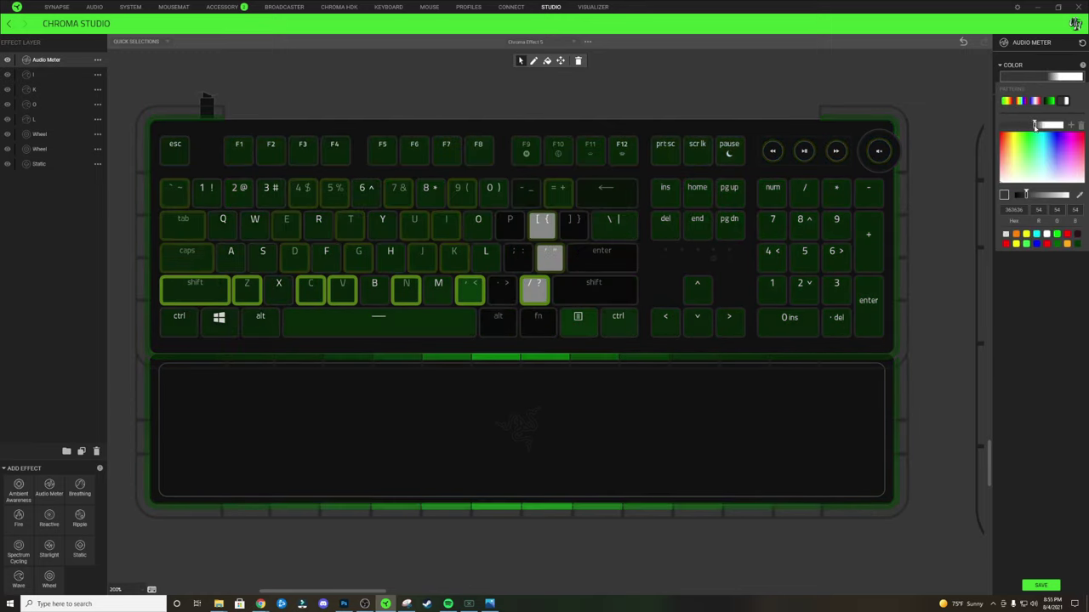
pyautogui.click(1035, 128)
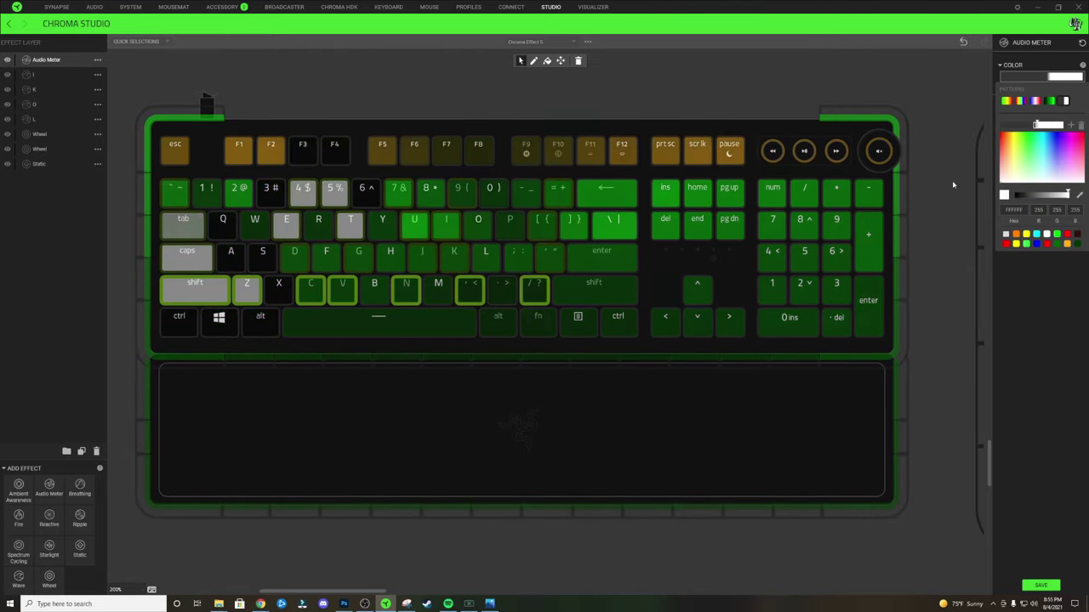
pyautogui.click(1037, 324)
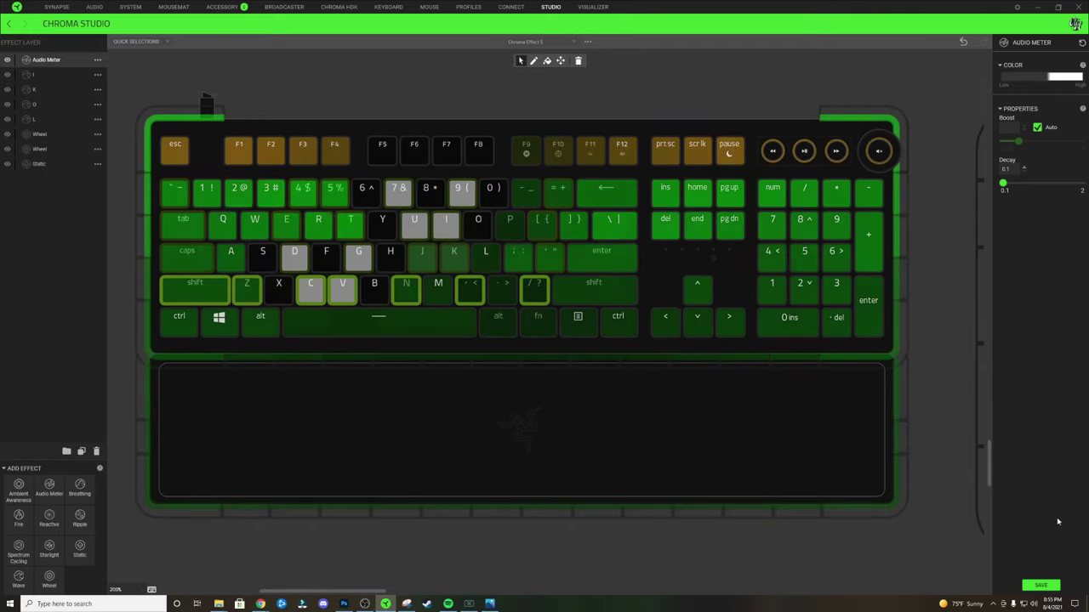
pyautogui.click(1042, 587)
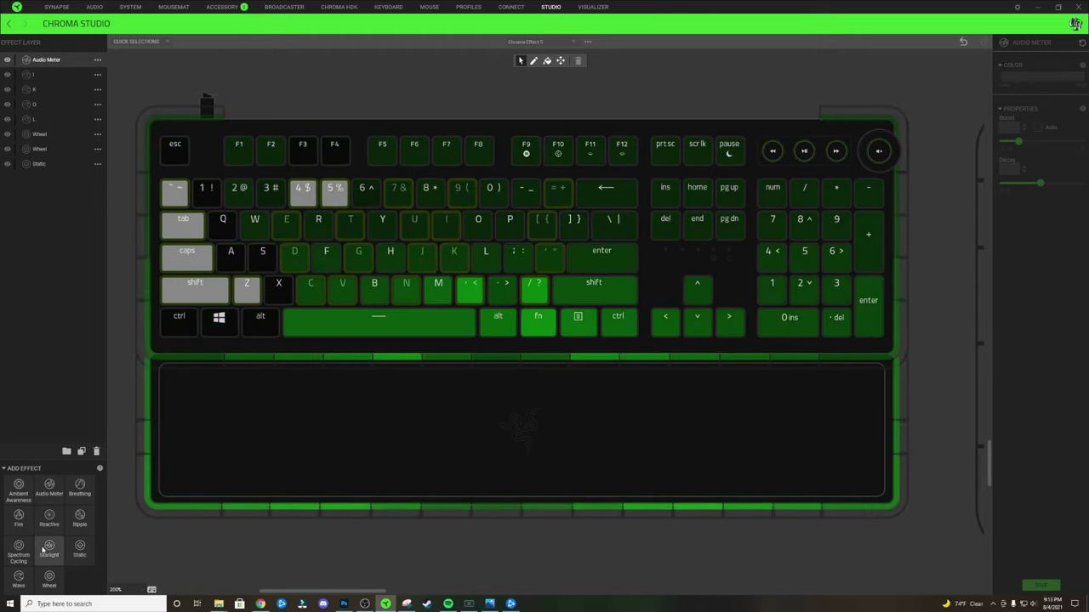
# Add a Reactive layer on top, apply it to all keyboard keys in amber (255, 172, 10), and save the effect.
pyautogui.click(50, 518)
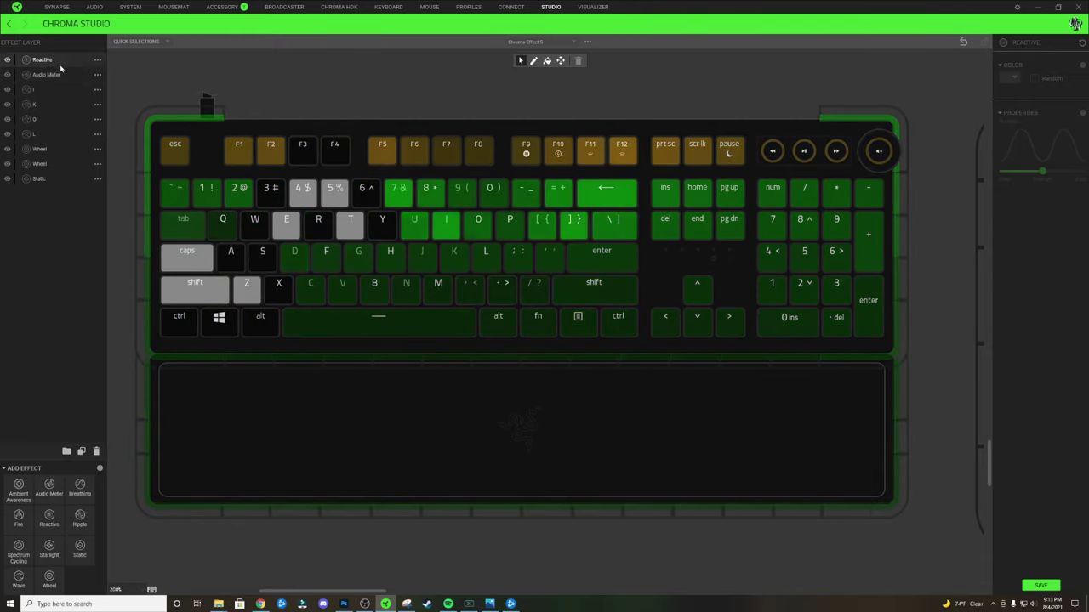
pyautogui.moveTo(166, 143); pyautogui.dragTo(863, 330)
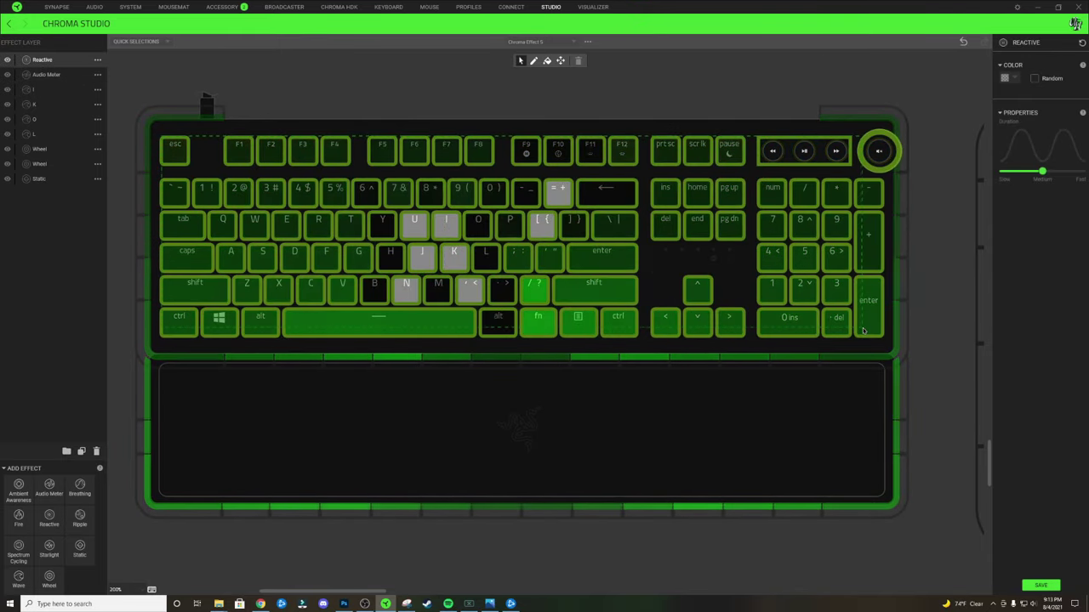
pyautogui.click(1013, 79)
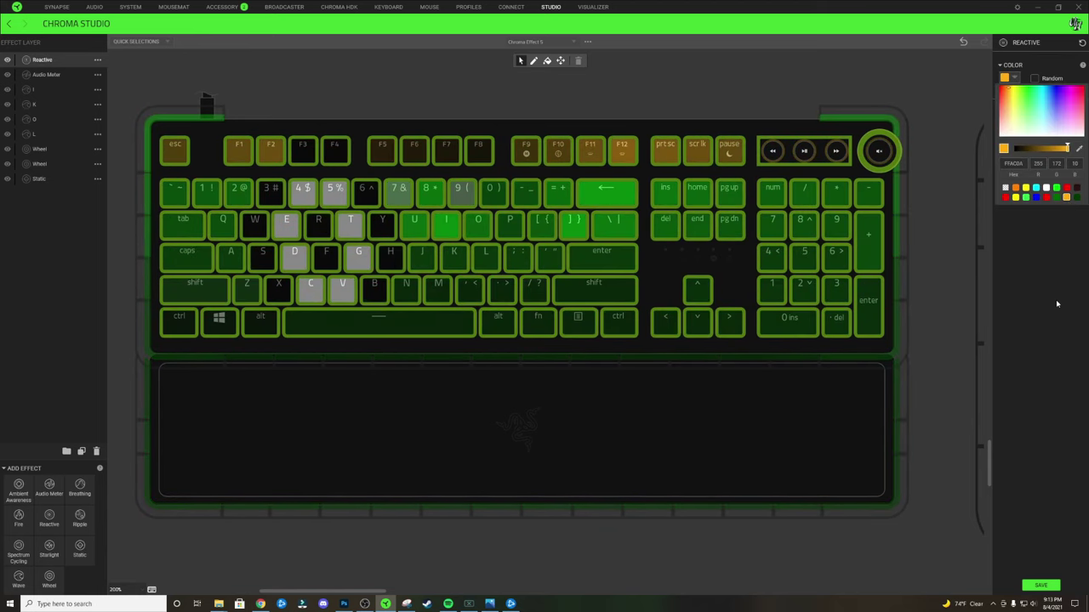
pyautogui.click(1042, 586)
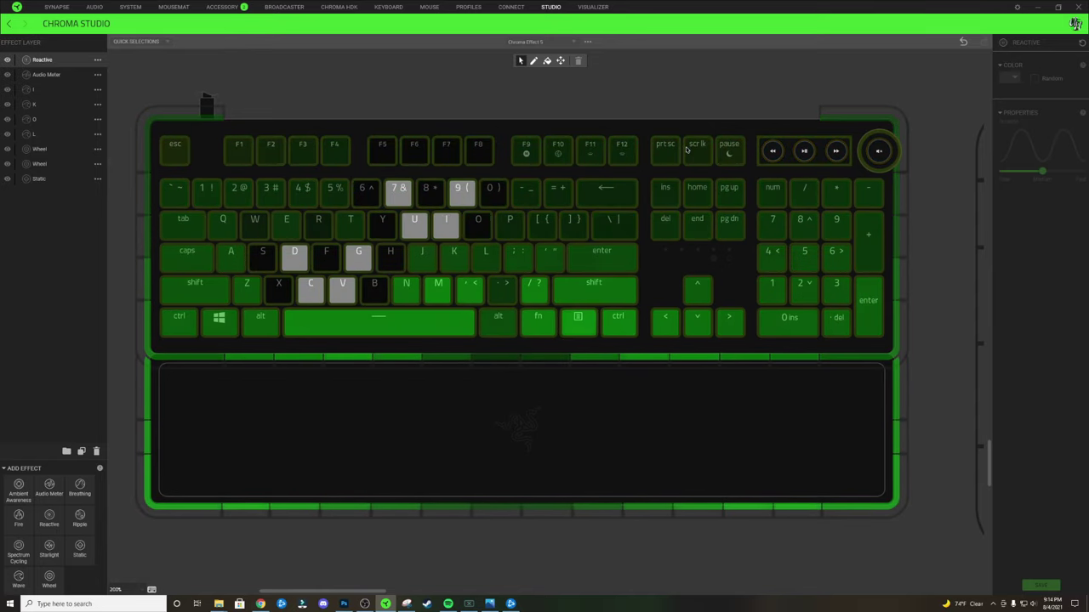
# Add a Starlight layer on top and select the lights of every device except the keyboard.
pyautogui.scroll(-3, 741, 281)
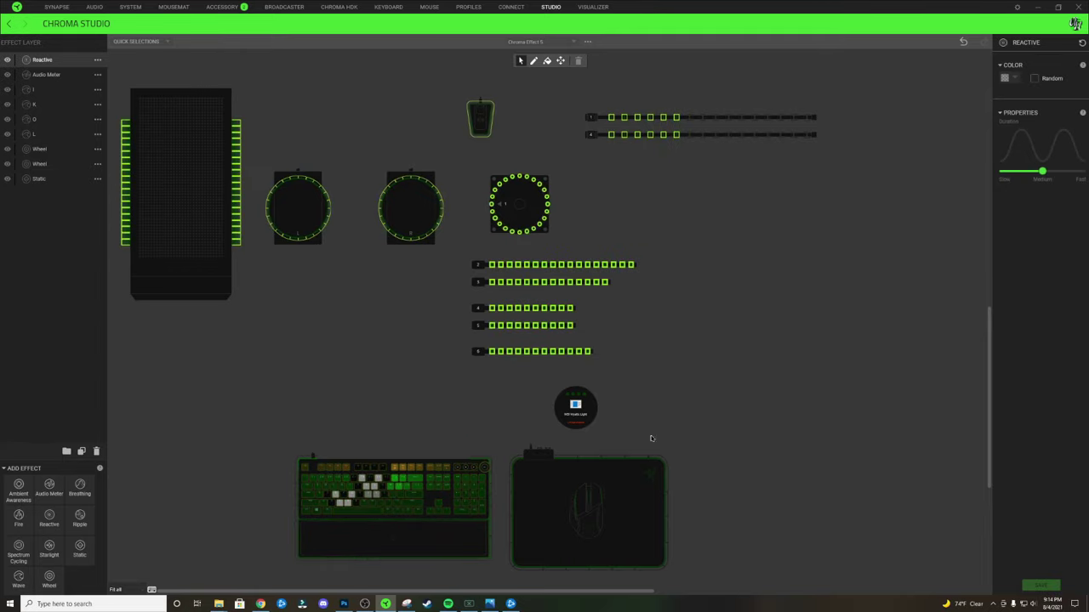
pyautogui.click(717, 444)
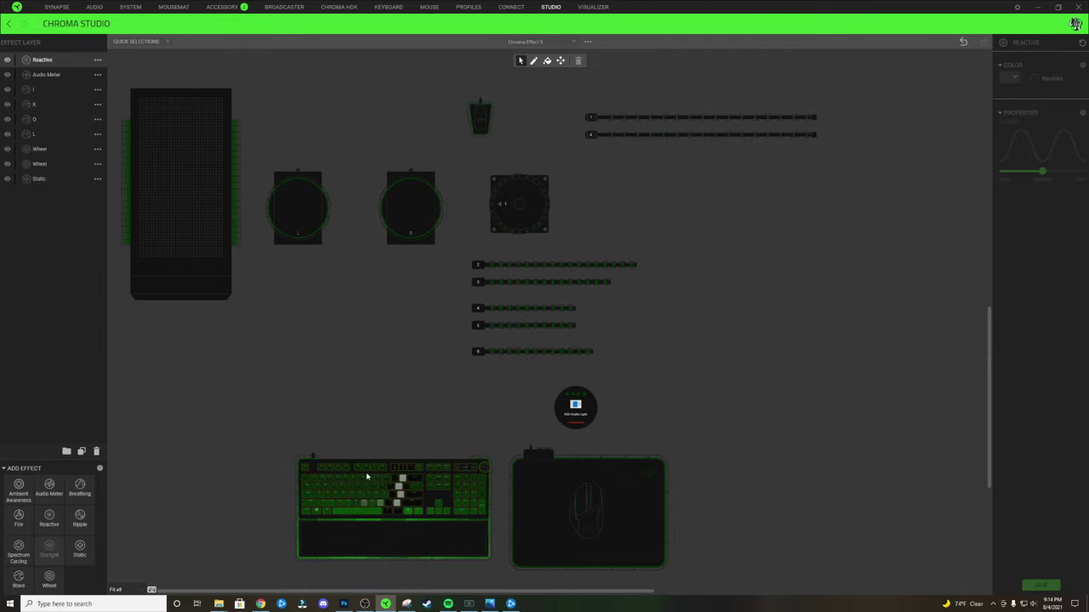
pyautogui.moveTo(368, 478); pyautogui.dragTo(368, 476)
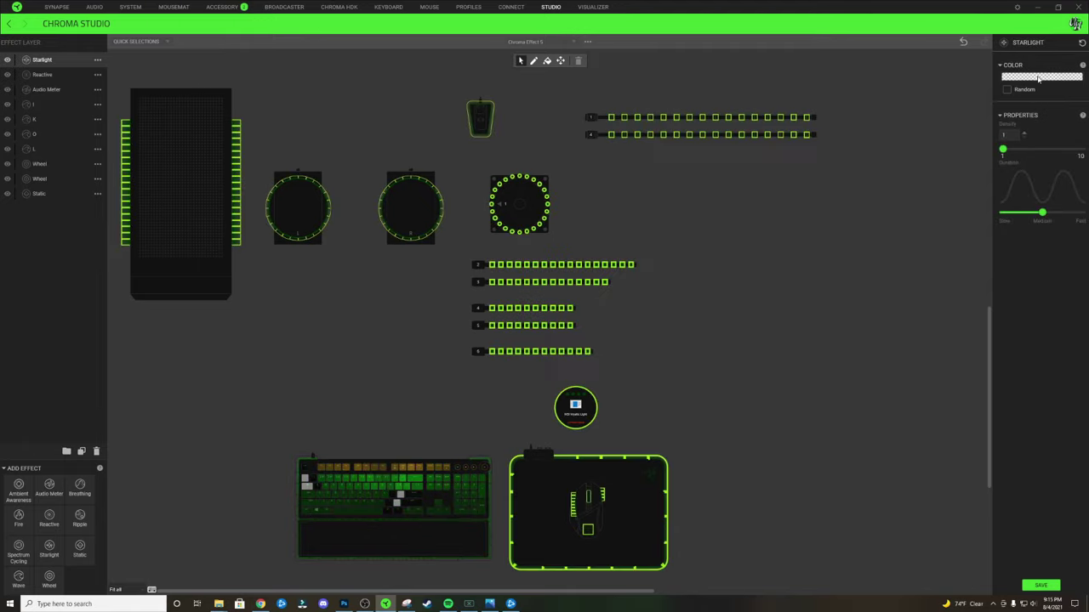
# Apply the solid pattern recoloured amber to the Starlight layer and set its density to 10.
pyautogui.click(1038, 79)
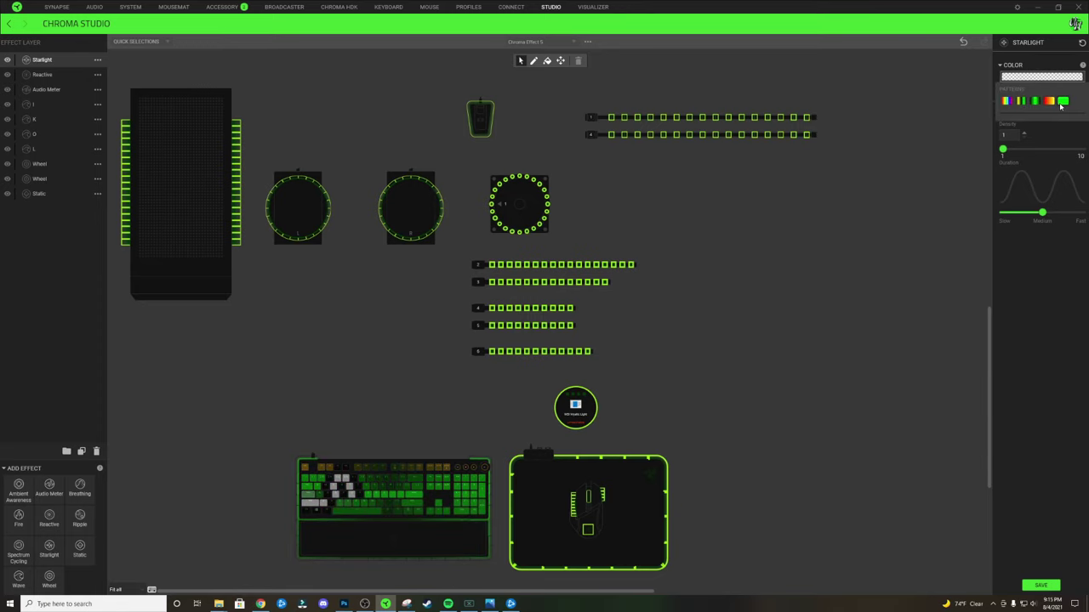
pyautogui.click(1062, 102)
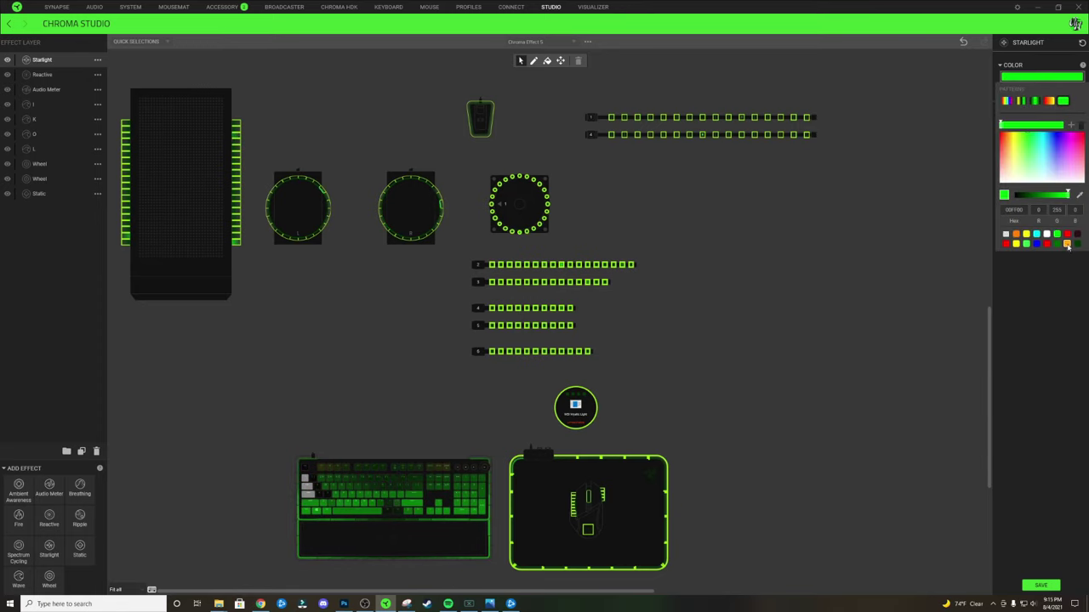
pyautogui.click(1056, 301)
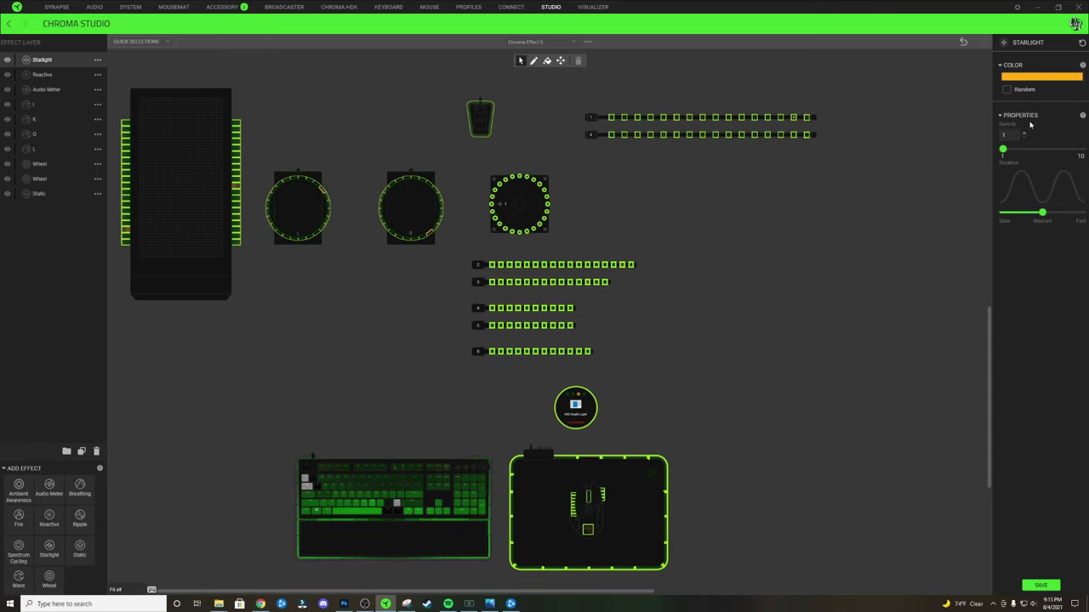
pyautogui.click(1081, 150)
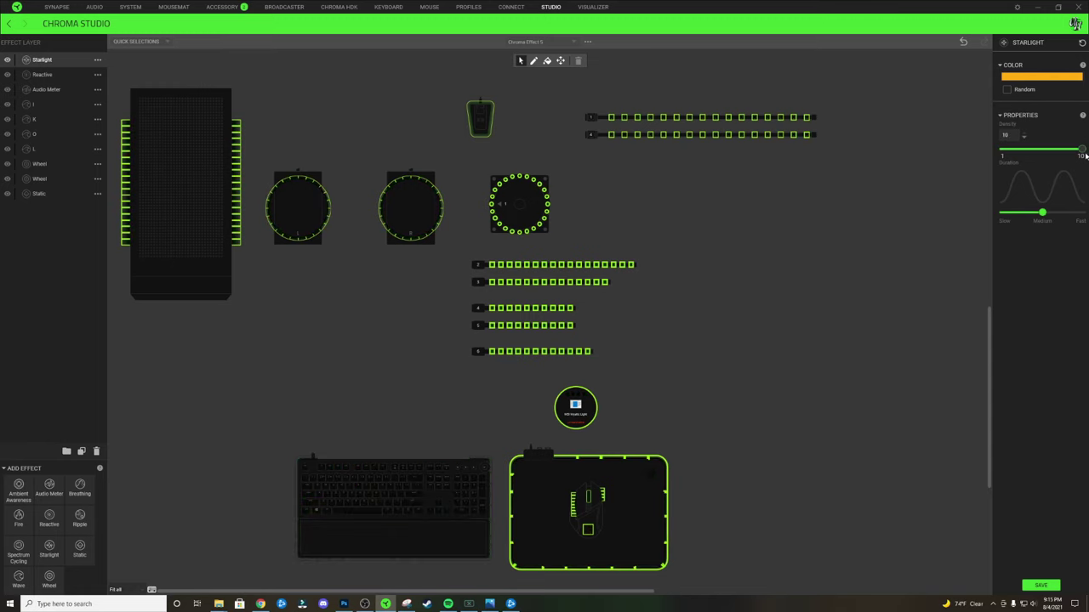